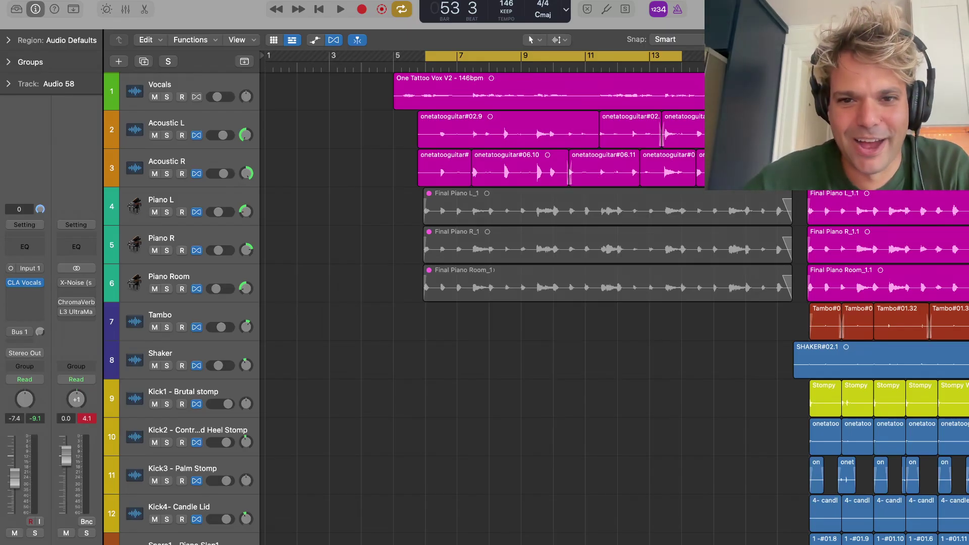
Look over the full track list and song arrangement, including the choir vocals around bars 45 to 57, then return to the opening bars
key(super+Up)
key(super+Up)
key(super+Up)
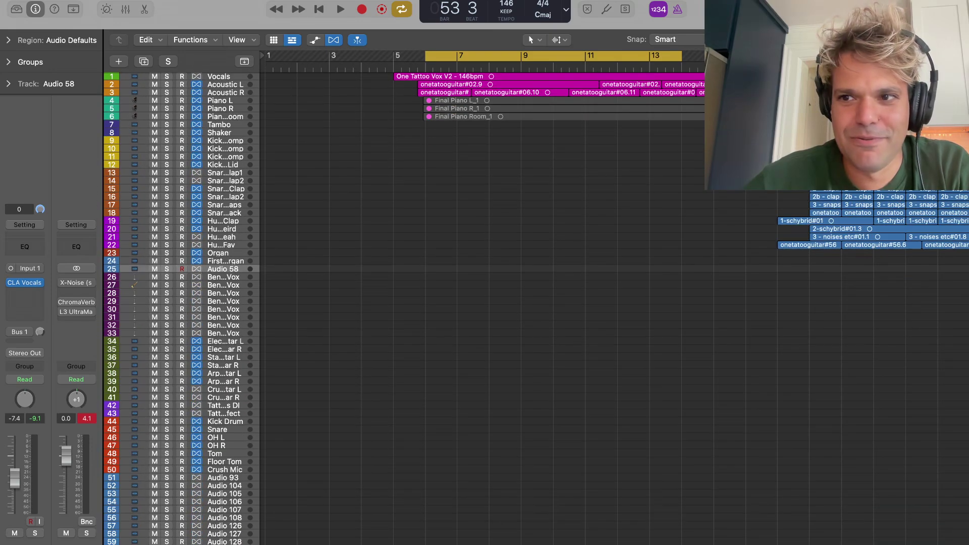
key(super+Left)
key(super+Left)
key(super+Left)
scroll(478, 276, down, 13)
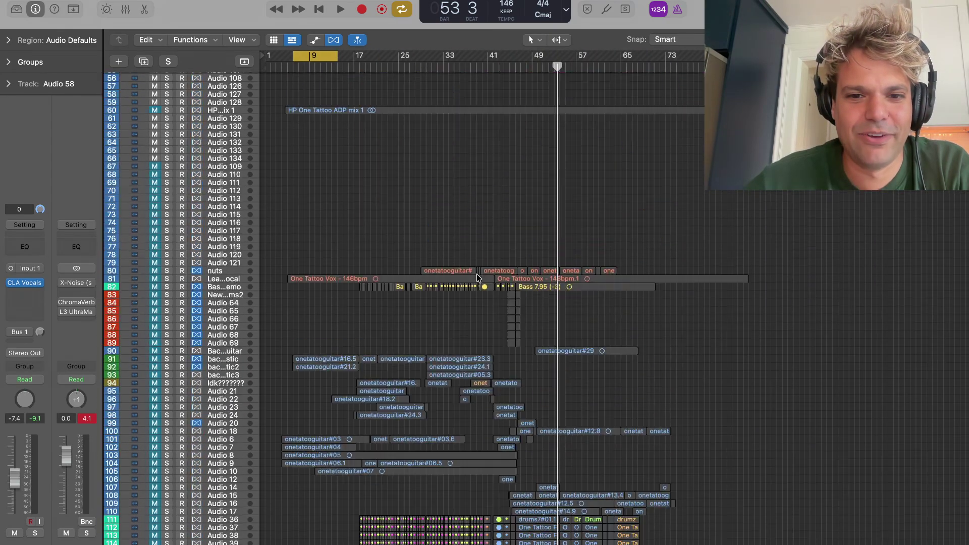
scroll(478, 275, up, 13)
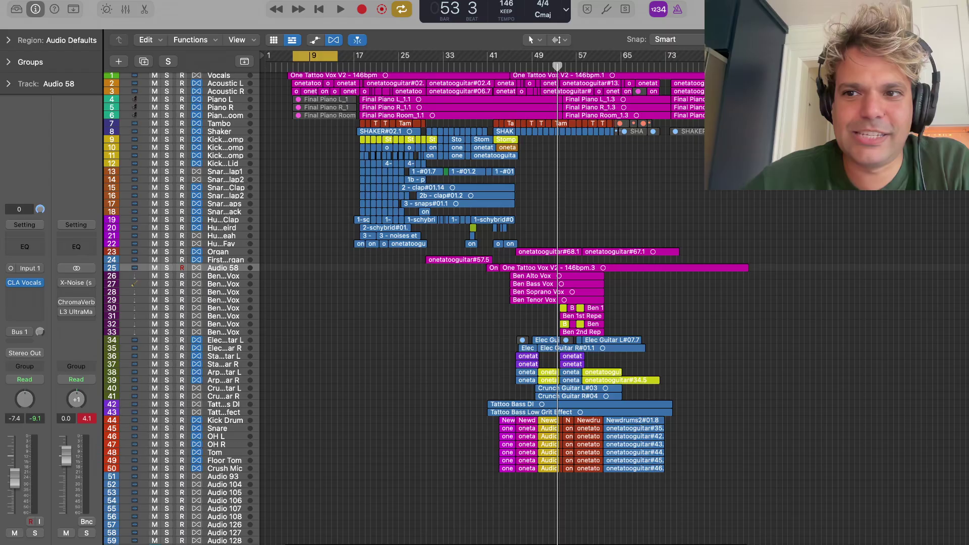
key(super+Right)
key(super+Right)
key(super+Right)
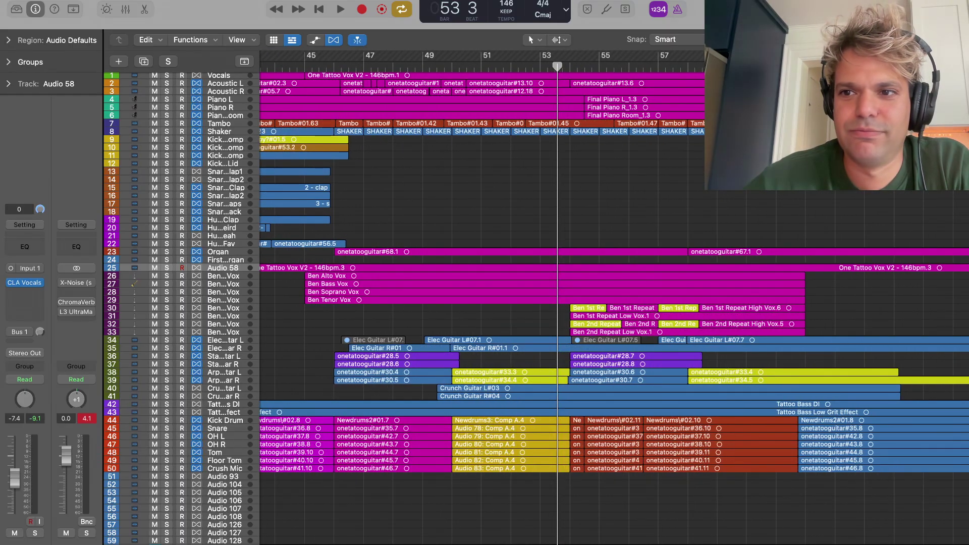
key(super+Down)
key(super+Down)
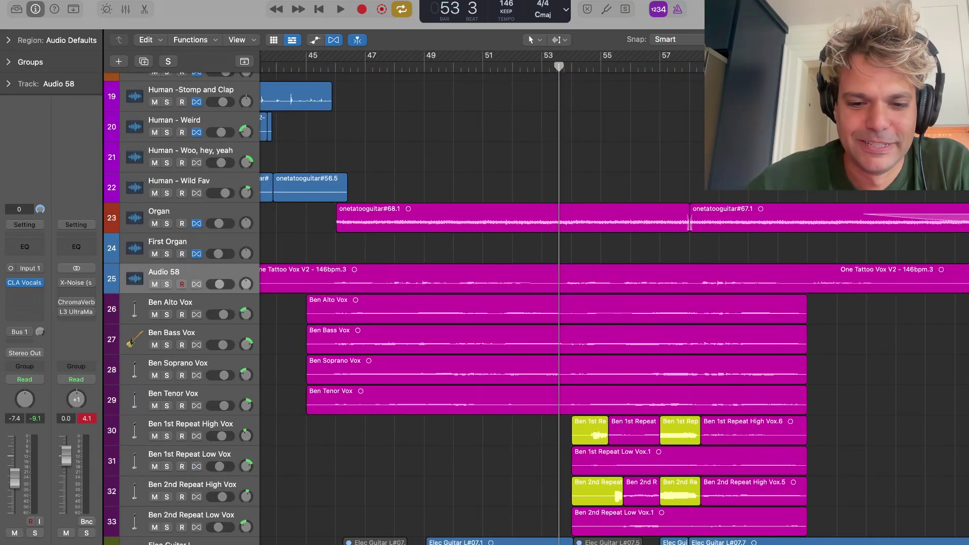
scroll(352, 543, left, 15)
scroll(518, 388, up, 10)
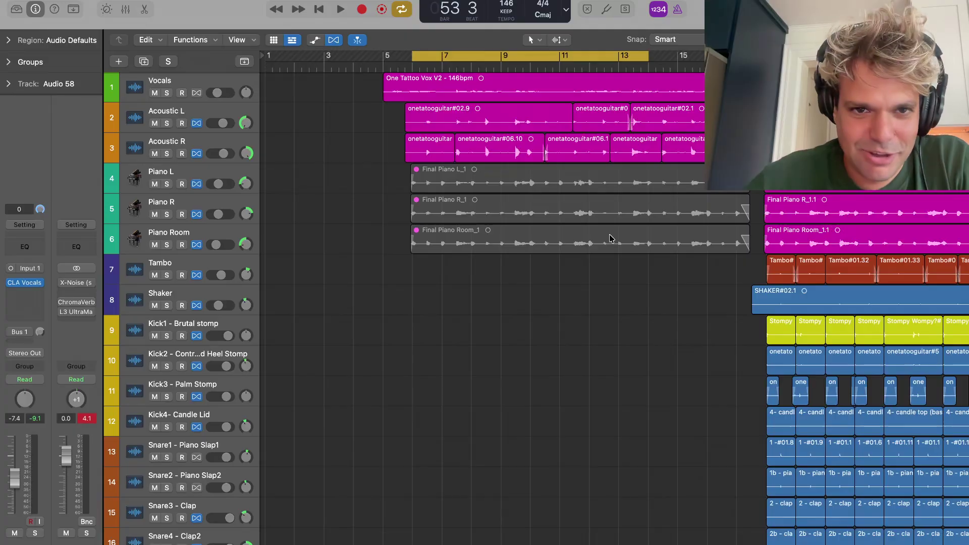
Set the cycle range from bar 5 to about bar 18 and play Vocals, Acoustic L and Acoustic R soloed
key(super+Down)
key(super+Down)
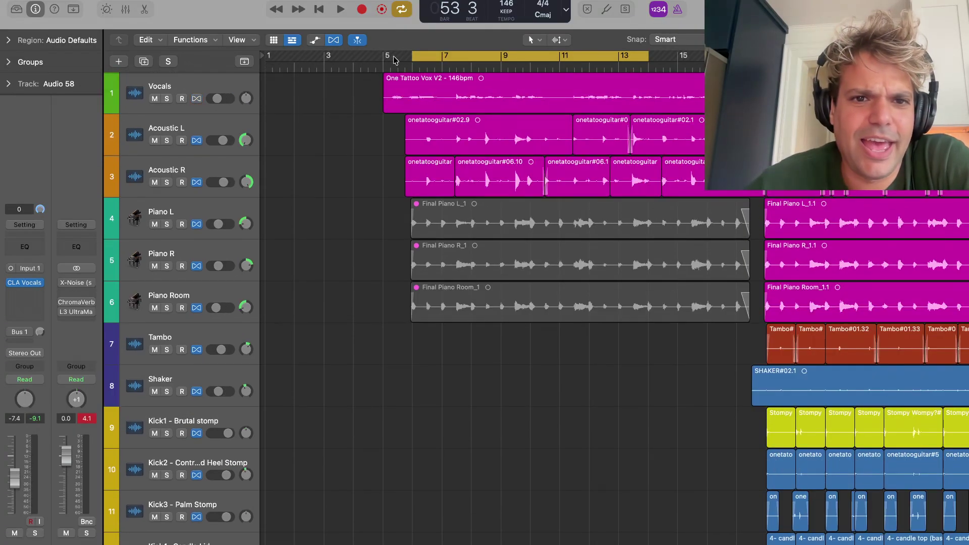
drag(393, 59, 696, 60)
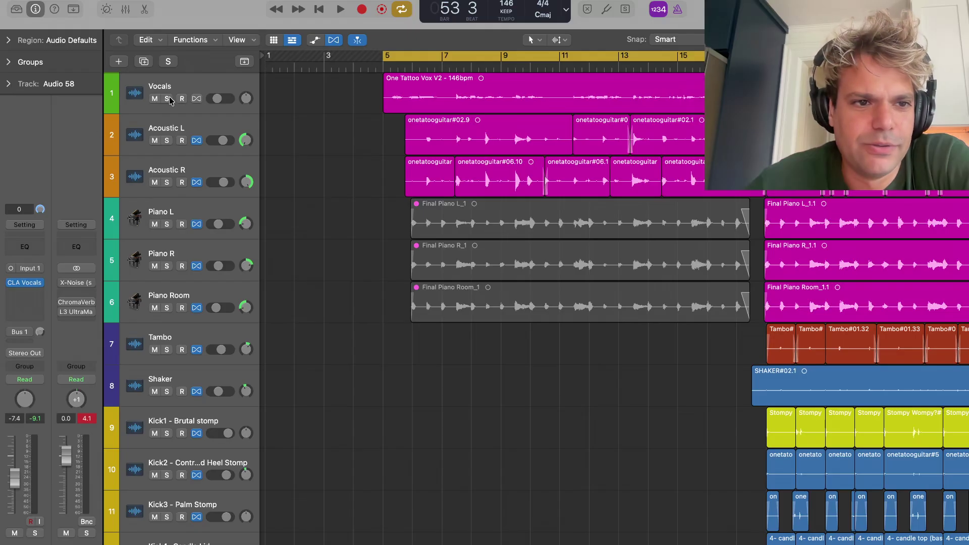
drag(167, 99, 168, 170)
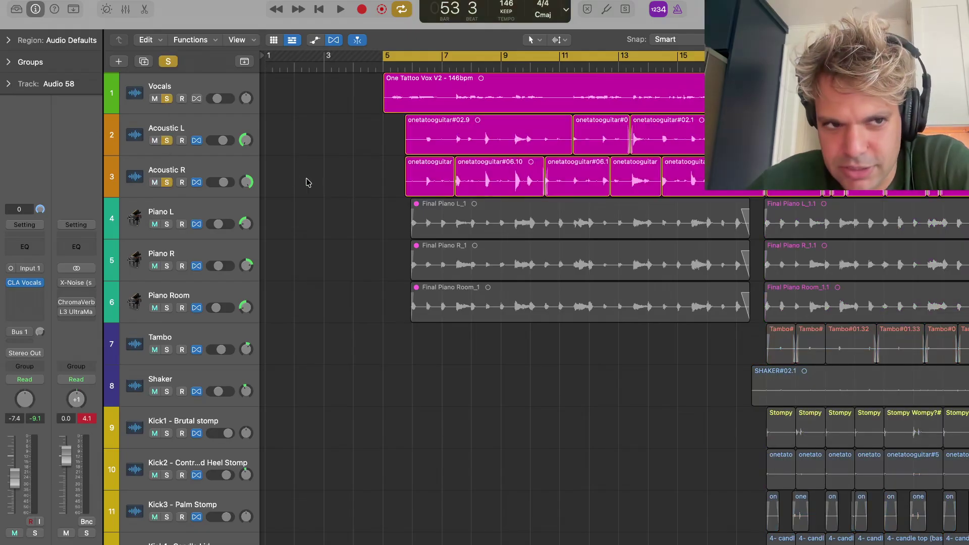
key(space)
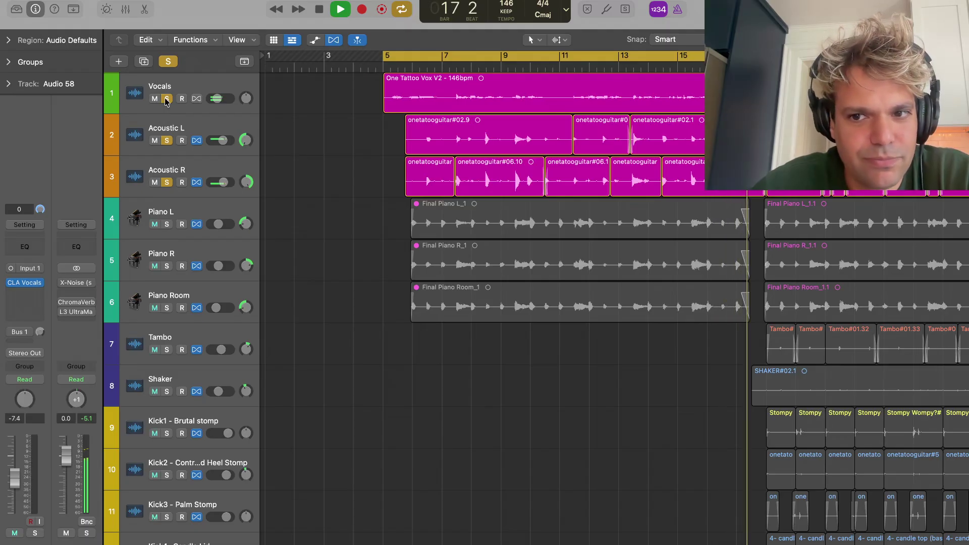
During playback, unsolo Acoustic R and Vocals to hear Acoustic L alone, then bring Acoustic R back into solo
click(167, 183)
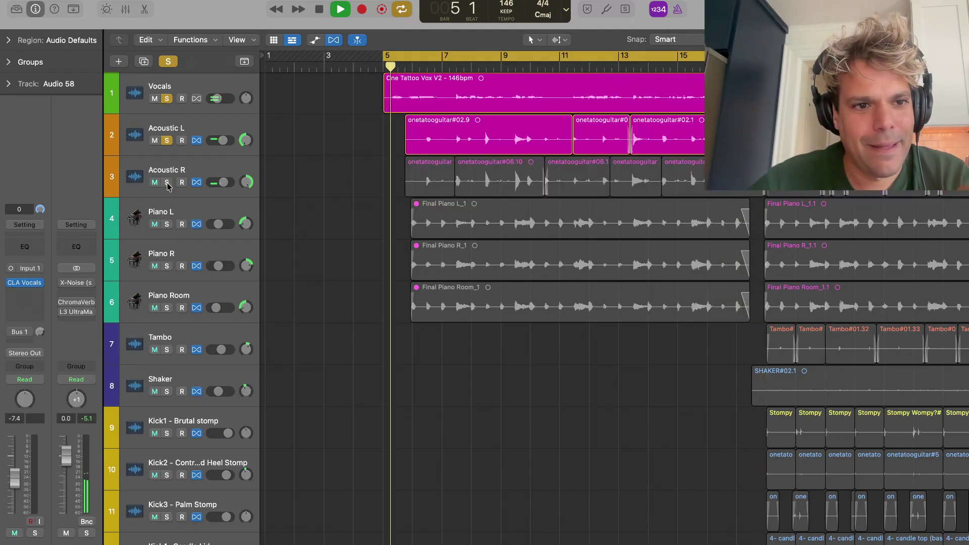
click(167, 99)
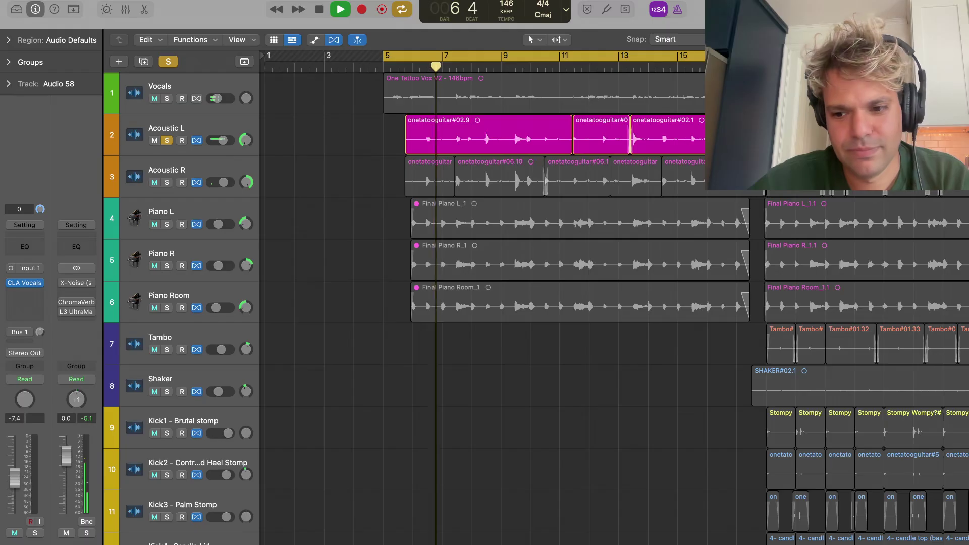
click(168, 183)
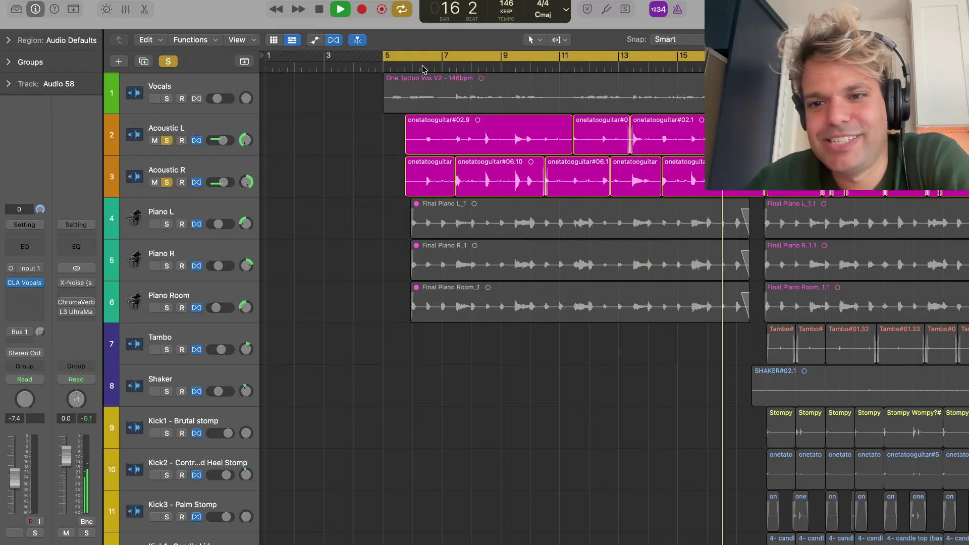
Isolate Acoustic L by unsoloing Acoustic R, and try panning Acoustic L to the centre at +1
click(238, 147)
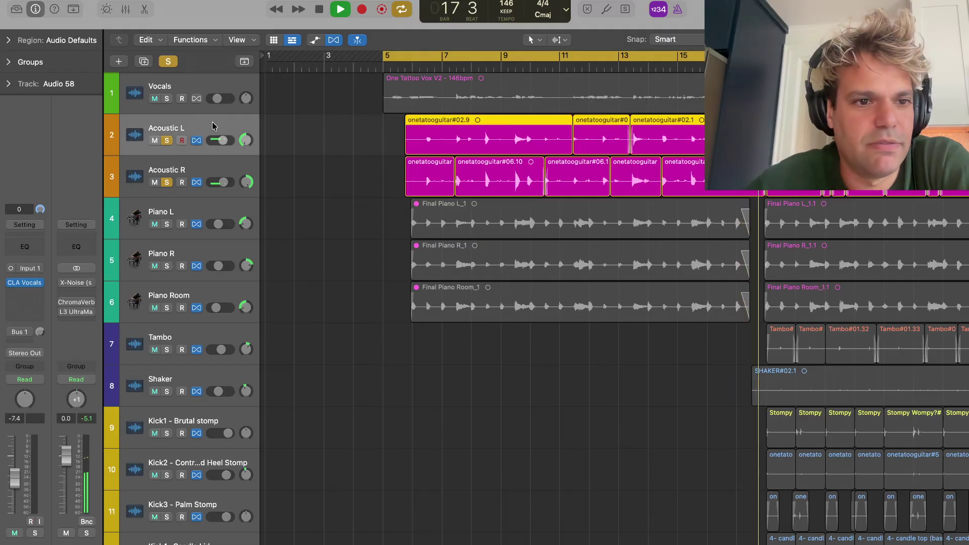
click(168, 184)
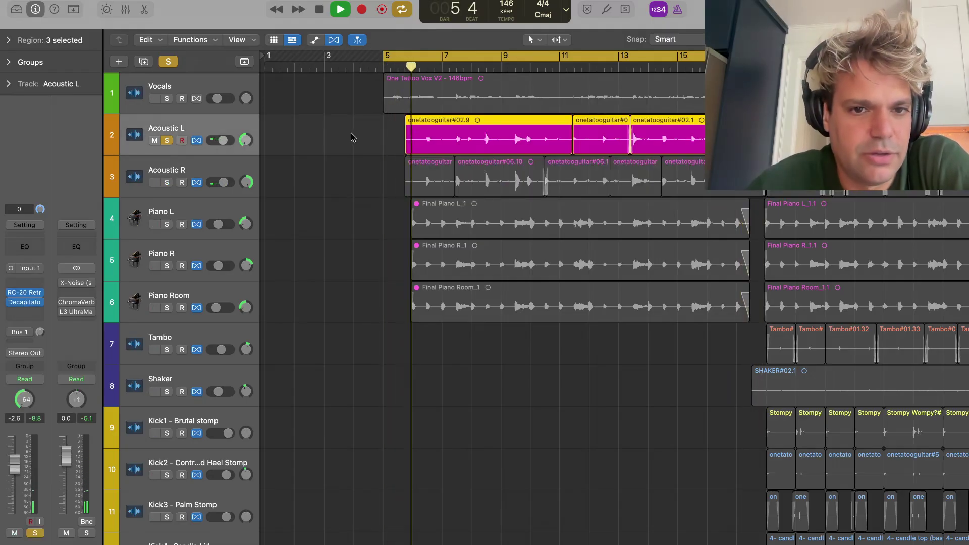
drag(246, 145, 245, 124)
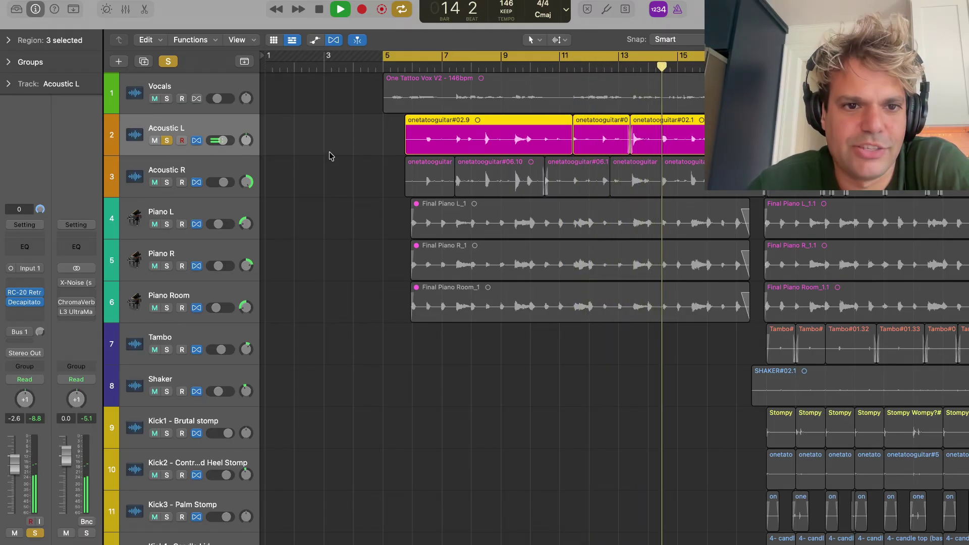
click(342, 161)
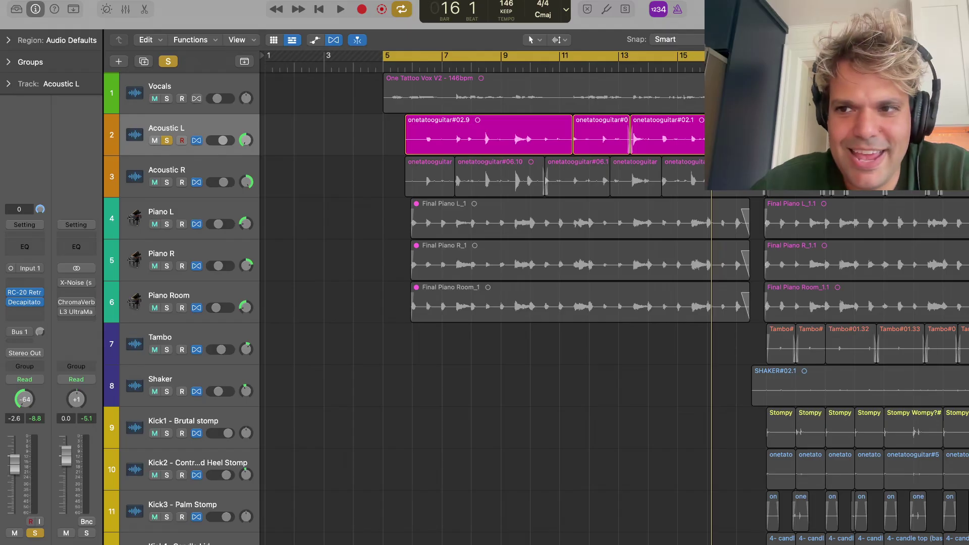
Solo Acoustic R alongside Acoustic L and play both guitars from about bar 23 with cycle mode off
key(super+Left)
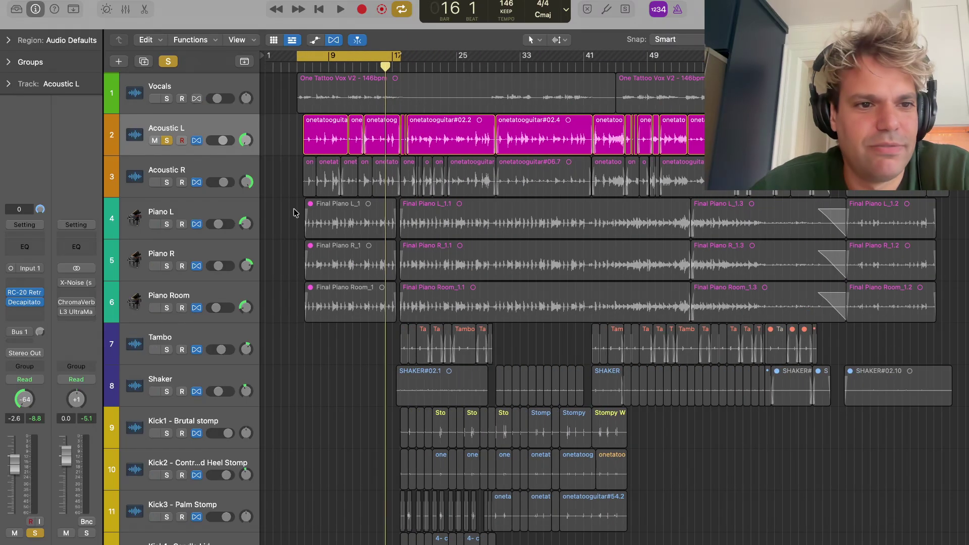
click(167, 183)
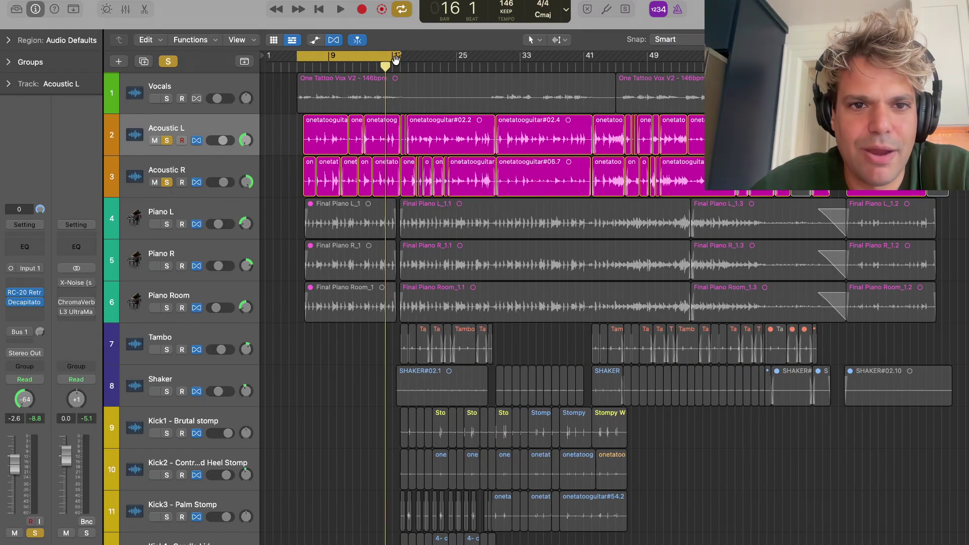
click(449, 64)
key(space)
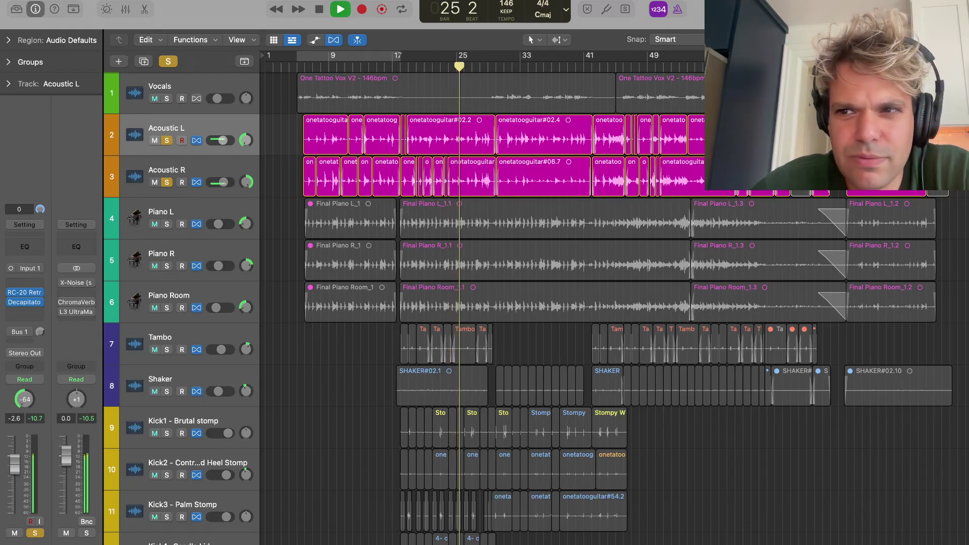
Examine the two acoustic guitar tracks more closely, replaying them from about bar 22 and jumping ahead to about bar 33
key(super+Right)
key(super+Right)
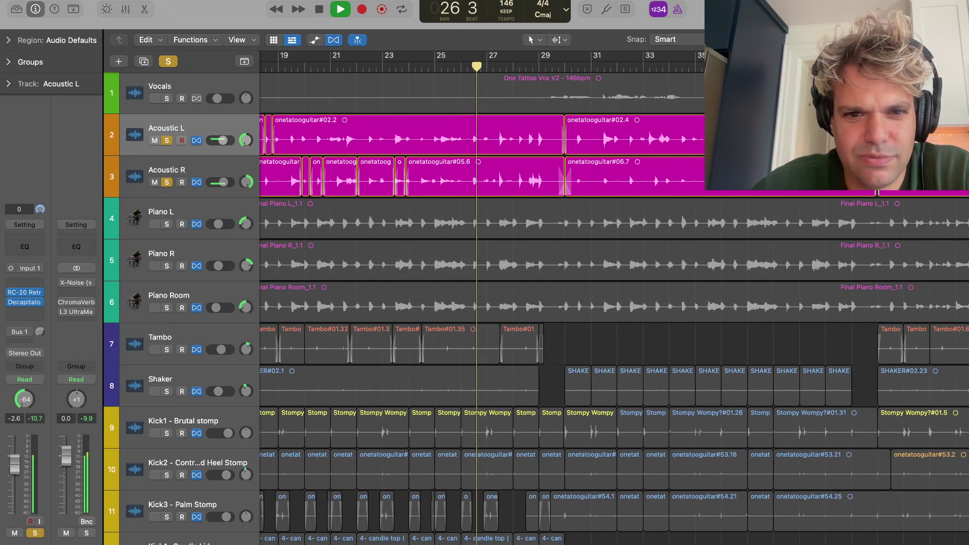
key(super+Right)
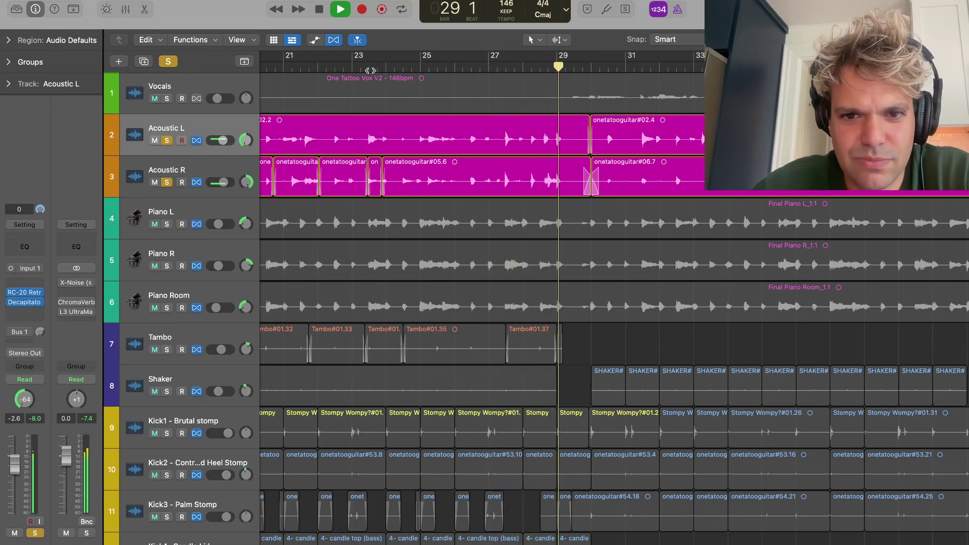
click(344, 65)
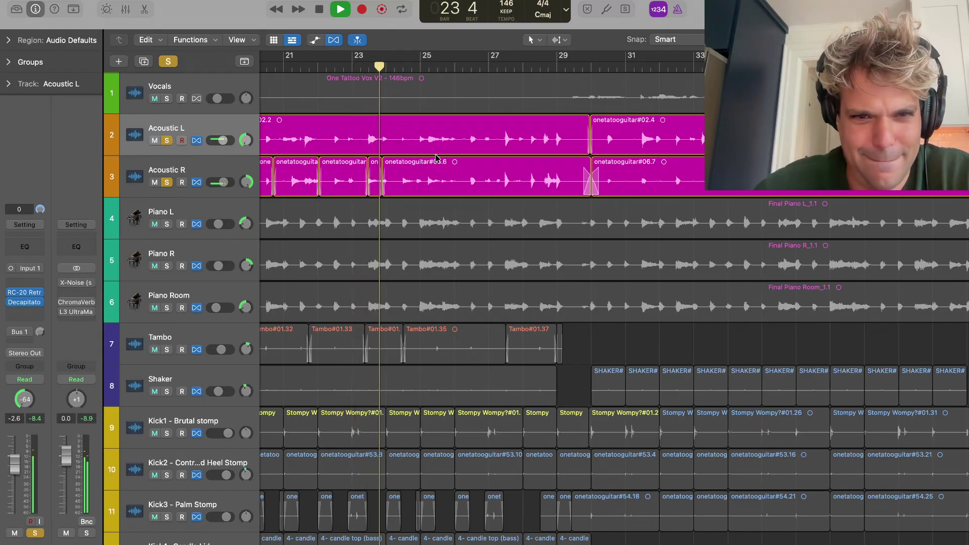
click(719, 64)
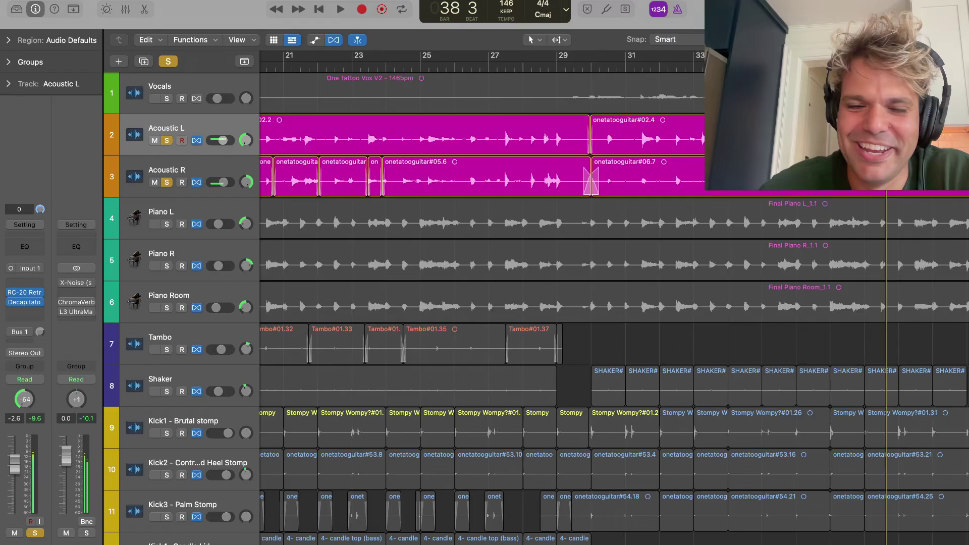
Add Vocals to the soloed acoustic guitars and place the playhead at bar 6
key(super+Left)
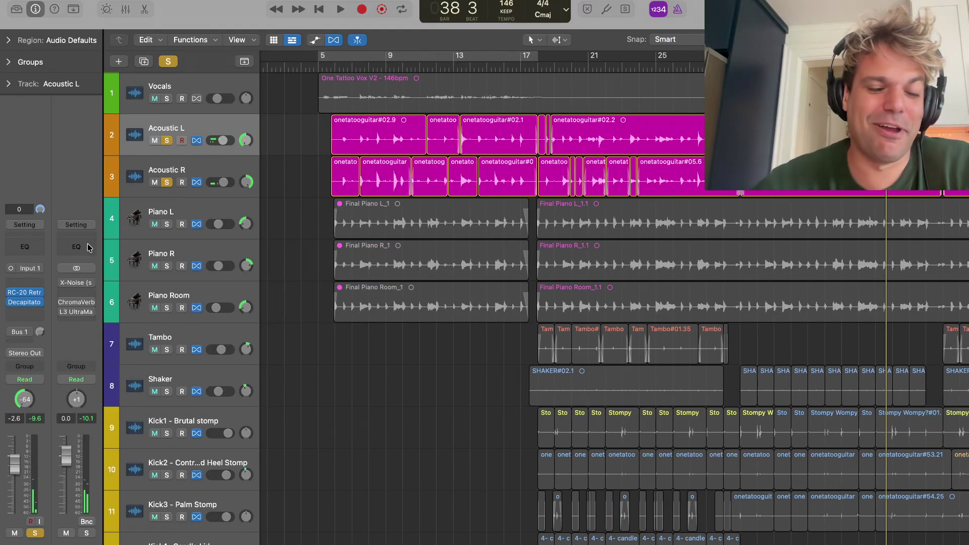
click(167, 99)
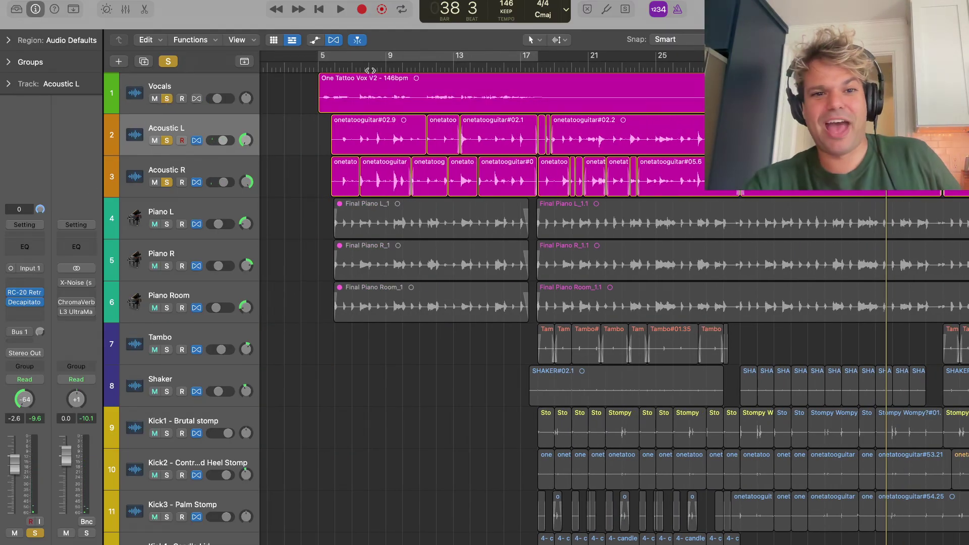
click(335, 67)
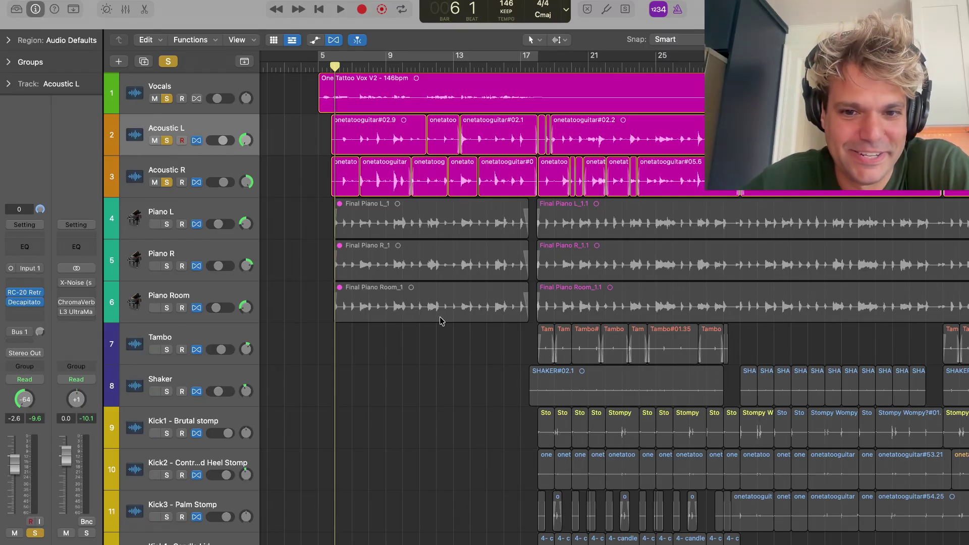
Switch the solo from Vocals and both acoustic guitars to the Piano L, Piano R and Piano Room tracks
click(225, 224)
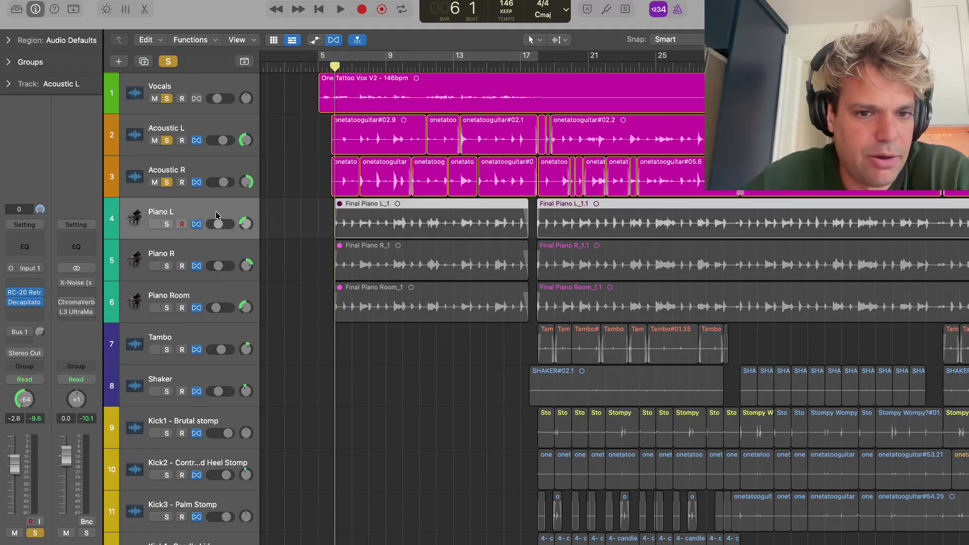
drag(168, 99, 174, 180)
drag(166, 224, 175, 304)
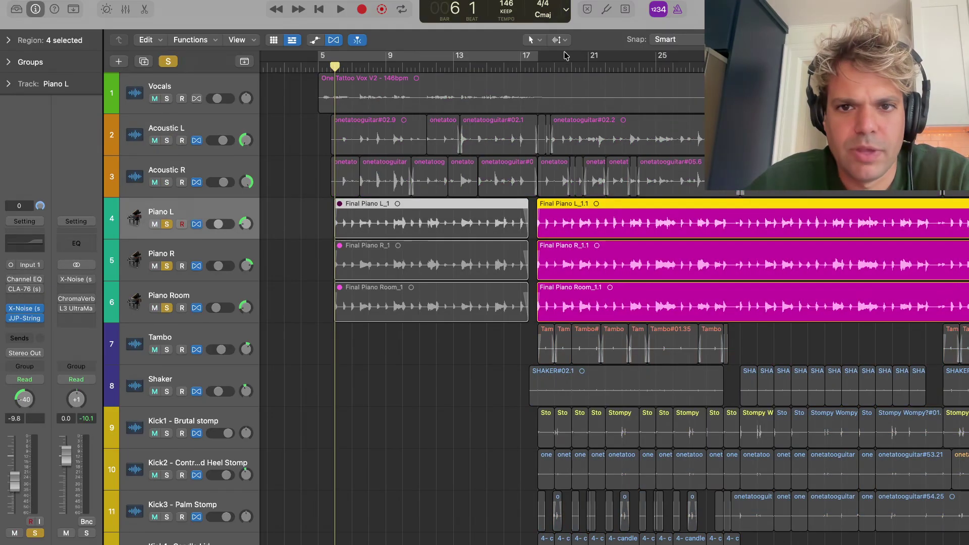
Play the soloed piano tracks from bar 18 for several bars and stop playback
drag(561, 63, 536, 71)
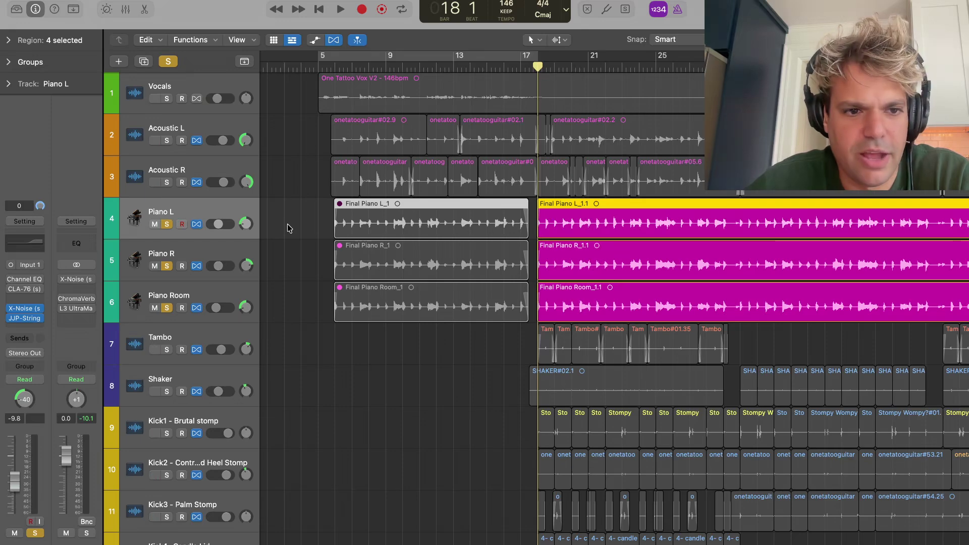
key(space)
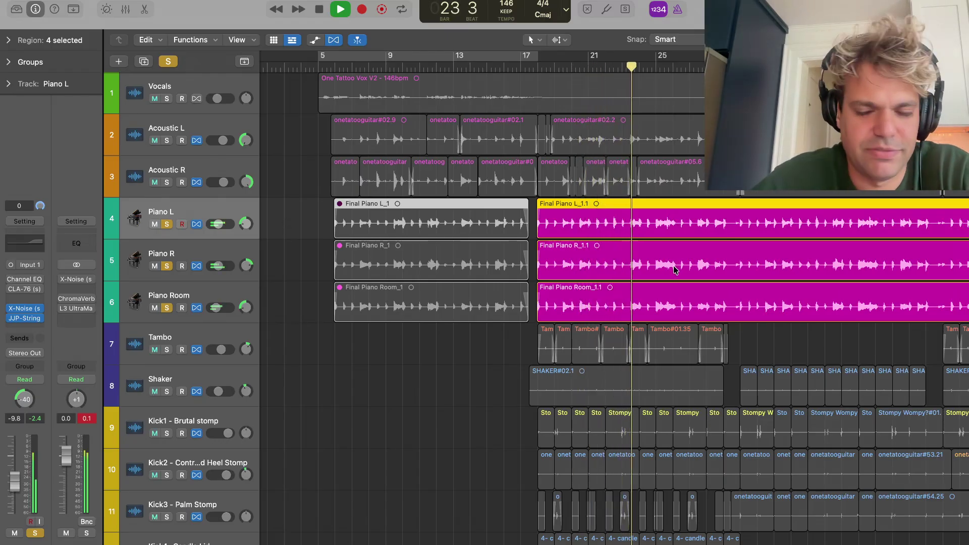
key(space)
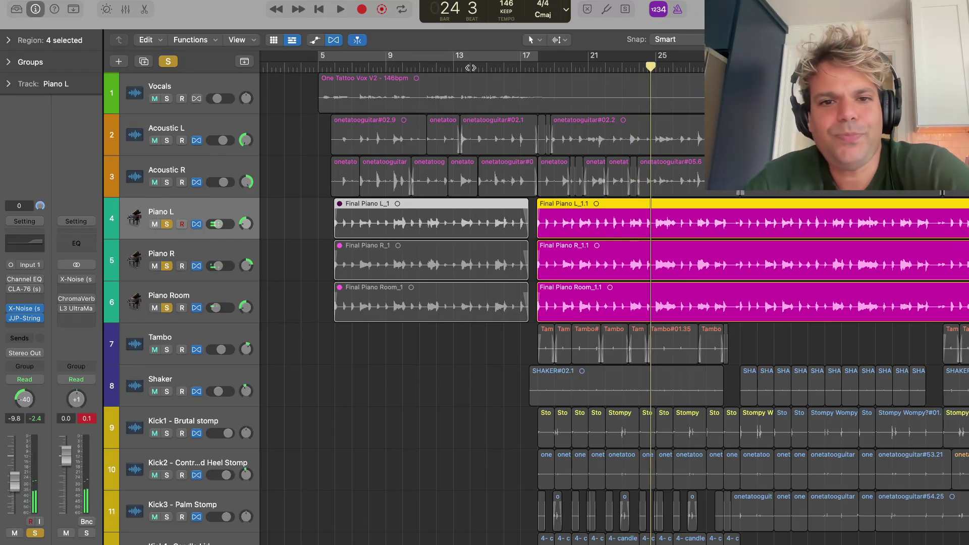
Set a cycle range from bar 12 to past bar 27, solo Vocals and both acoustic guitars with the pianos, and play it
click(470, 68)
drag(439, 58, 859, 58)
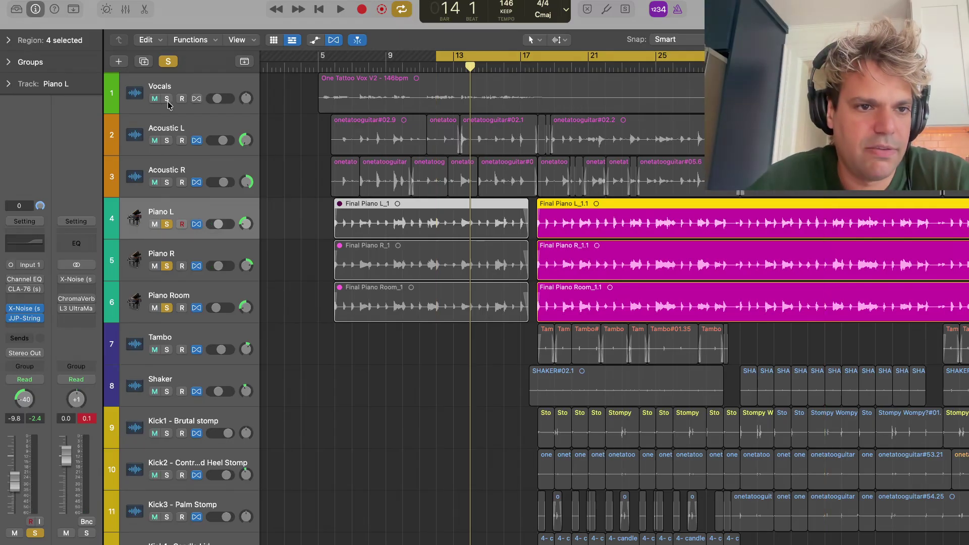
drag(168, 102, 173, 166)
key(space)
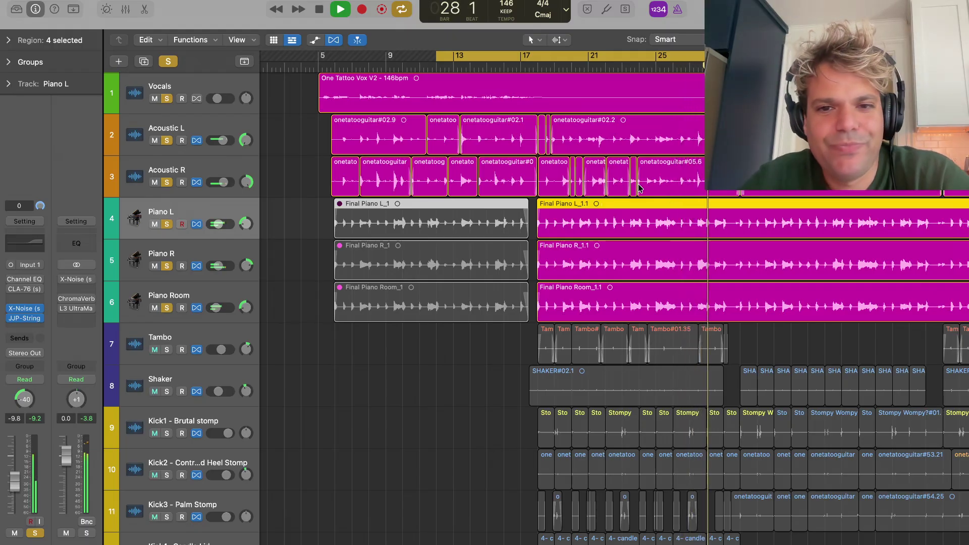
Set the cycle range from bar 18 to bar 30, unsolo Vocals and both acoustic guitars, and play the pianos alone
click(560, 57)
drag(538, 57, 757, 58)
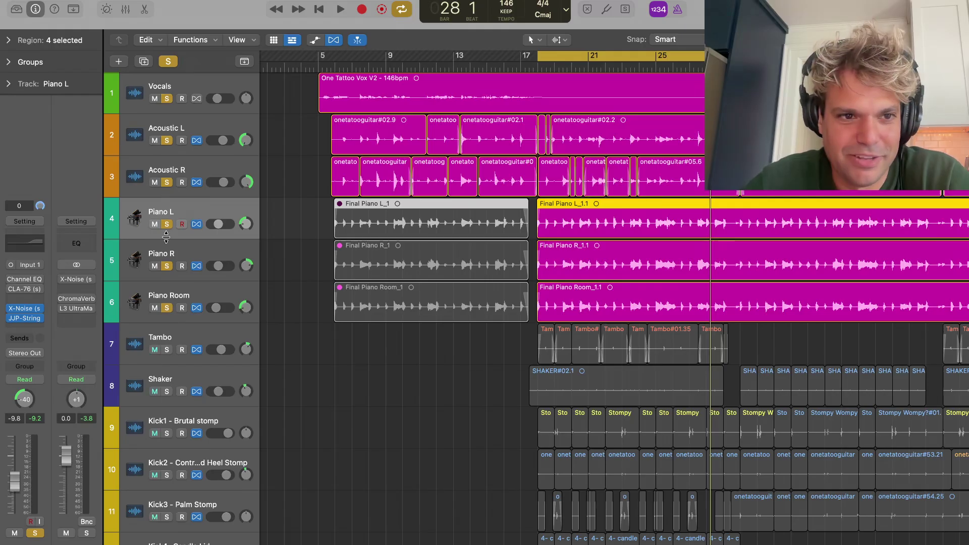
drag(167, 141, 166, 182)
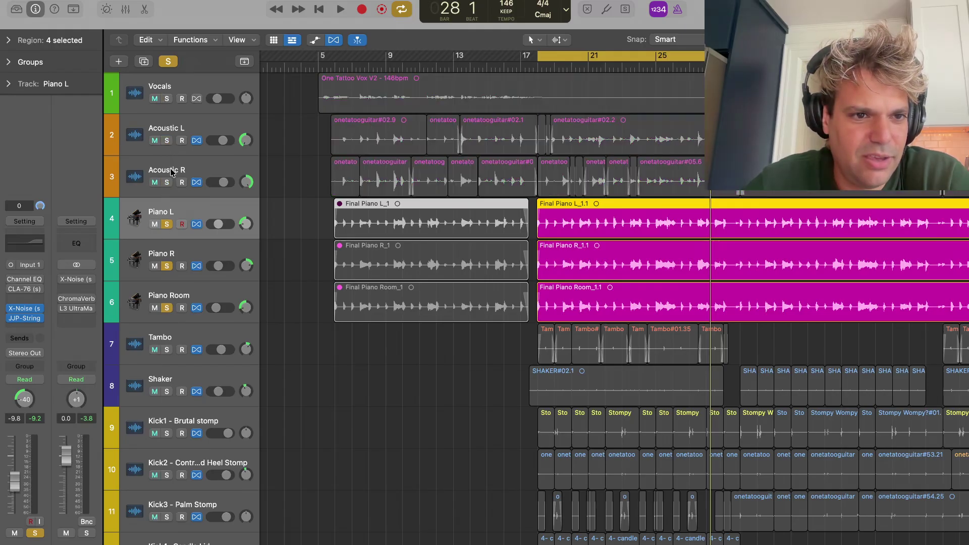
key(space)
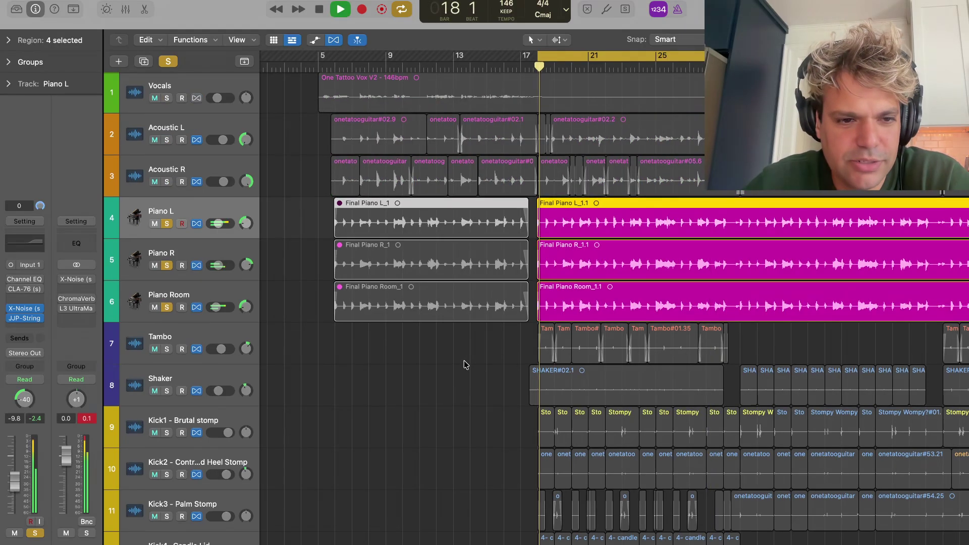
Look through the percussion tracks, from Tambo and Shaker down past the kicks and snares to the Human tracks, while the pianos play
scroll(467, 359, down, 1)
scroll(426, 324, down, 5)
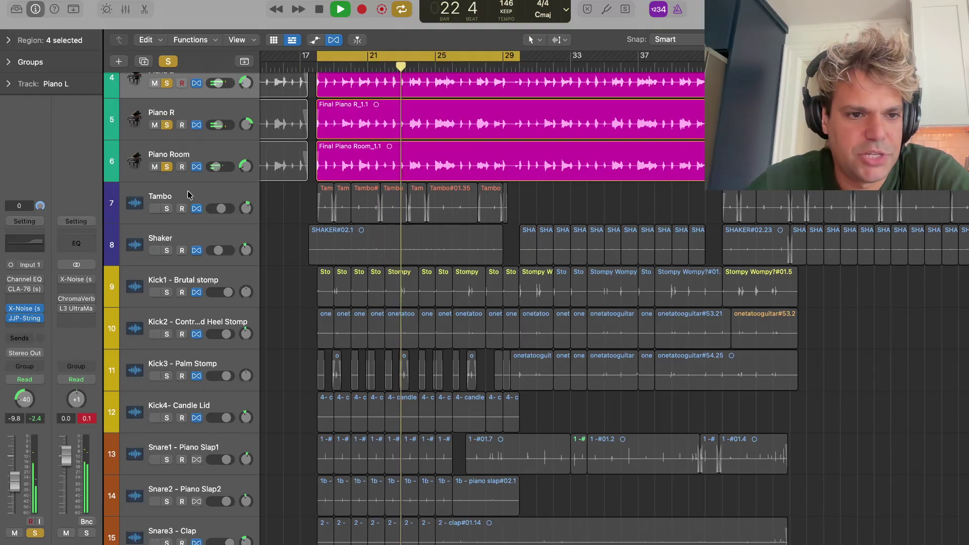
scroll(202, 204, down, 3)
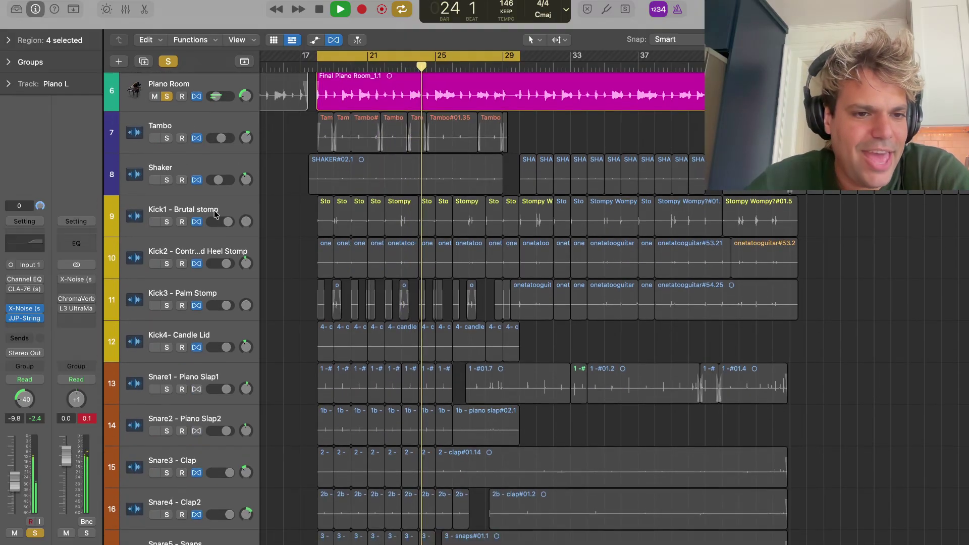
scroll(214, 214, down, 1)
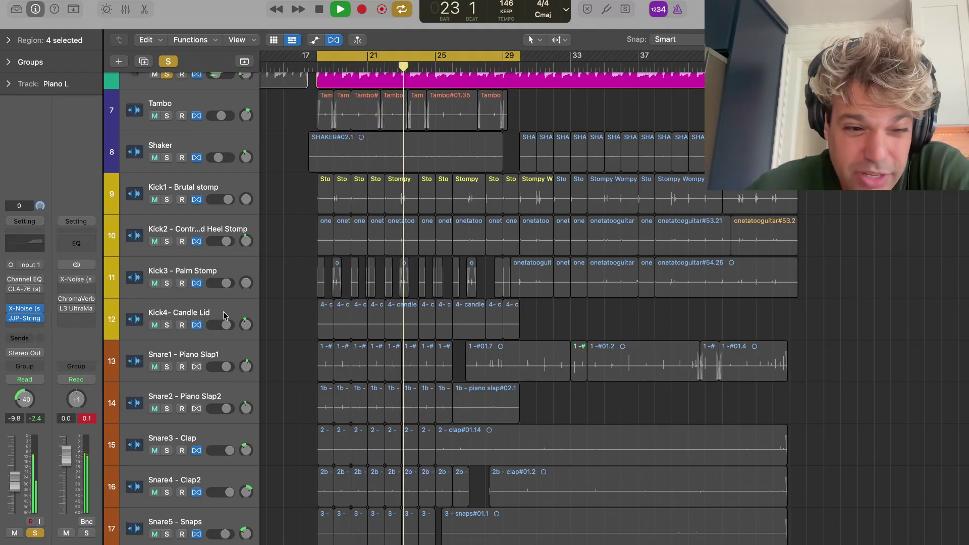
scroll(225, 315, down, 1)
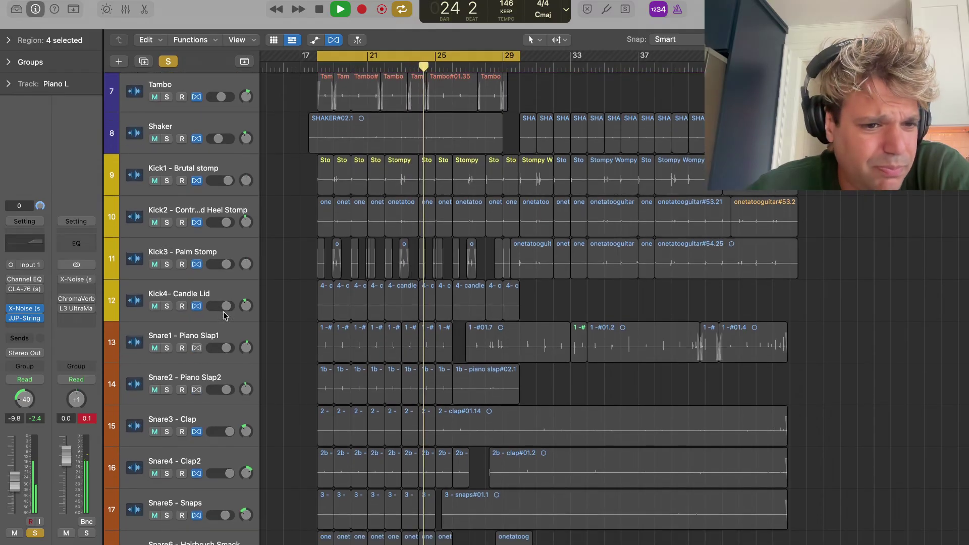
scroll(223, 311, down, 4)
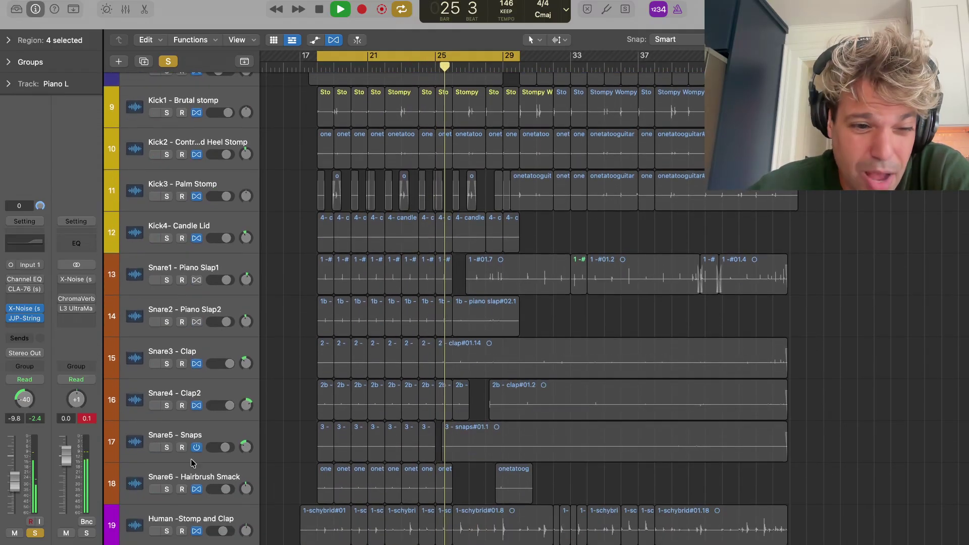
scroll(219, 439, down, 5)
scroll(216, 378, down, 4)
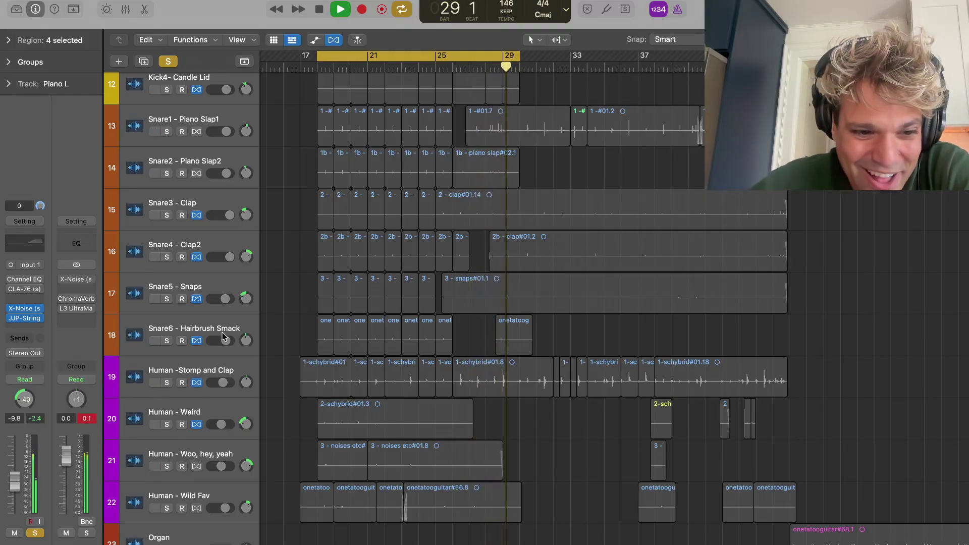
Switch the solo from the three piano tracks to Kick1 - Brutal stomp during playback
scroll(222, 332, up, 18)
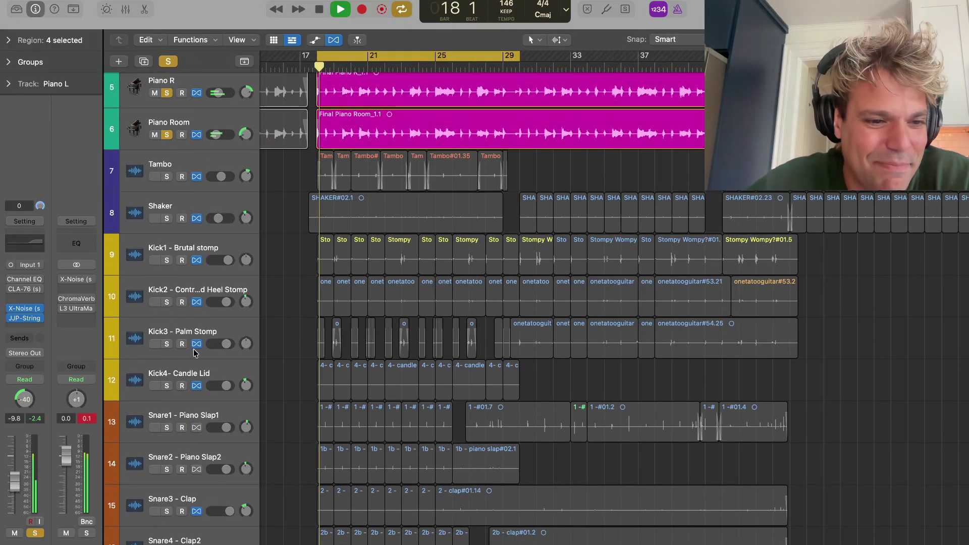
click(166, 260)
scroll(163, 244, up, 6)
click(168, 162)
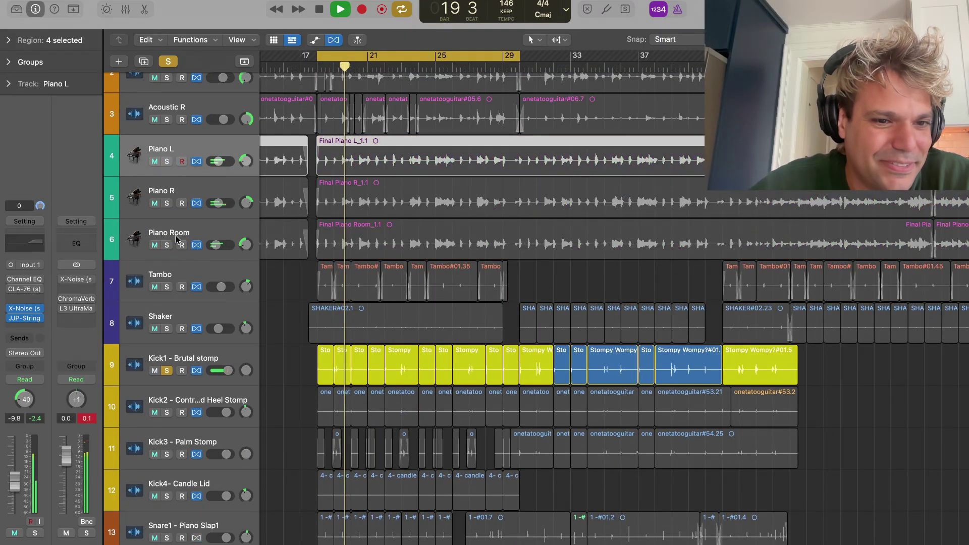
Add the Kick2 heel stomp, Kick3 - Palm Stomp and Kick4 - Candle Lid tracks to the solo one by one
scroll(162, 295, down, 8)
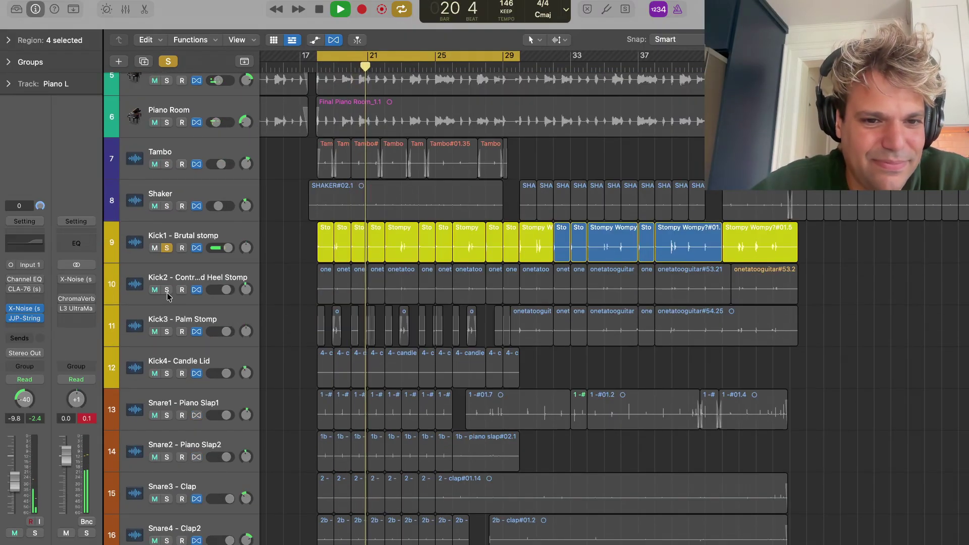
click(167, 290)
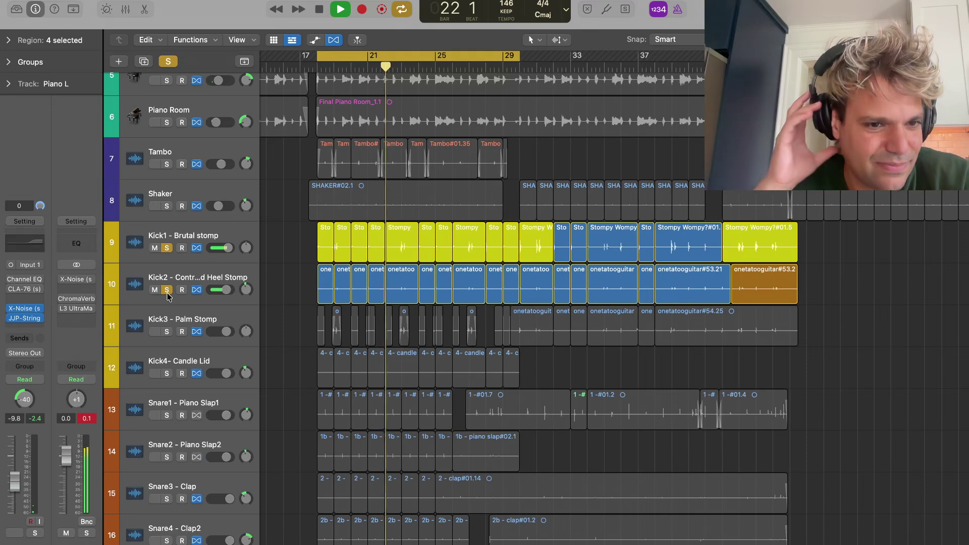
click(167, 331)
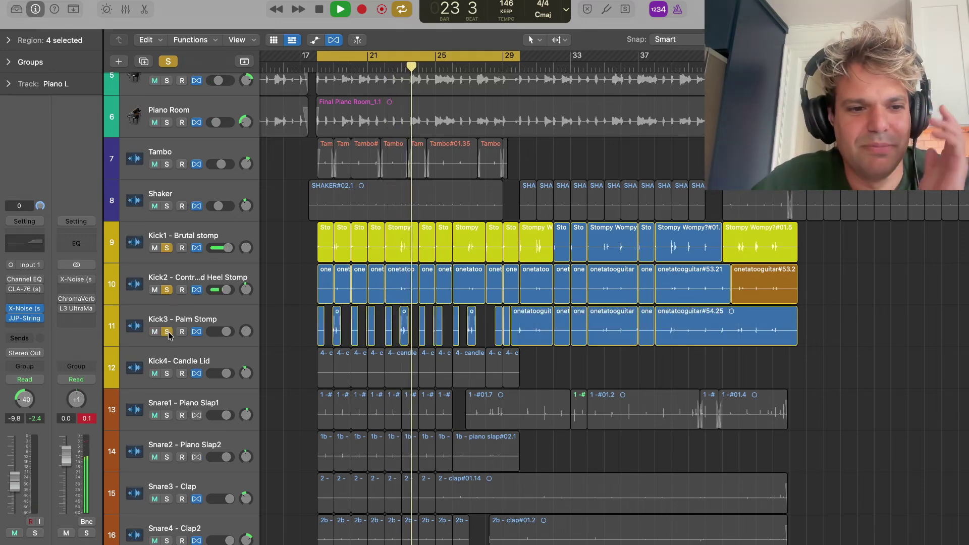
click(167, 373)
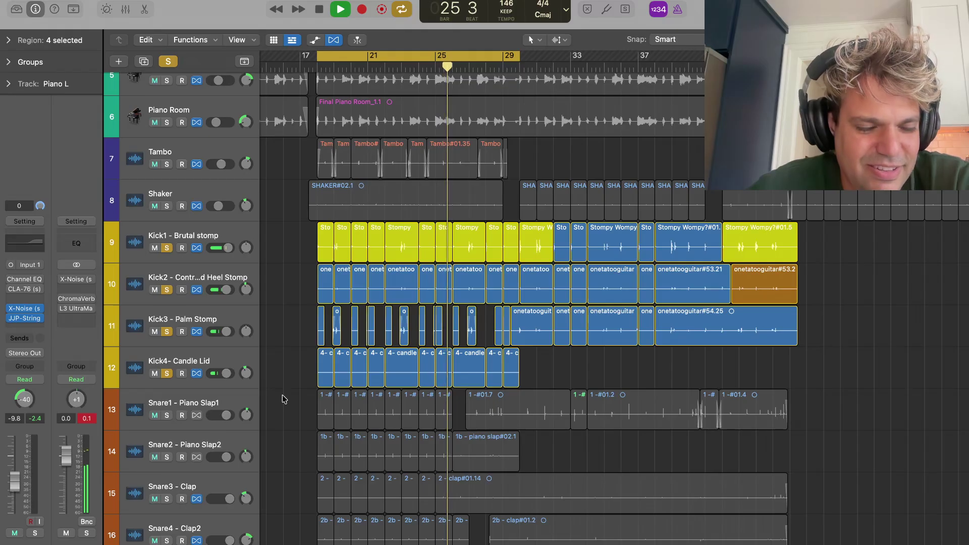
Add Snare1 - Piano Slap1 and Snare2 - Piano Slap2 to the soloed kicks
scroll(247, 365, down, 3)
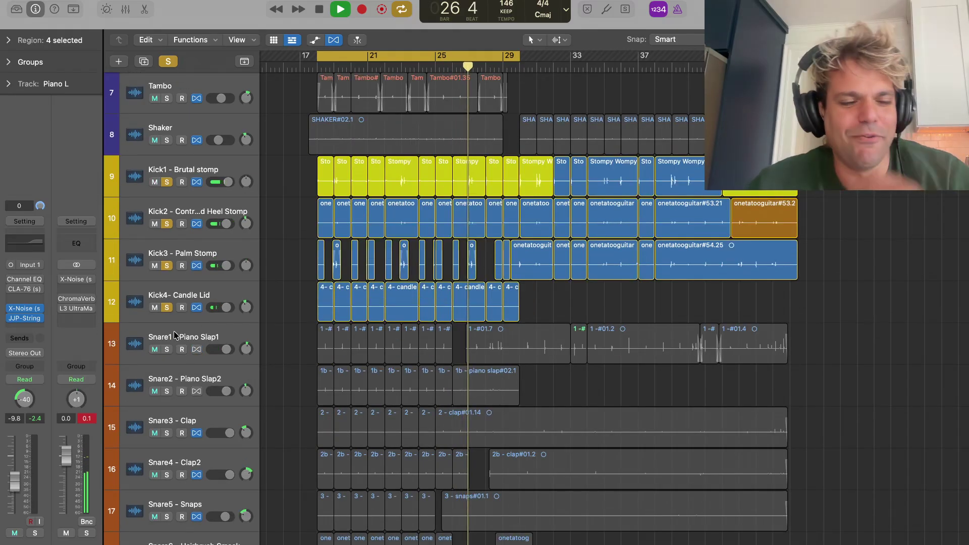
click(167, 349)
click(167, 391)
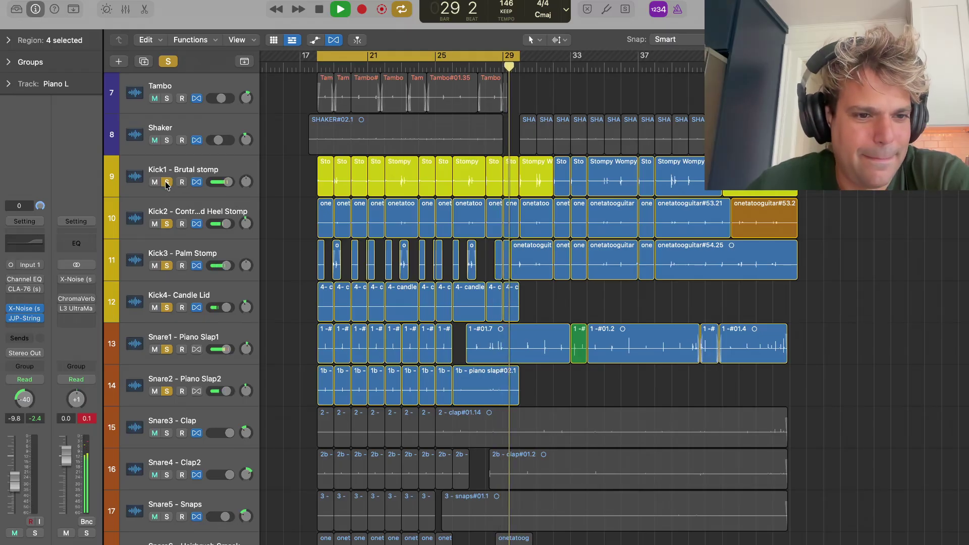
Solo Snare3 - Clap, Snare4 - Clap2, Snare5 - Snaps and Snare6 - Hairbrush Smack along with the playing kicks and piano slaps
scroll(403, 133, down, 2)
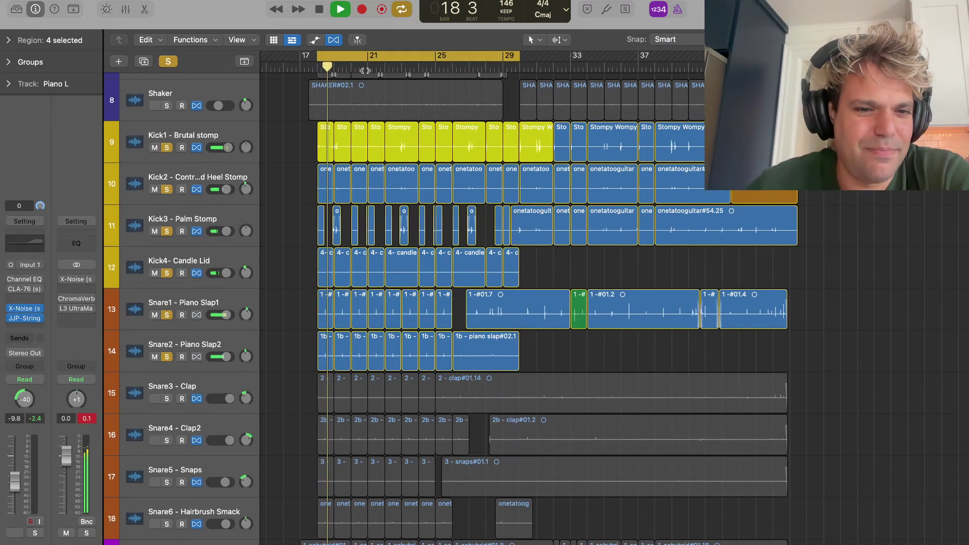
click(166, 399)
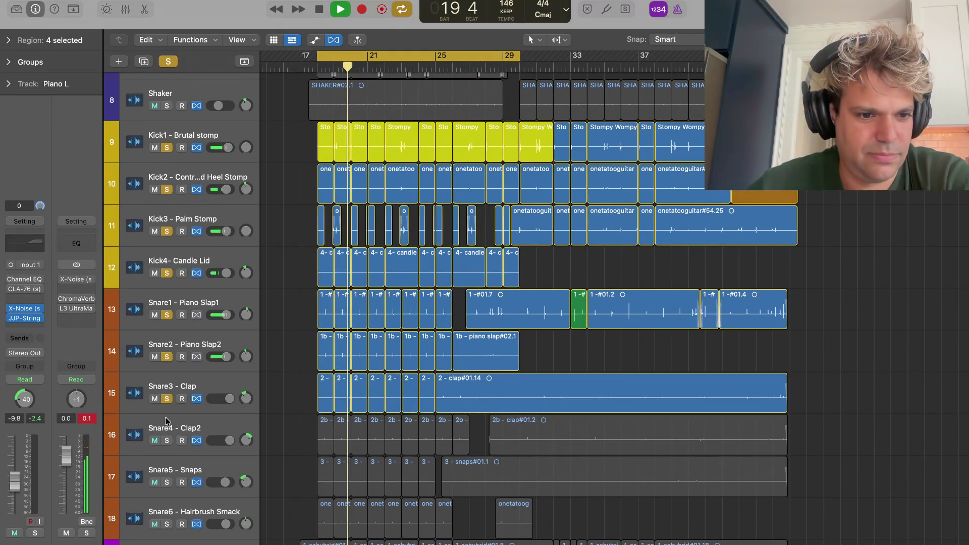
click(166, 440)
scroll(269, 395, down, 4)
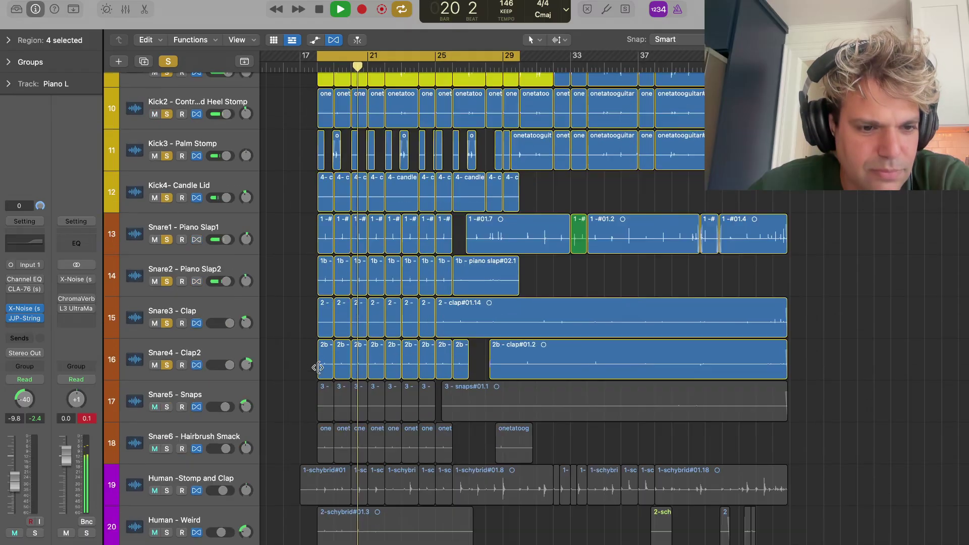
click(168, 407)
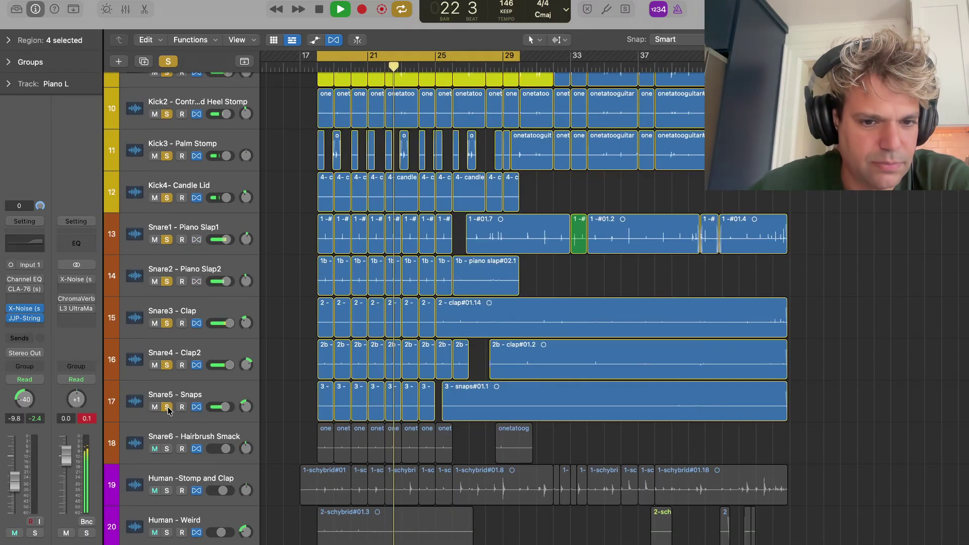
click(167, 448)
Solo Human - Stomp and Clap, and unsolo all the snare and kick tracks so it plays alone
scroll(227, 382, down, 1)
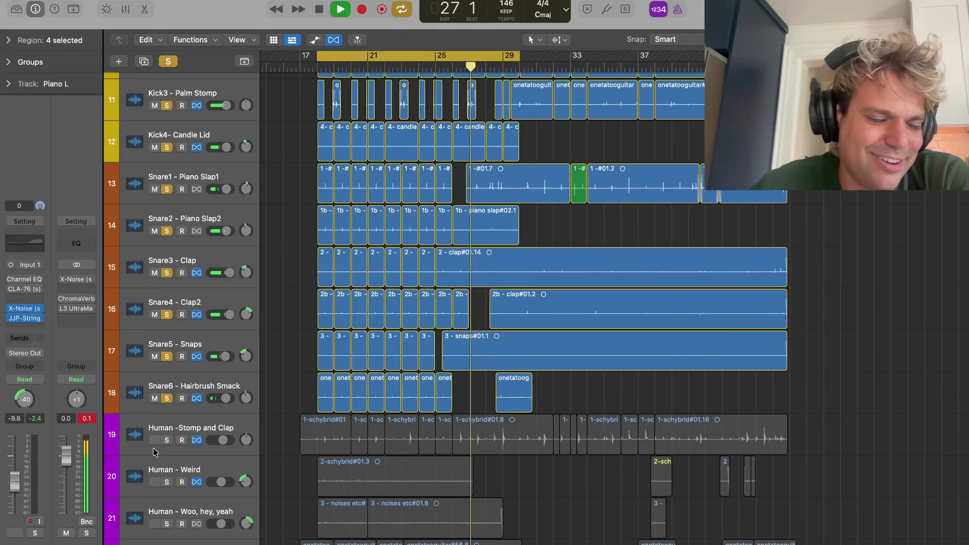
scroll(168, 416, up, 2)
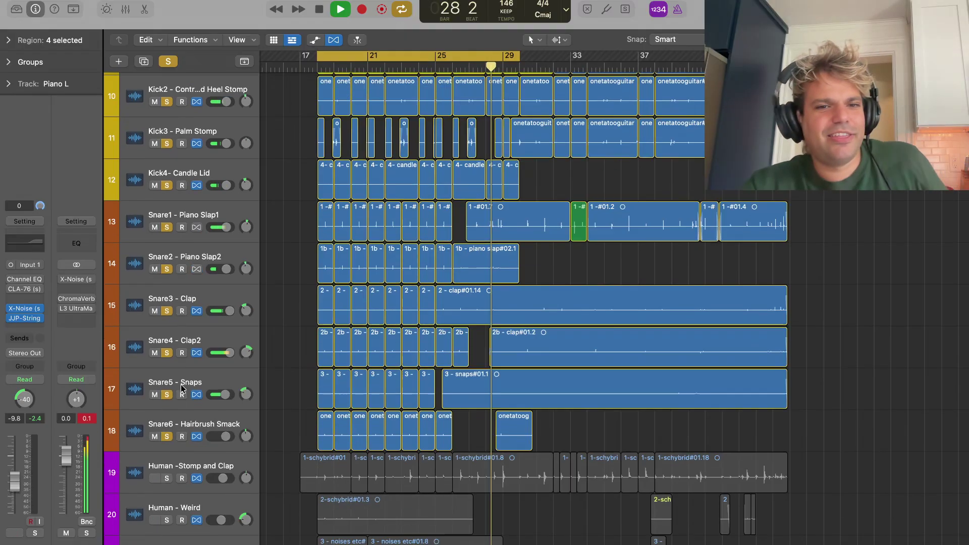
scroll(178, 390, down, 1)
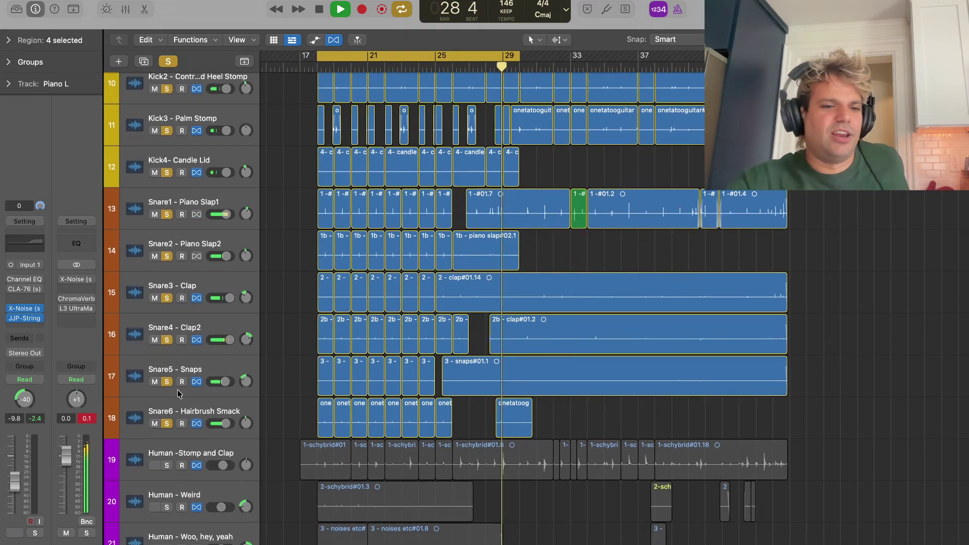
click(167, 466)
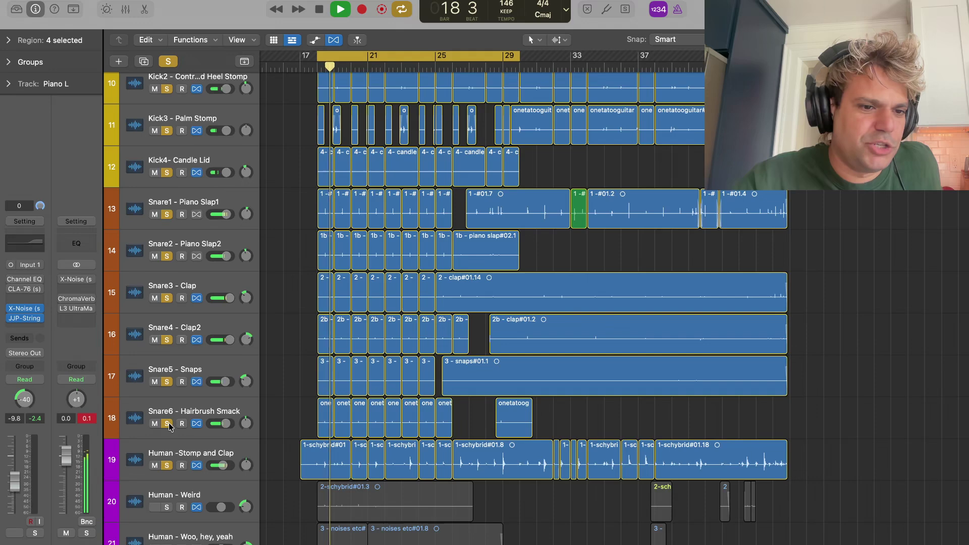
drag(170, 427, 167, 132)
scroll(168, 180, up, 5)
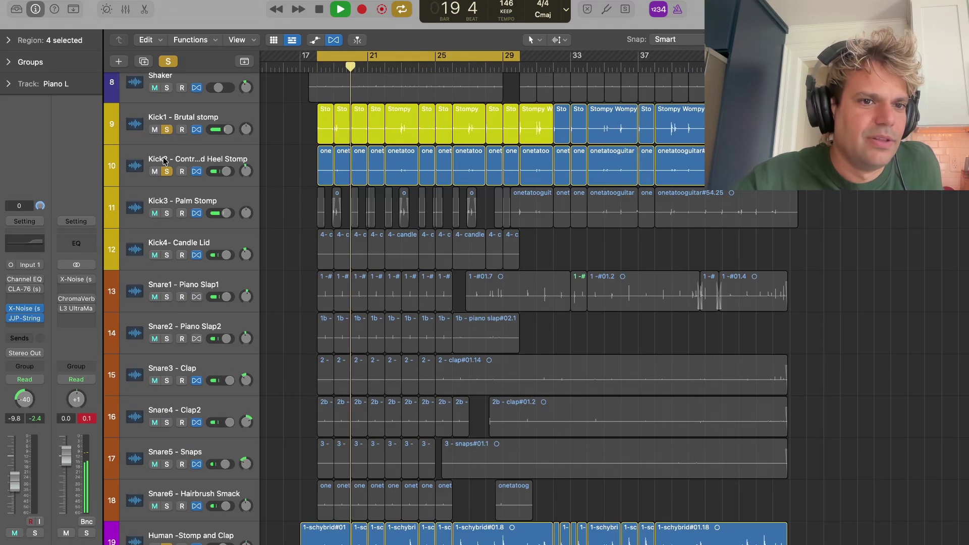
mouse_move(168, 180)
mouse_down()
mouse_move(166, 131)
mouse_move(167, 171)
mouse_up()
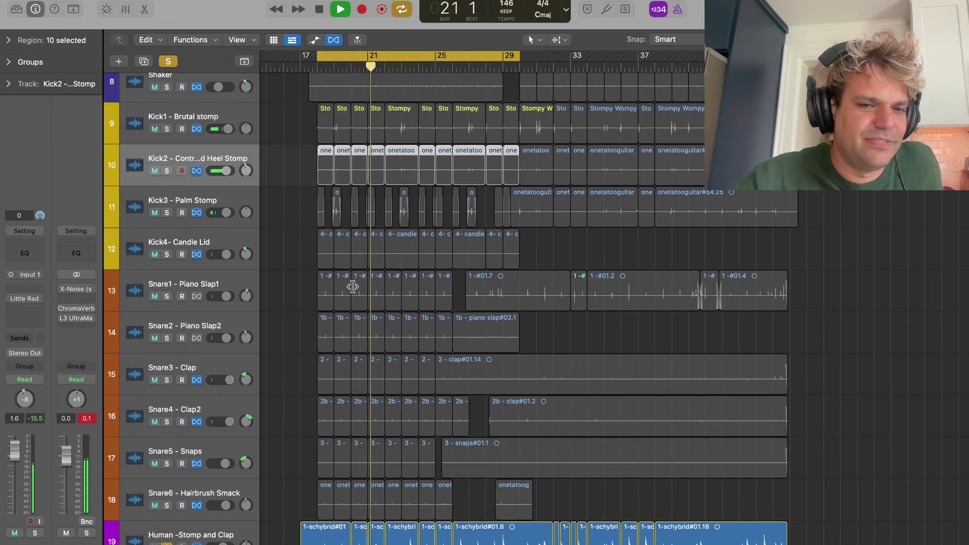
Add Human - Weird, Human - Woo, hey, yeah and Human - Wild Fav to the solo, listen, and stop playback
scroll(355, 285, down, 10)
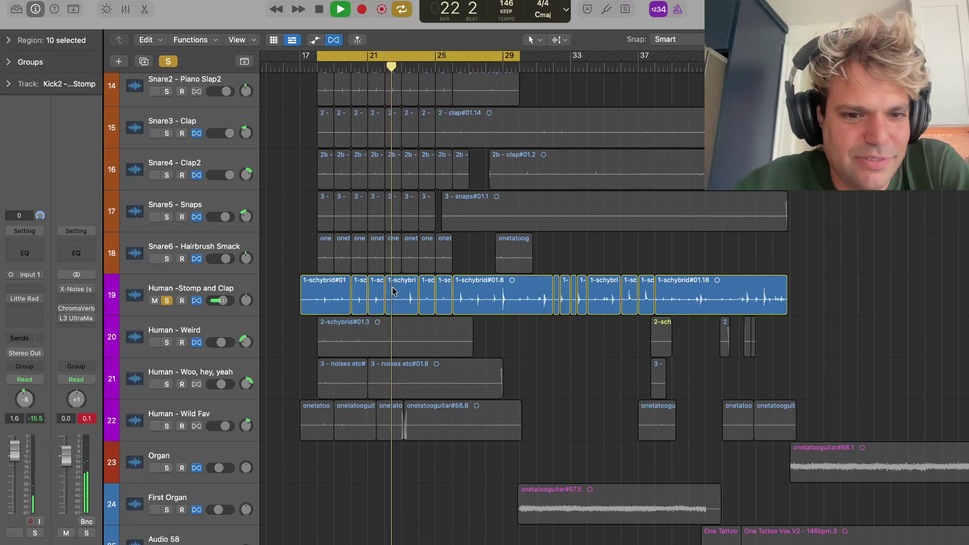
click(166, 342)
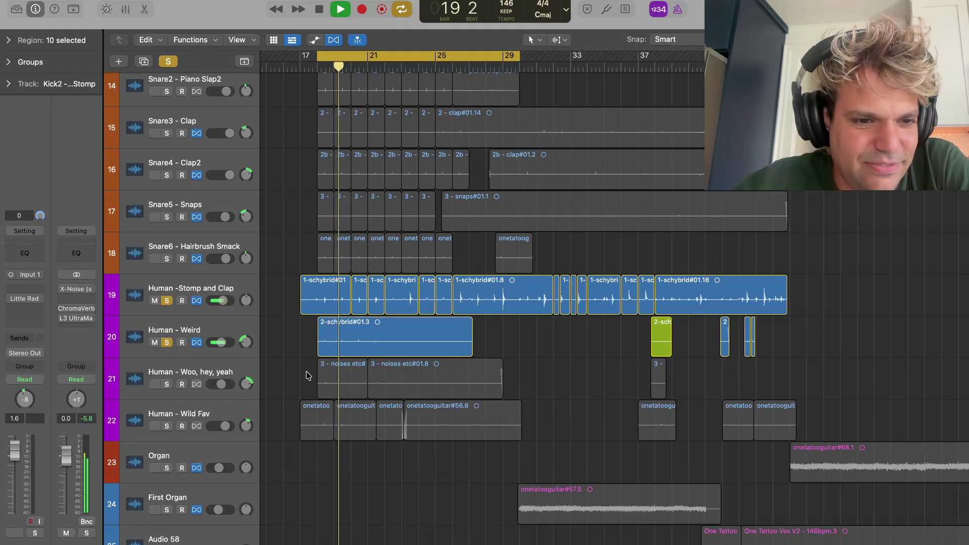
click(167, 384)
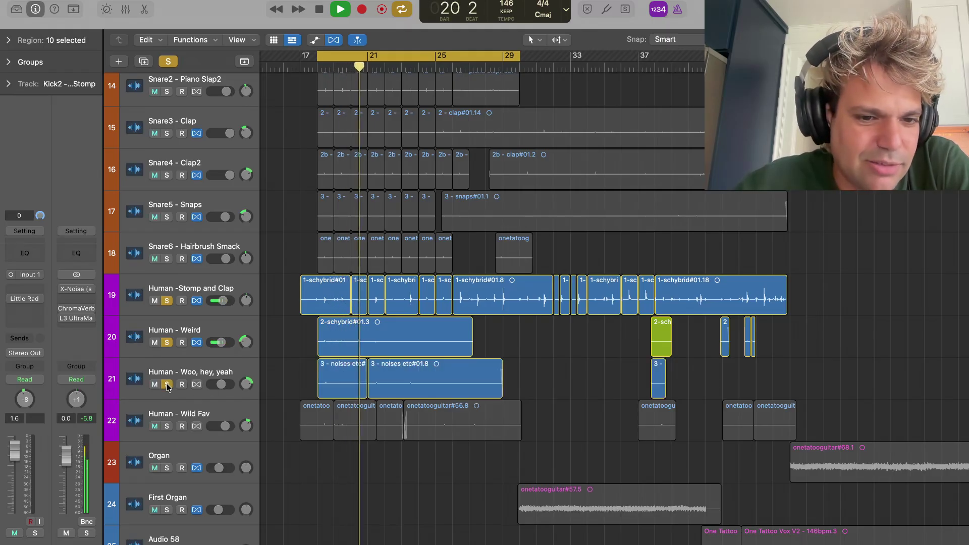
click(166, 427)
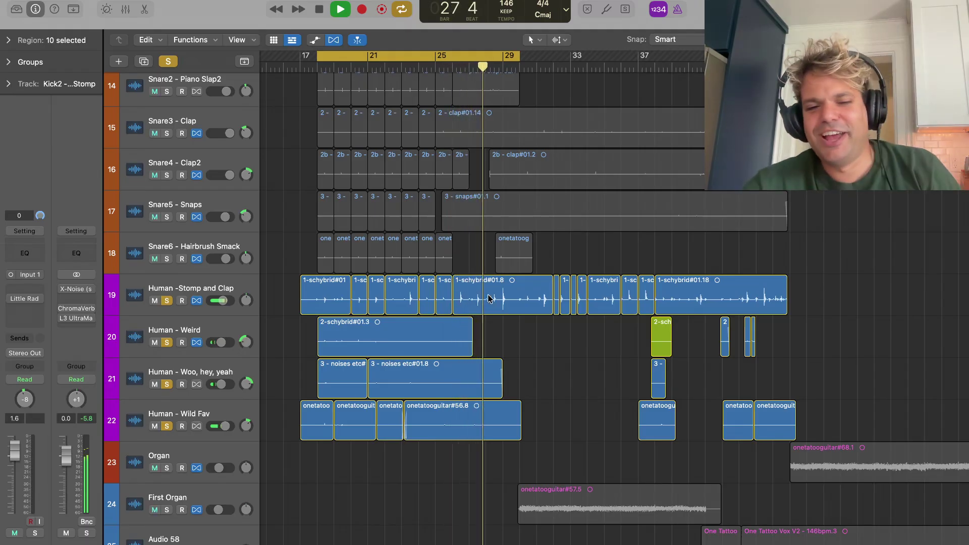
key(space)
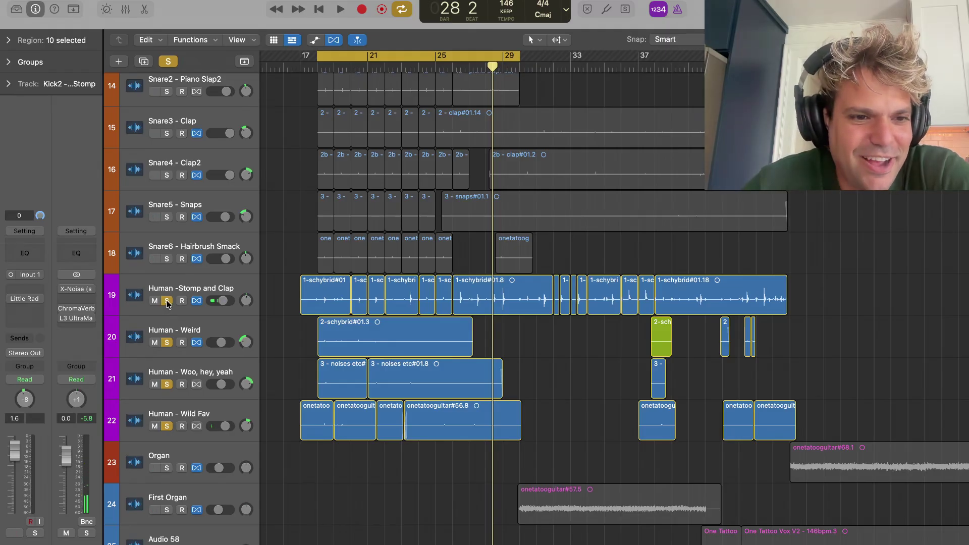
Solo all six snare tracks and all four kick tracks again together with the Human tracks
scroll(166, 303, up, 2)
drag(167, 299, 167, 89)
scroll(167, 132, up, 6)
scroll(168, 158, up, 2)
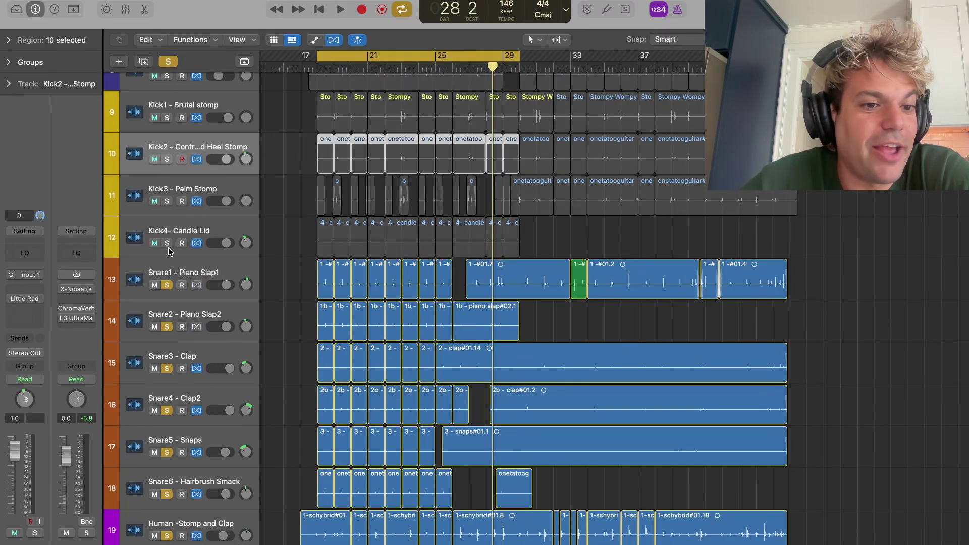
drag(168, 247, 166, 117)
scroll(172, 131, up, 4)
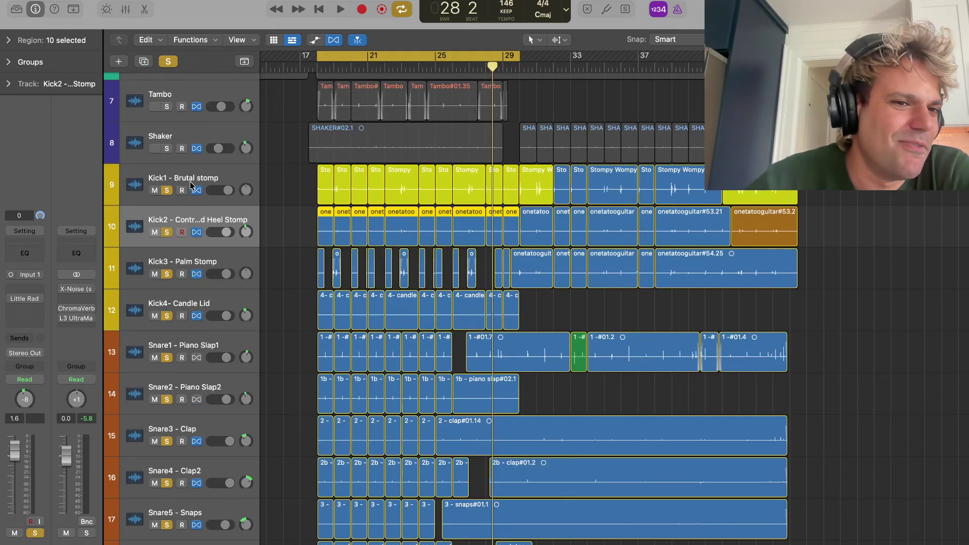
scroll(184, 192, up, 2)
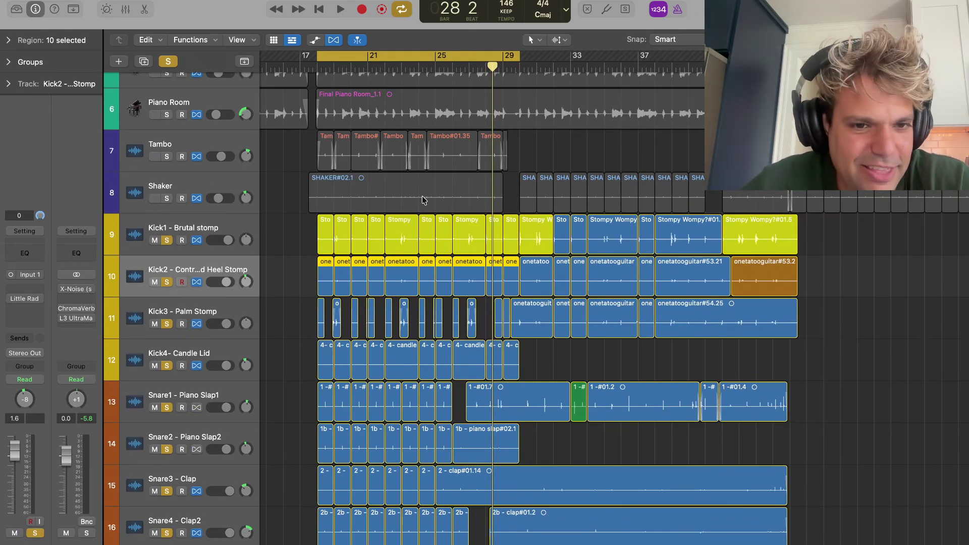
Play the looped section and add Shaker and Tambo to the soloed kick, snare and Human tracks, then stop playback
key(space)
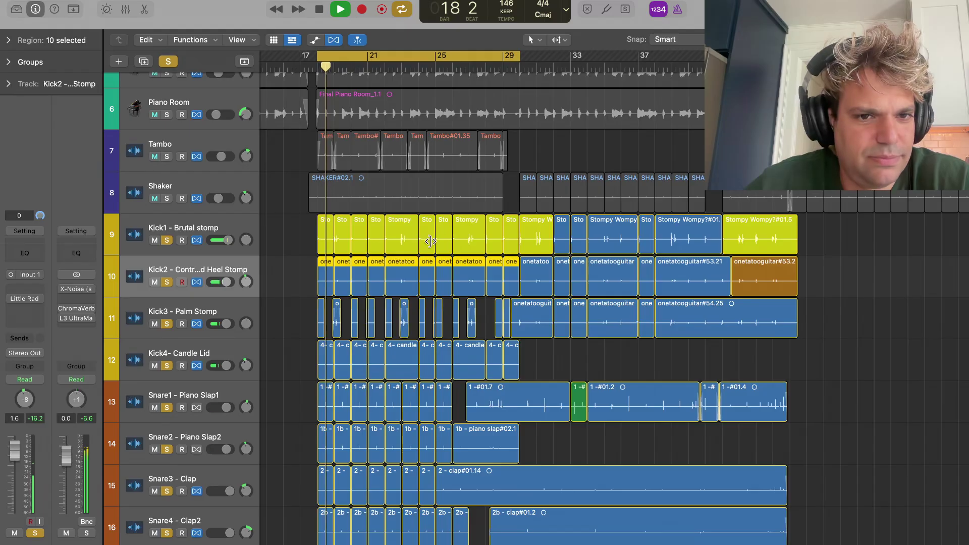
click(167, 198)
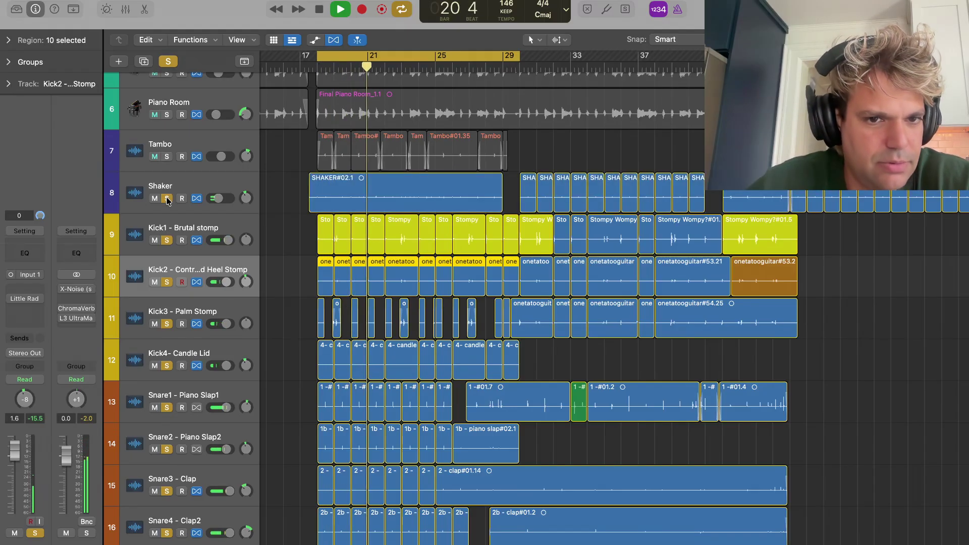
click(166, 157)
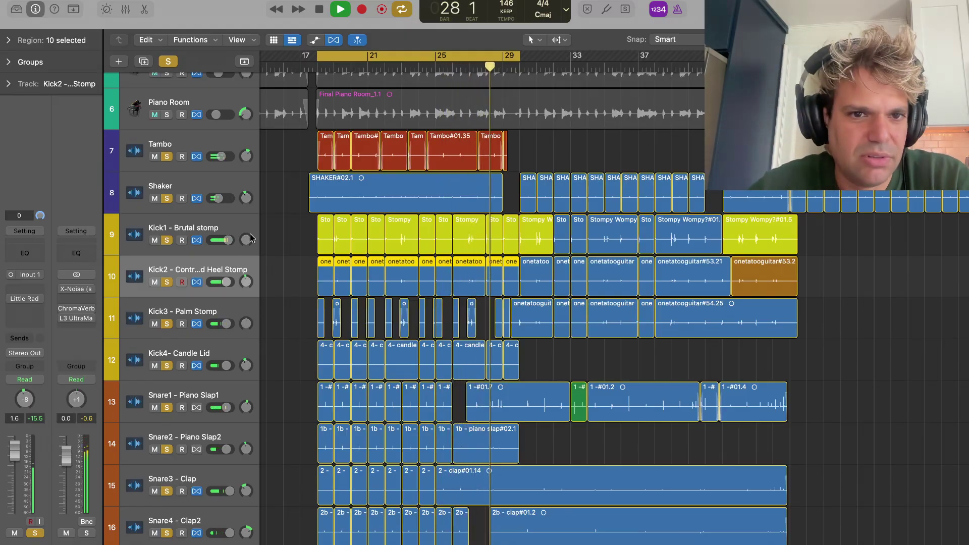
scroll(313, 212, up, 3)
key(space)
Add Acoustic L, Acoustic R, Piano L, Piano R and Piano Room to the solo and play them with all the percussion
drag(167, 119, 164, 152)
scroll(172, 194, up, 3)
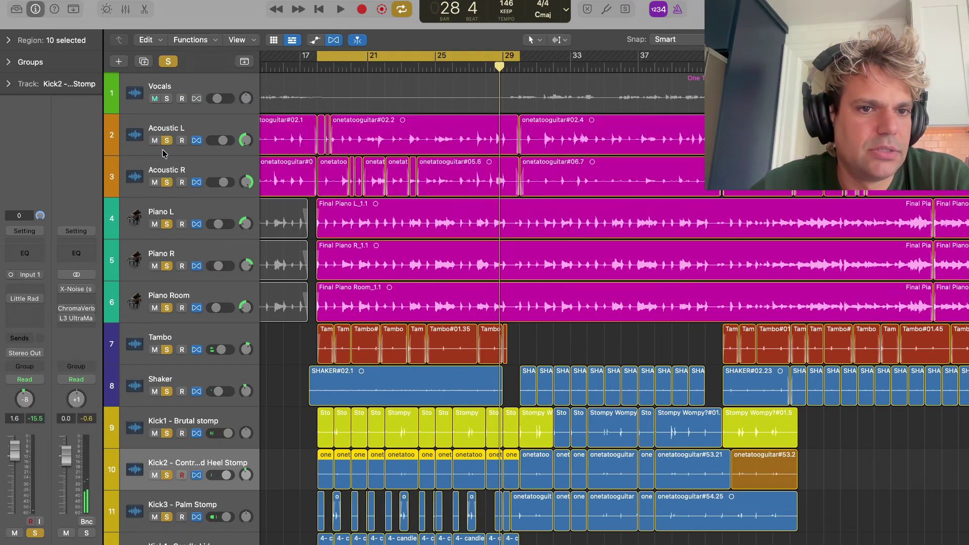
key(space)
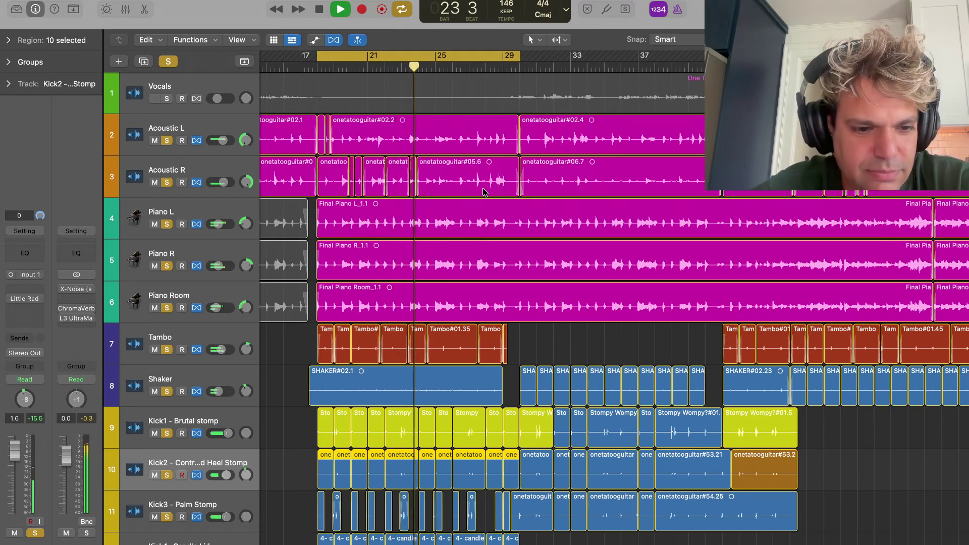
scroll(504, 199, down, 3)
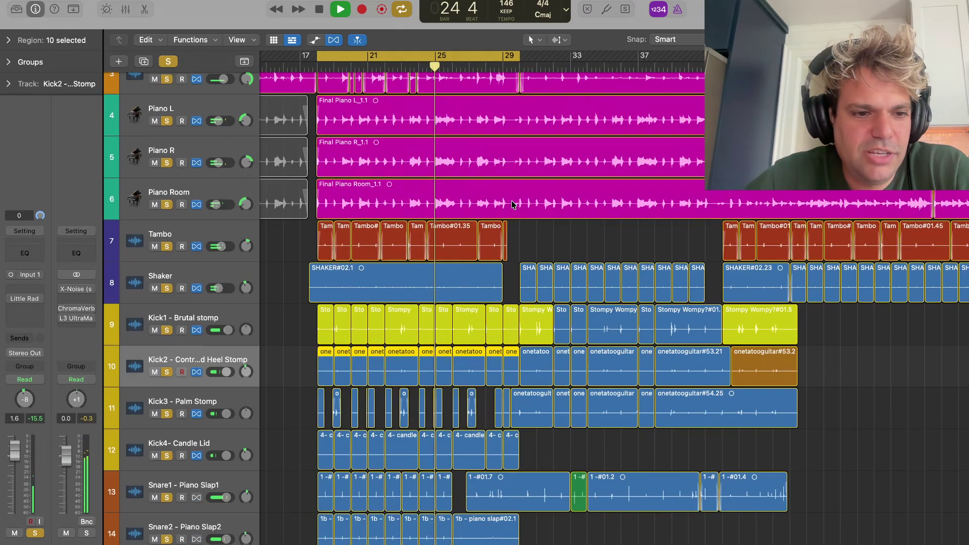
scroll(512, 204, down, 5)
scroll(436, 226, down, 6)
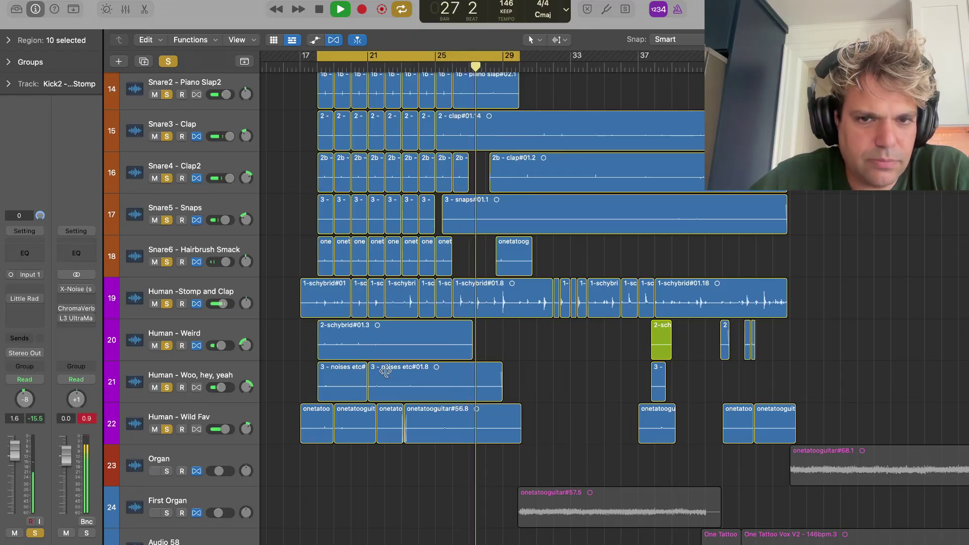
Turn off cycling so playback continues past the loop, add First Organ to the solo, and look over the tracks below it
click(494, 59)
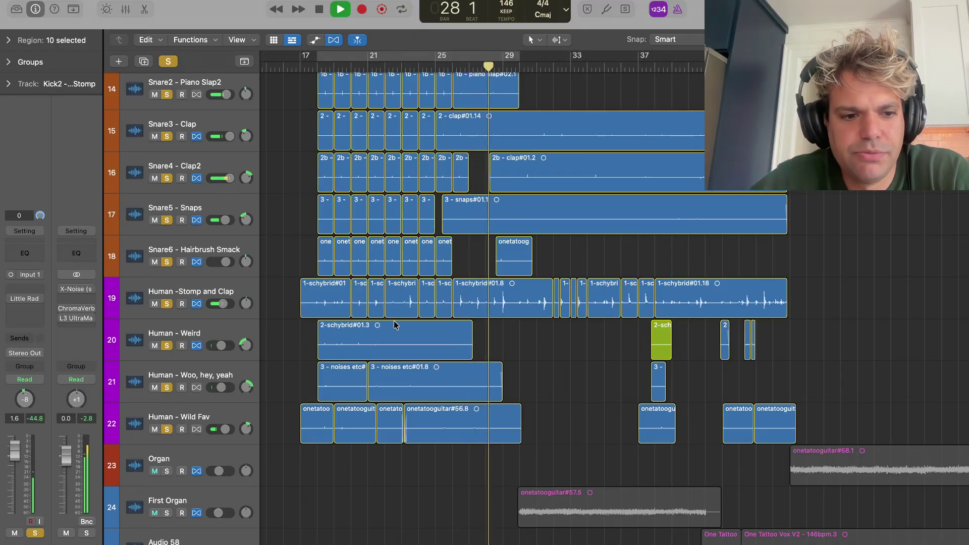
scroll(371, 320, down, 2)
click(166, 457)
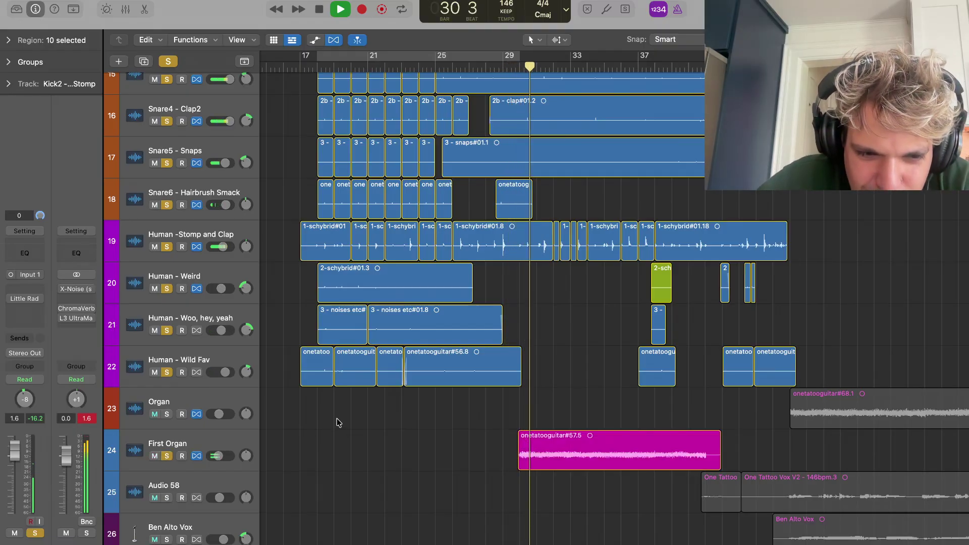
scroll(355, 408, down, 15)
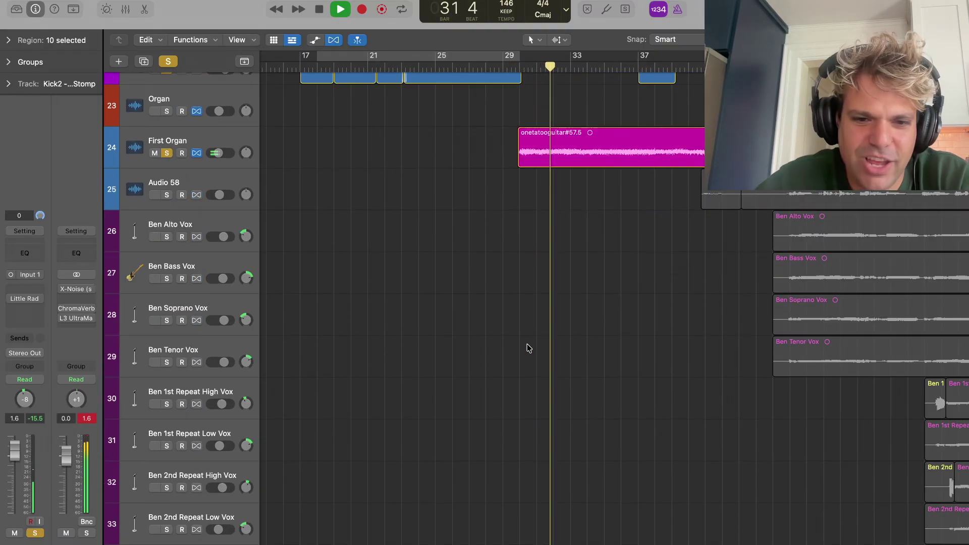
scroll(528, 347, down, 18)
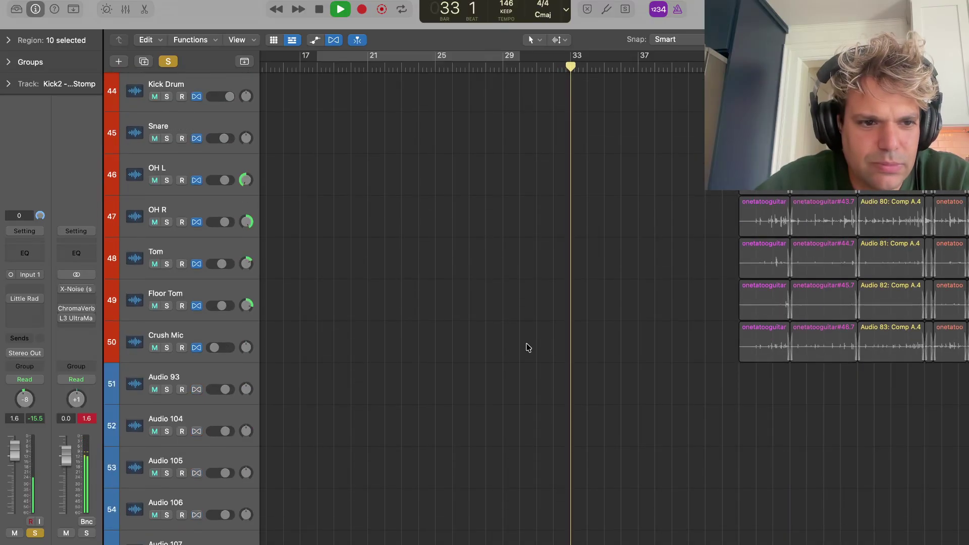
Unsolo the guitars, pianos, Tambo, Shaker, kicks, snares and Human tracks so First Organ plays alone
scroll(528, 347, up, 20)
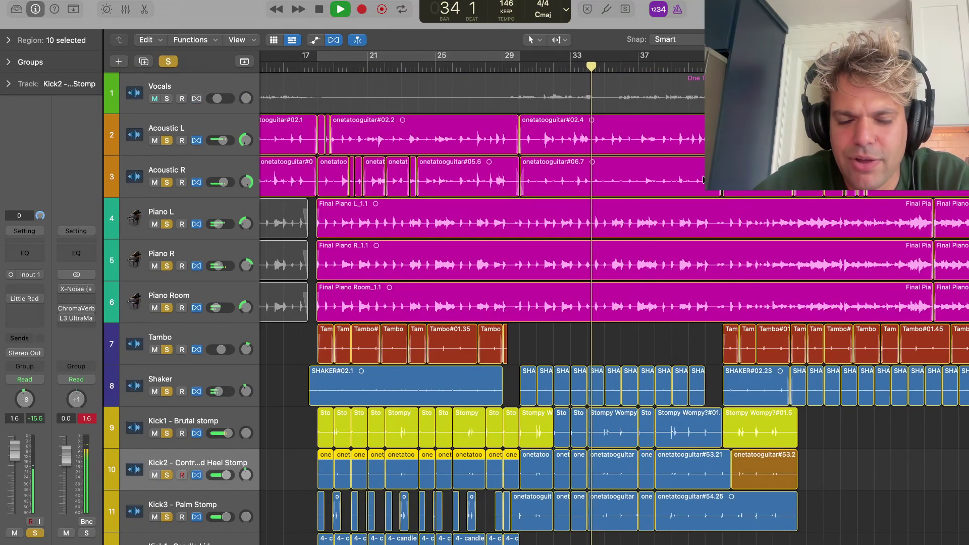
drag(167, 224, 186, 500)
scroll(184, 489, down, 4)
drag(167, 390, 185, 534)
scroll(185, 525, down, 5)
drag(167, 380, 167, 464)
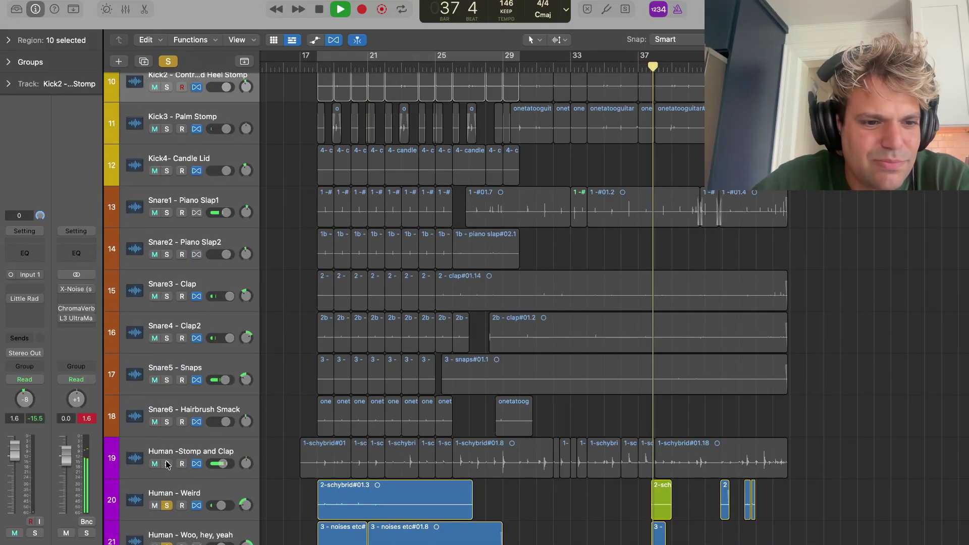
scroll(169, 454, down, 2)
drag(170, 431, 173, 512)
scroll(190, 468, down, 2)
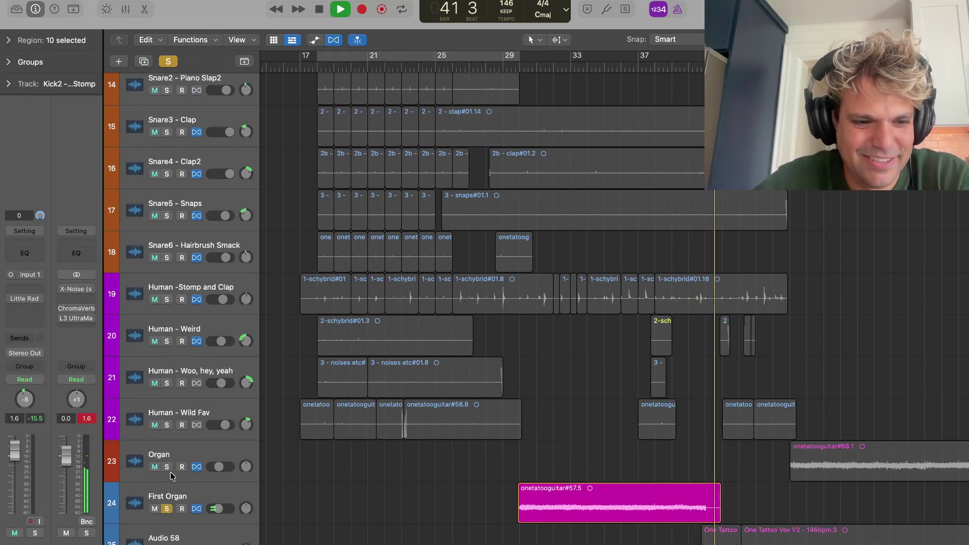
Stop playback, turn cycling on over bars 41 to 53, and unsolo First Organ
key(space)
key(c)
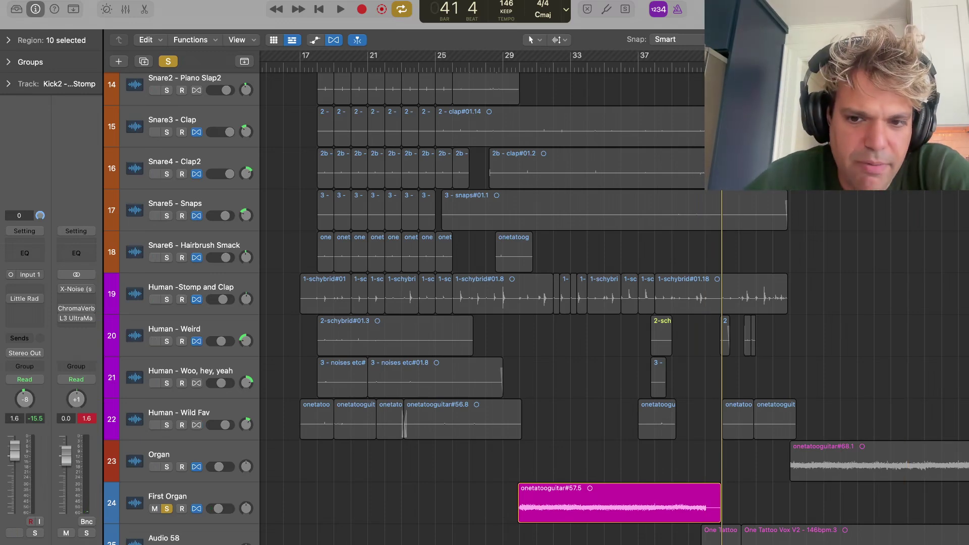
scroll(556, 411, right, 10)
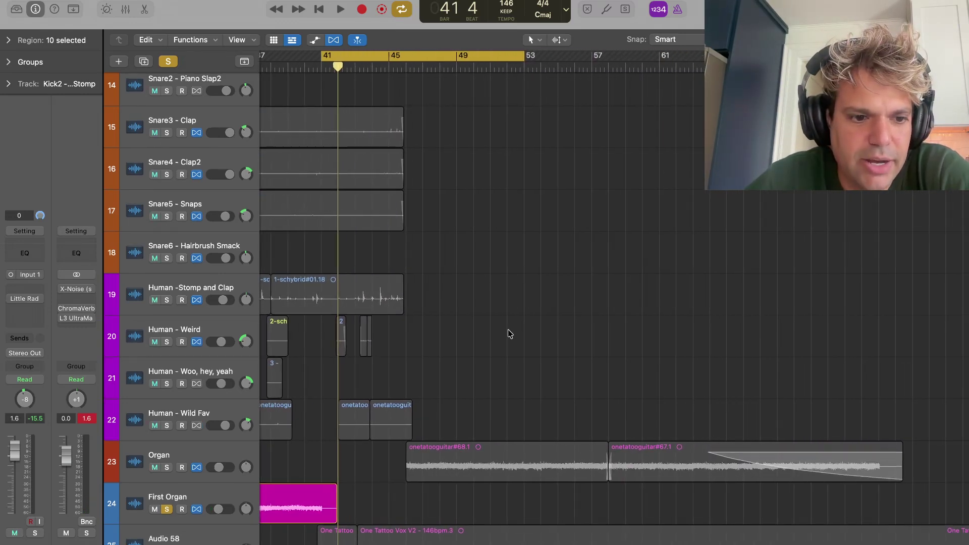
scroll(509, 333, up, 10)
scroll(498, 320, down, 5)
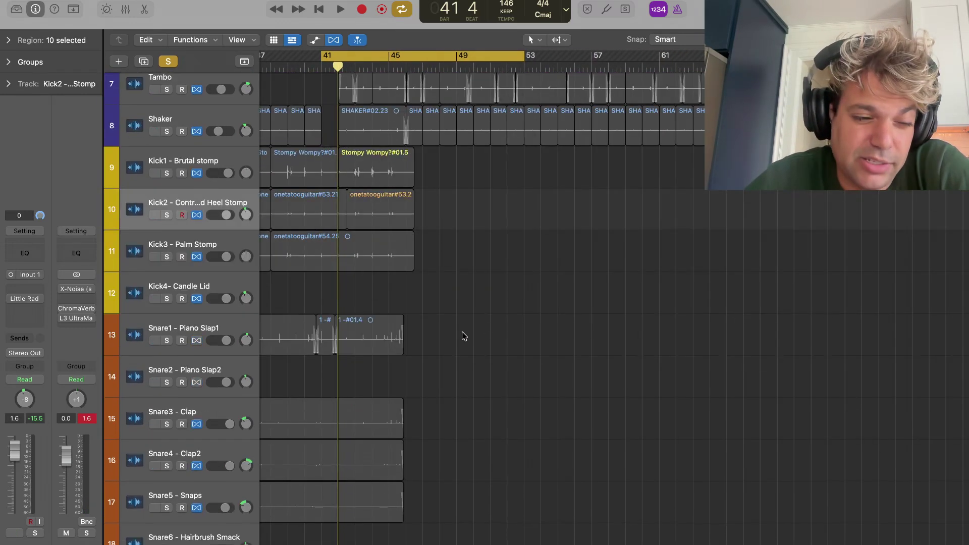
scroll(466, 346, down, 3)
scroll(473, 341, down, 5)
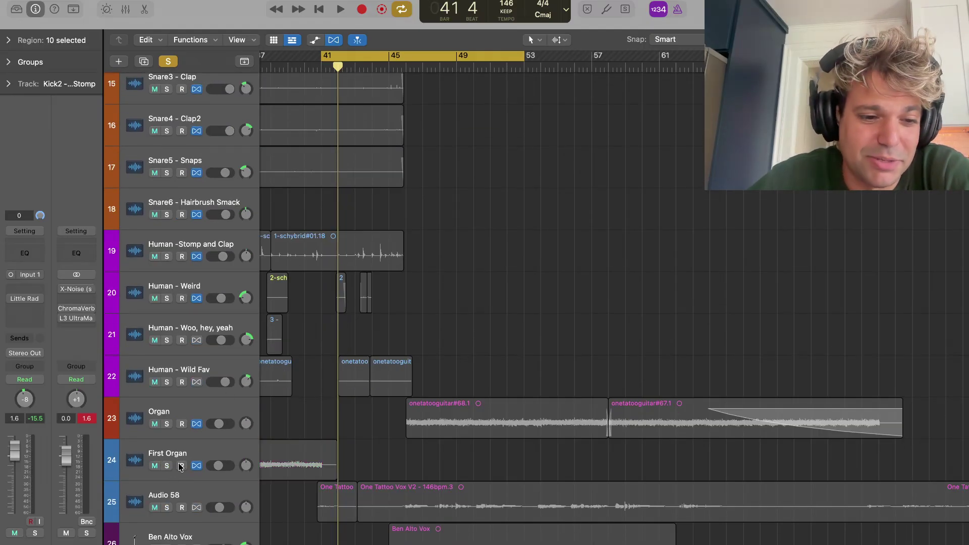
Solo only Piano L, Piano R and Piano Room without the acoustic guitars, listen from bar 41, and stop playback
scroll(551, 293, up, 10)
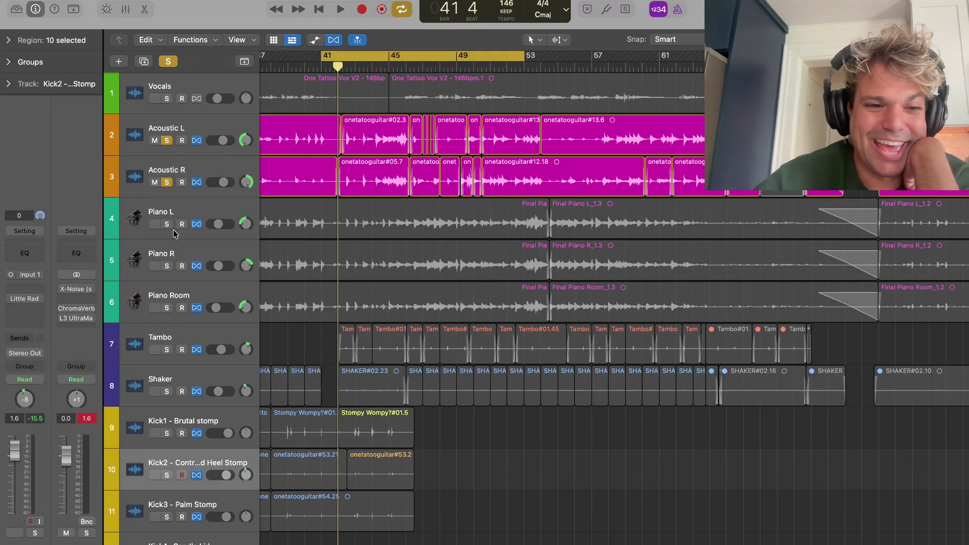
drag(170, 228, 171, 307)
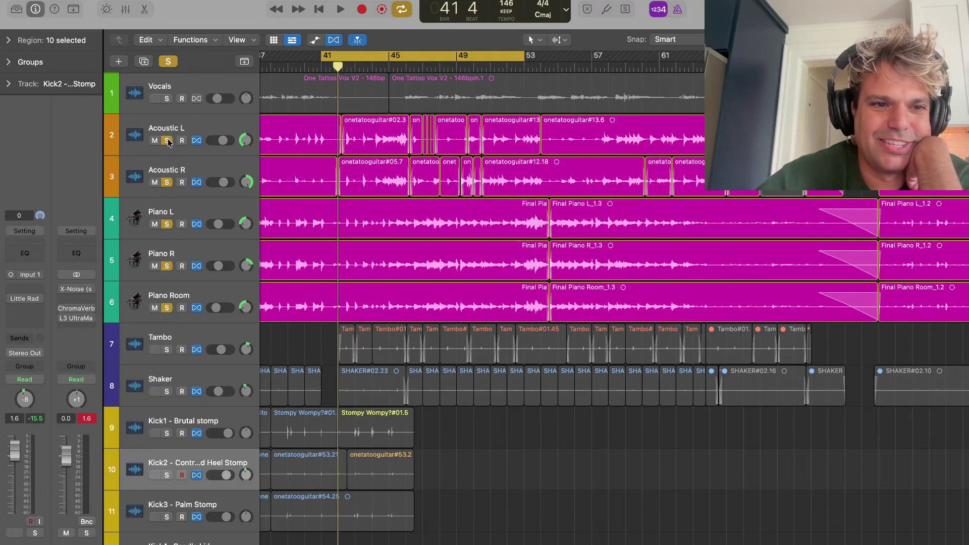
drag(168, 142, 165, 174)
key(space)
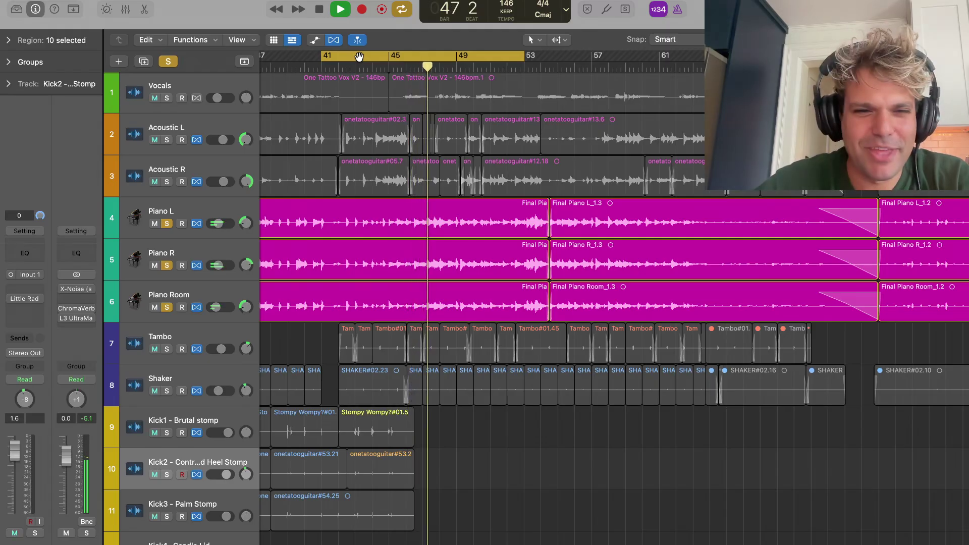
key(space)
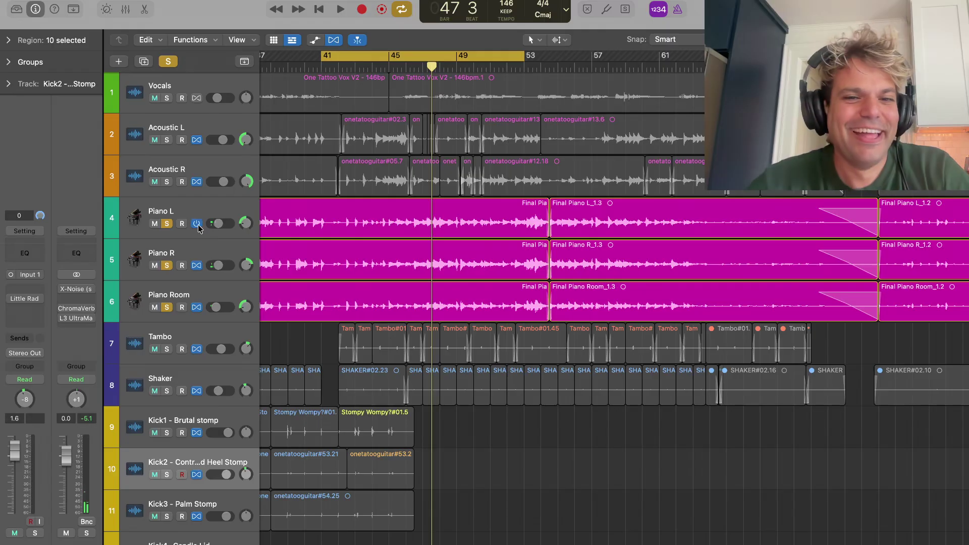
Add Acoustic L and Acoustic R to the soloed pianos, play them together, and set the cycle range to bars 45 to 53
drag(166, 141, 166, 181)
key(space)
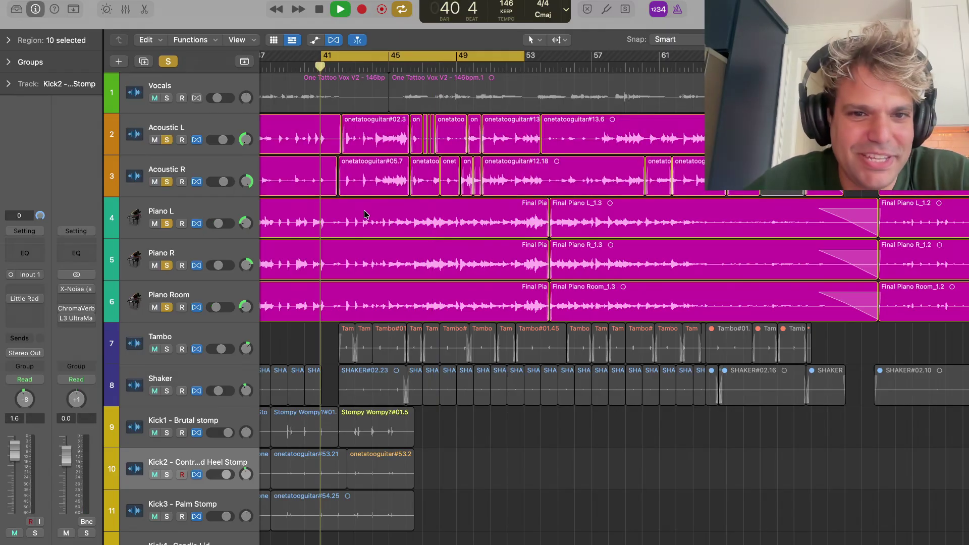
click(367, 68)
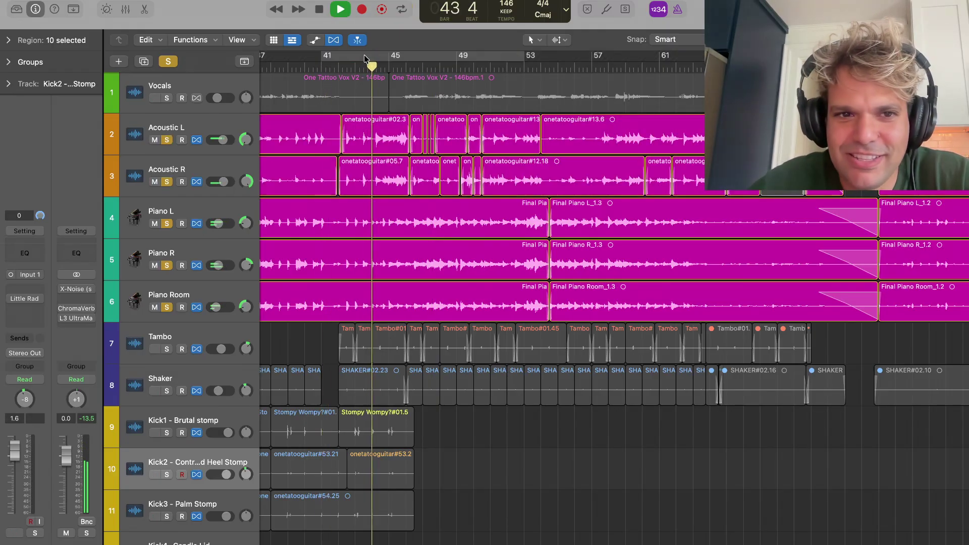
drag(356, 56, 518, 57)
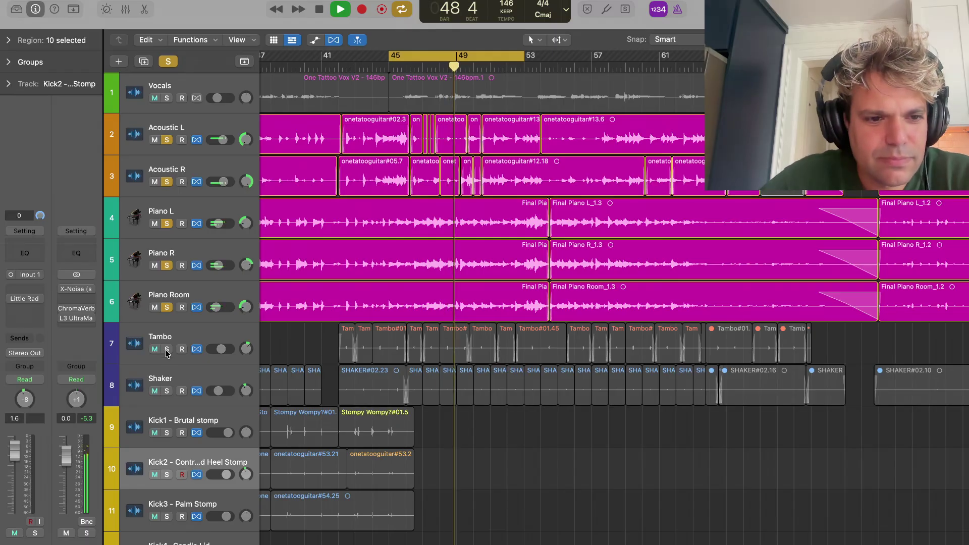
Add Tambo, Shaker and Organ to the playing solo and look over the backing vocal and electric guitar tracks below
drag(167, 350, 167, 391)
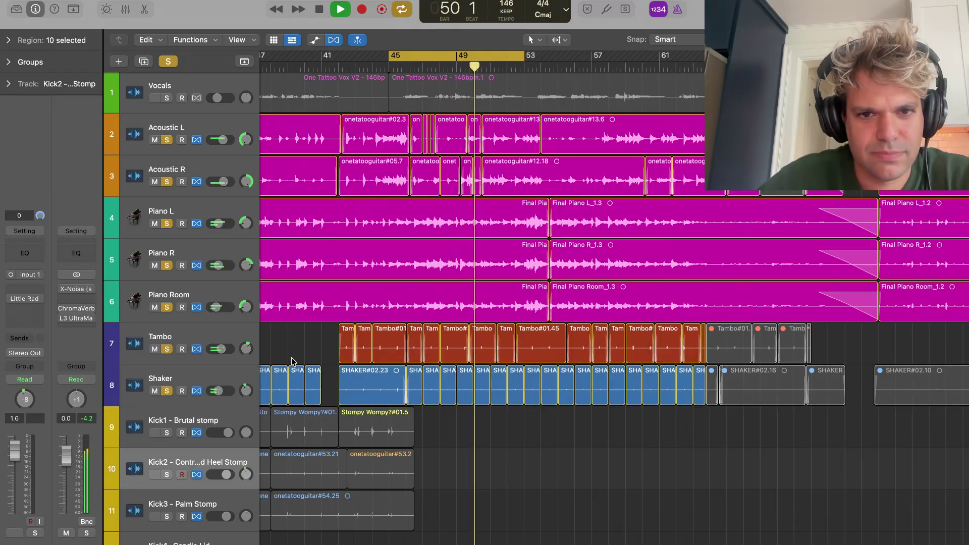
scroll(380, 355, down, 15)
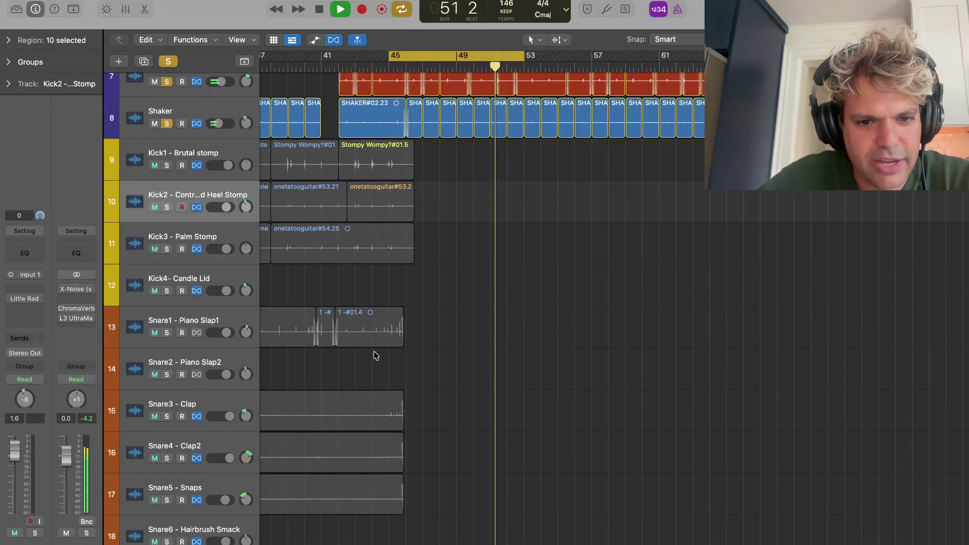
scroll(376, 355, down, 2)
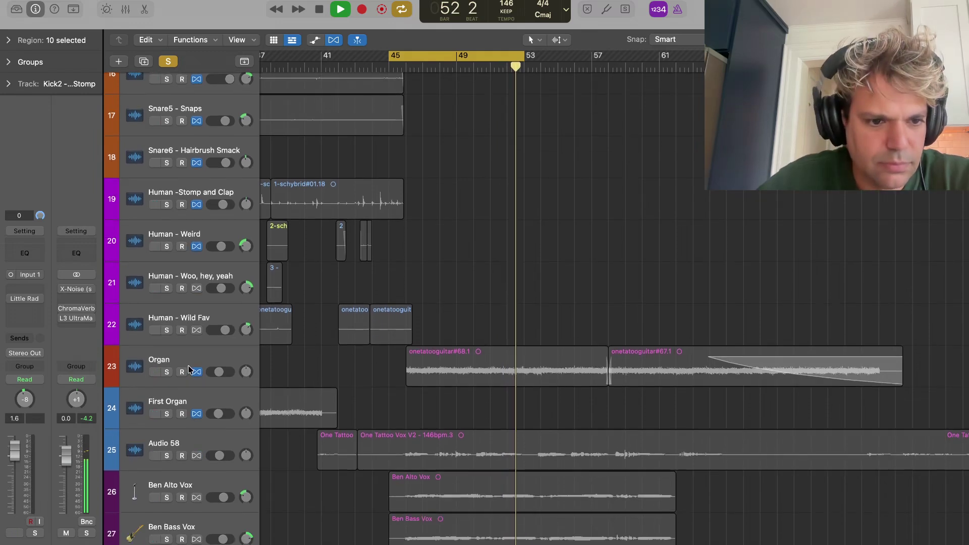
click(167, 372)
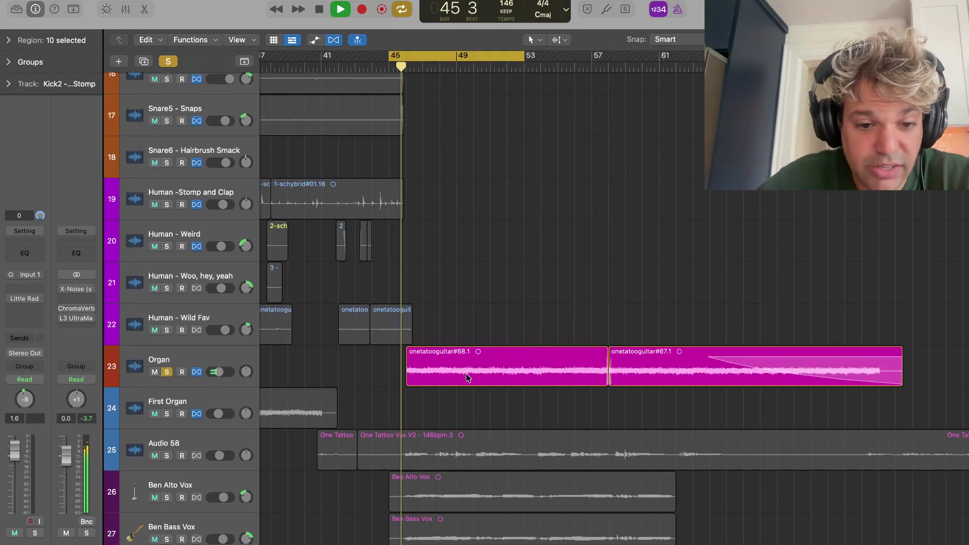
scroll(468, 376, down, 3)
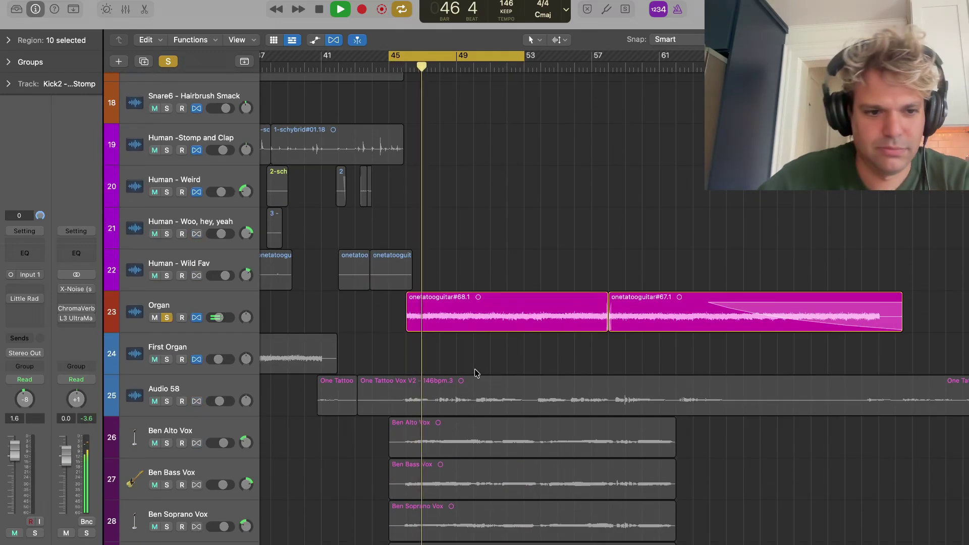
scroll(469, 374, down, 2)
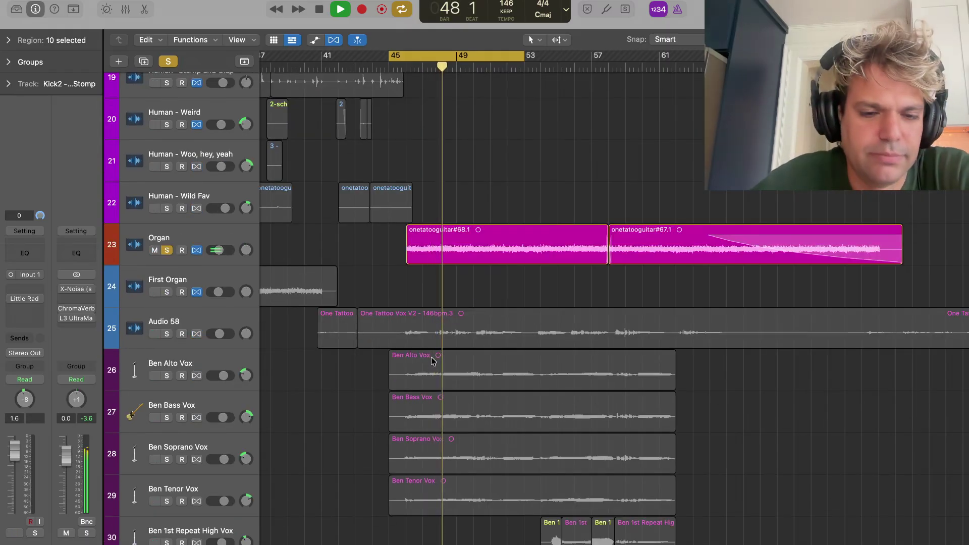
scroll(434, 357, down, 5)
scroll(446, 358, down, 6)
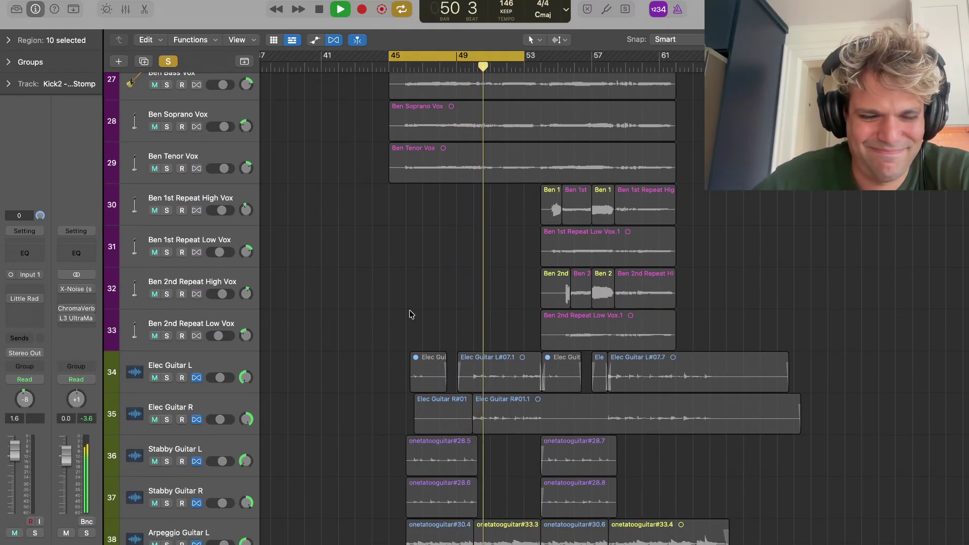
Unsolo Acoustic L, Acoustic R, Tambo and Shaker so only the three pianos and Organ keep playing
scroll(411, 314, up, 20)
click(167, 141)
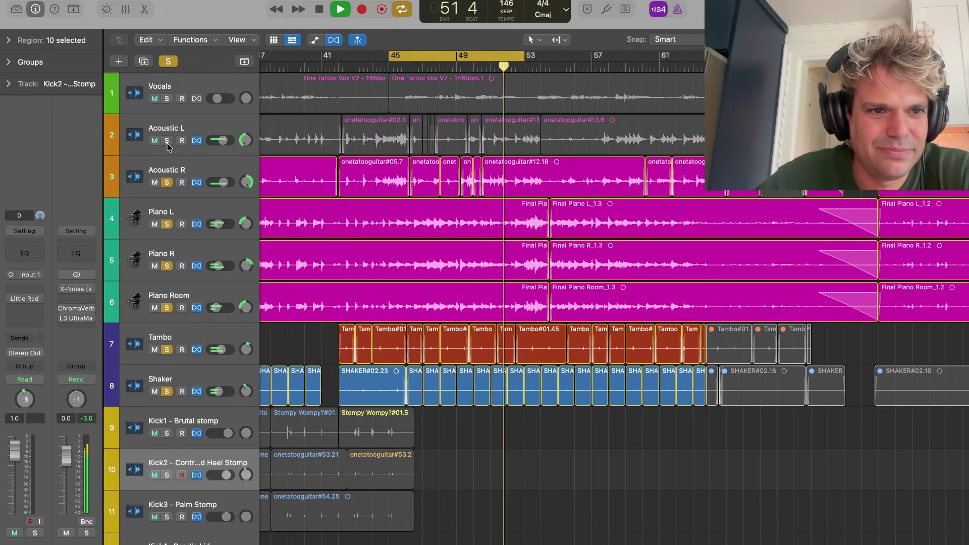
click(166, 183)
drag(166, 349, 166, 392)
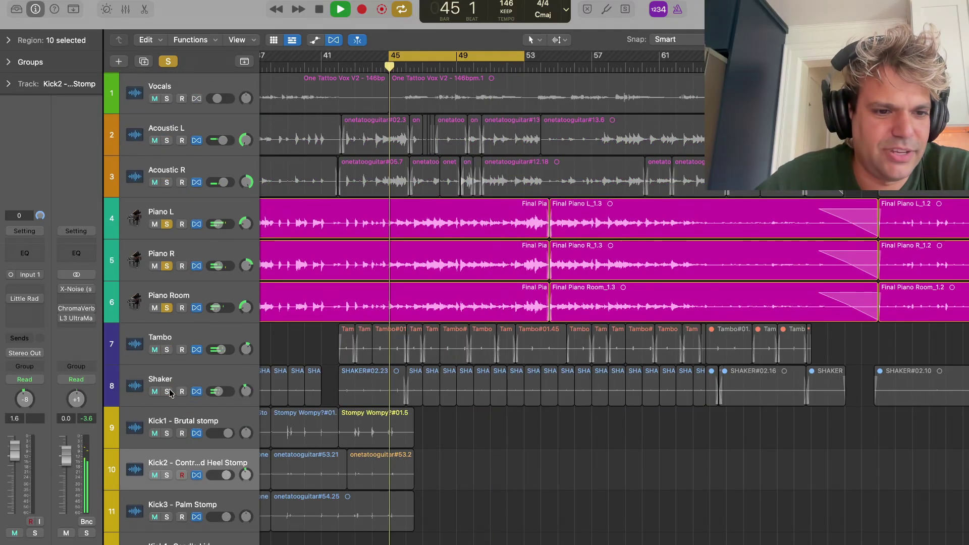
scroll(190, 382, down, 5)
scroll(191, 382, down, 10)
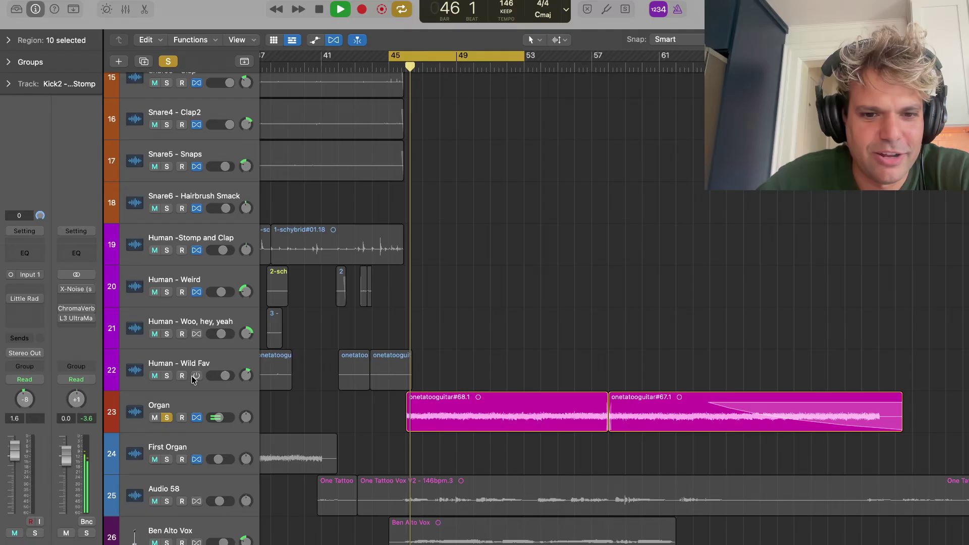
Unsolo Organ and solo Elec Guitar L and Elec Guitar R to hear the electric guitars alone
click(168, 384)
scroll(223, 347, down, 11)
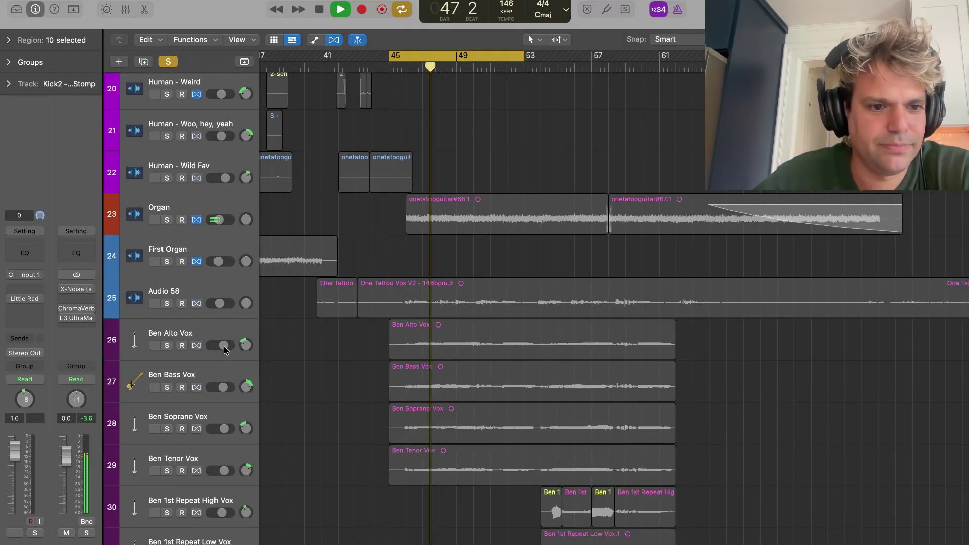
scroll(225, 351, down, 5)
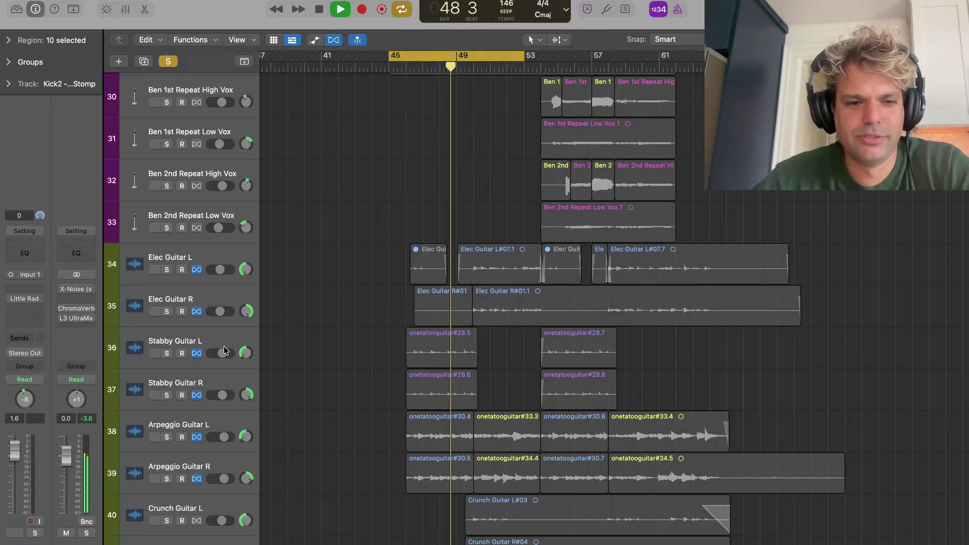
scroll(241, 338, down, 1)
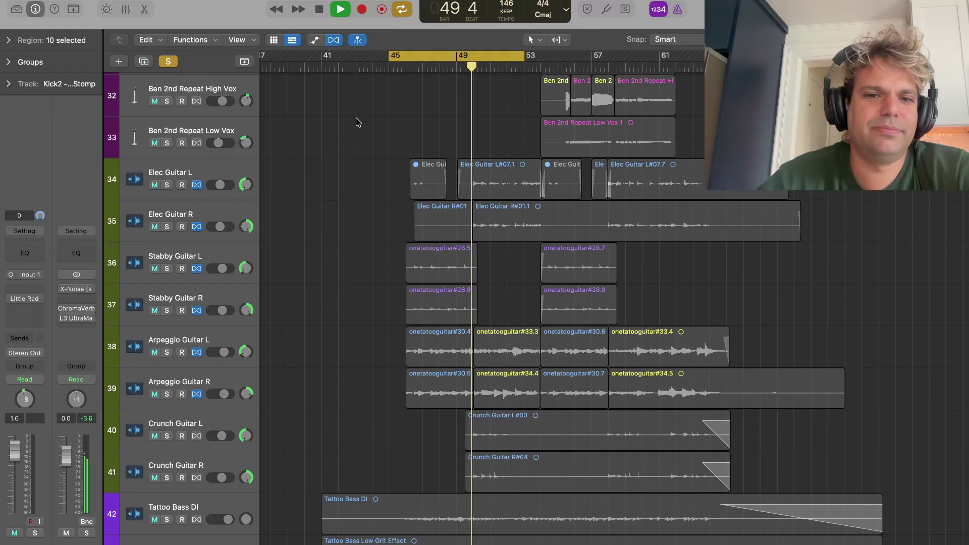
click(168, 185)
drag(170, 185, 167, 227)
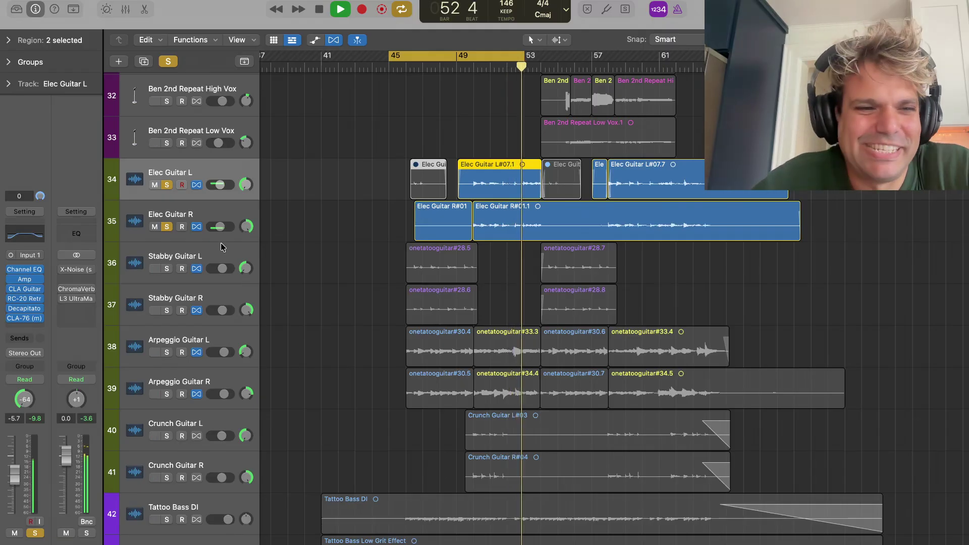
Add Stabby Guitar L and Stabby Guitar R to the soloed electric guitars, listen, and stop playback
drag(166, 269, 166, 296)
scroll(217, 322, down, 1)
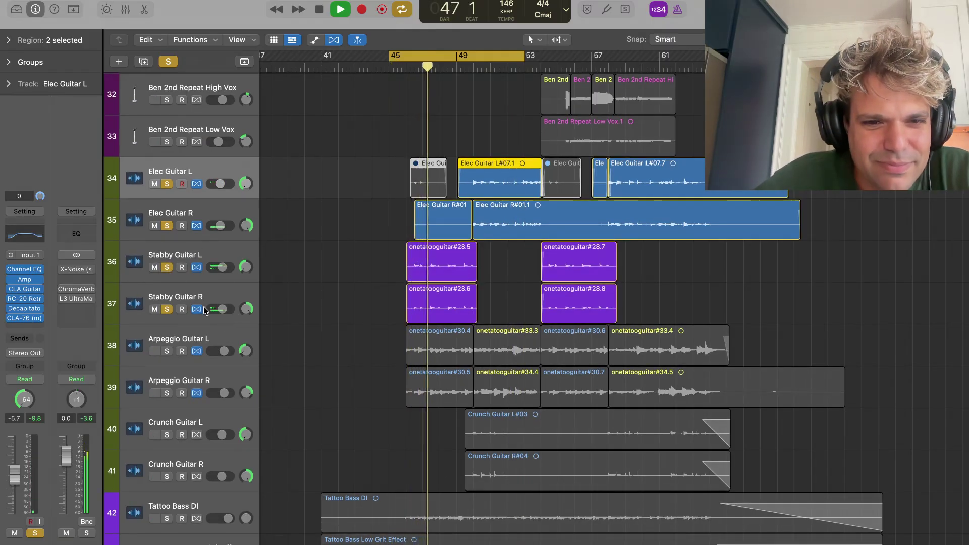
scroll(205, 310, down, 3)
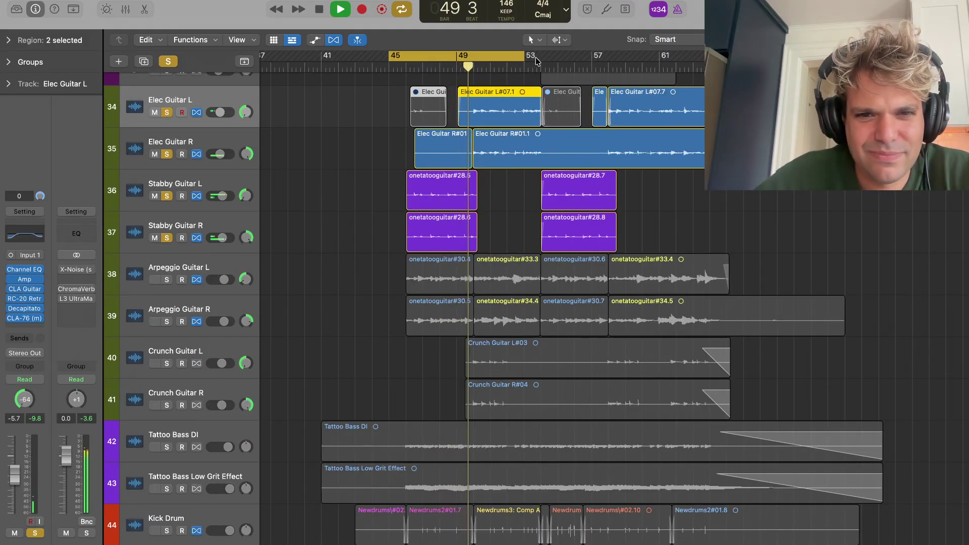
key(space)
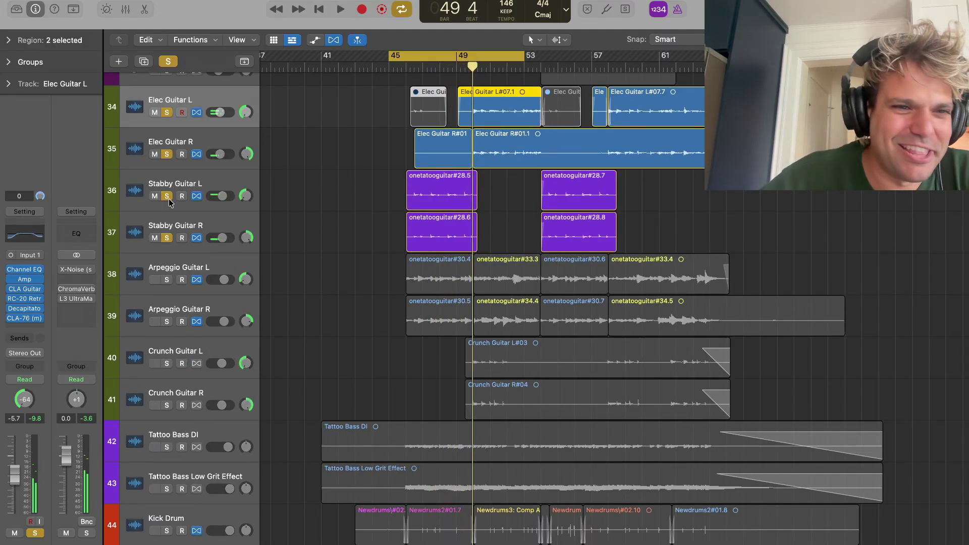
Solo only Arpeggio Guitar L and R, without the electric and stabby guitars, and loop them over bars 50 to 54
scroll(171, 187, up, 2)
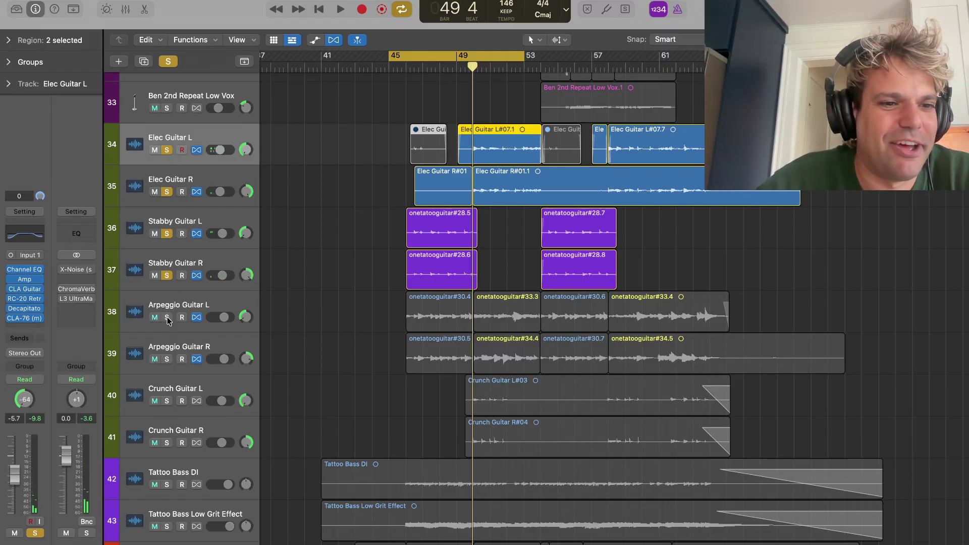
drag(168, 321, 173, 352)
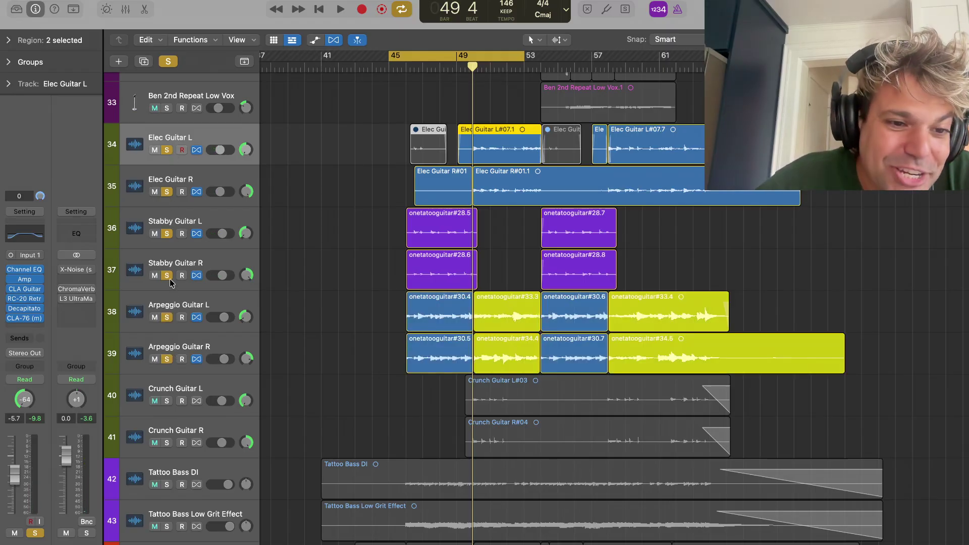
drag(168, 276, 167, 149)
key(space)
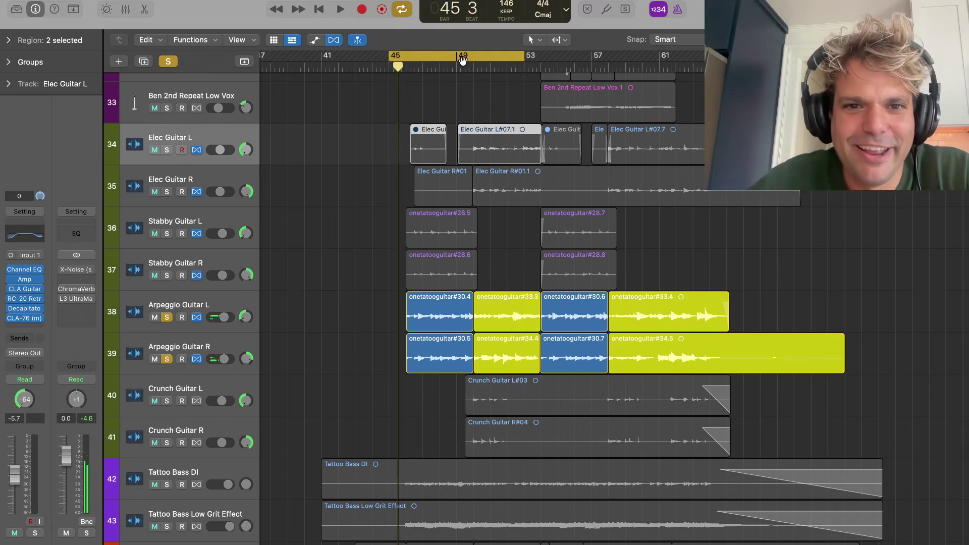
drag(473, 58, 541, 59)
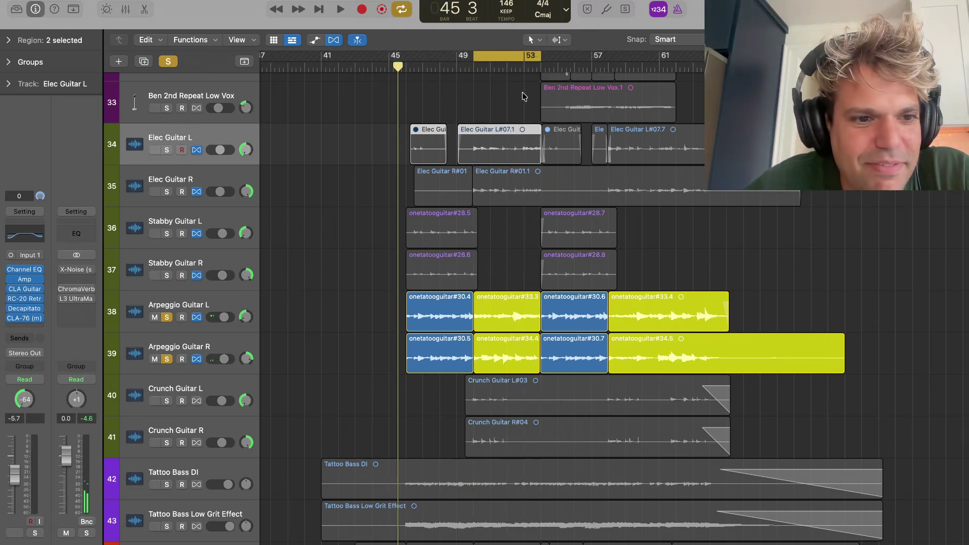
key(space)
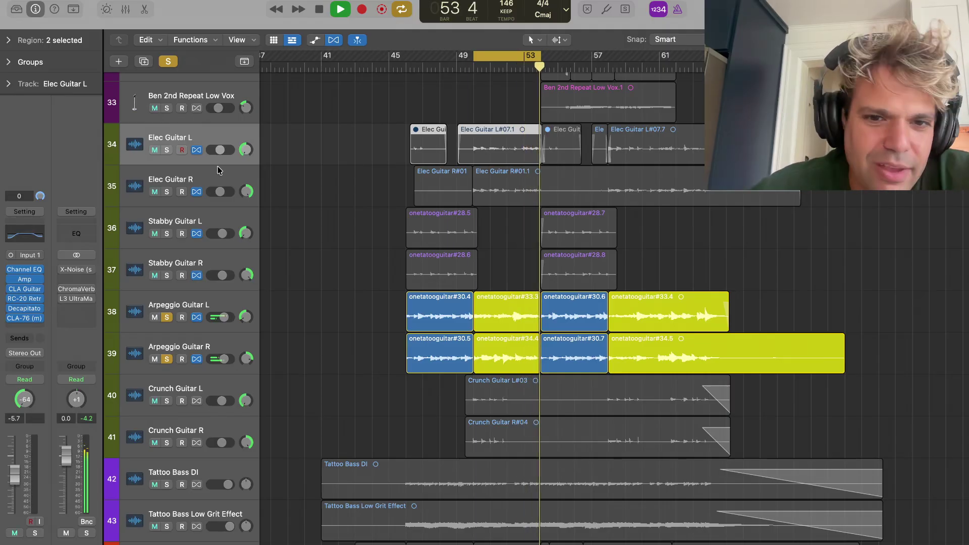
Add Elec Guitar L and R and Crunch Guitar L and R to the looping arpeggio guitars
click(166, 150)
click(167, 192)
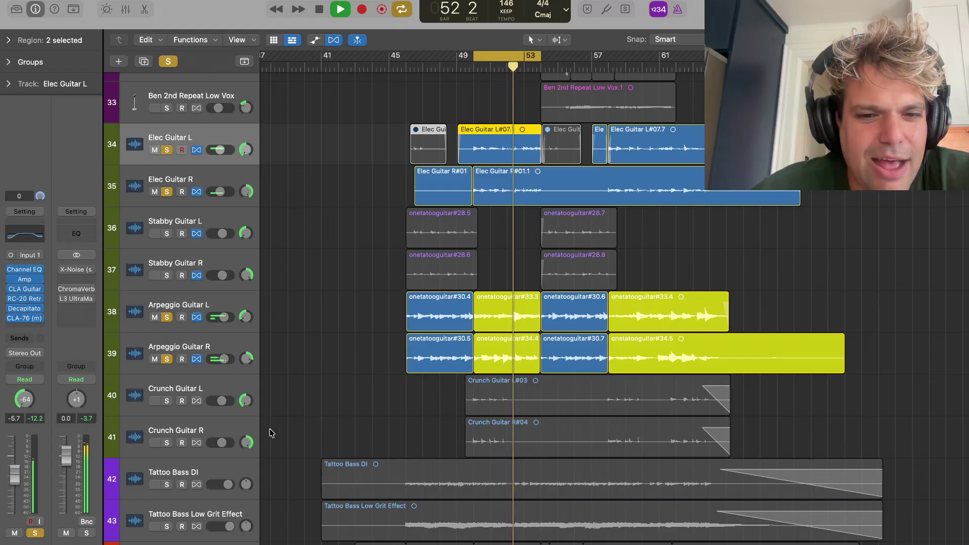
click(166, 400)
click(166, 442)
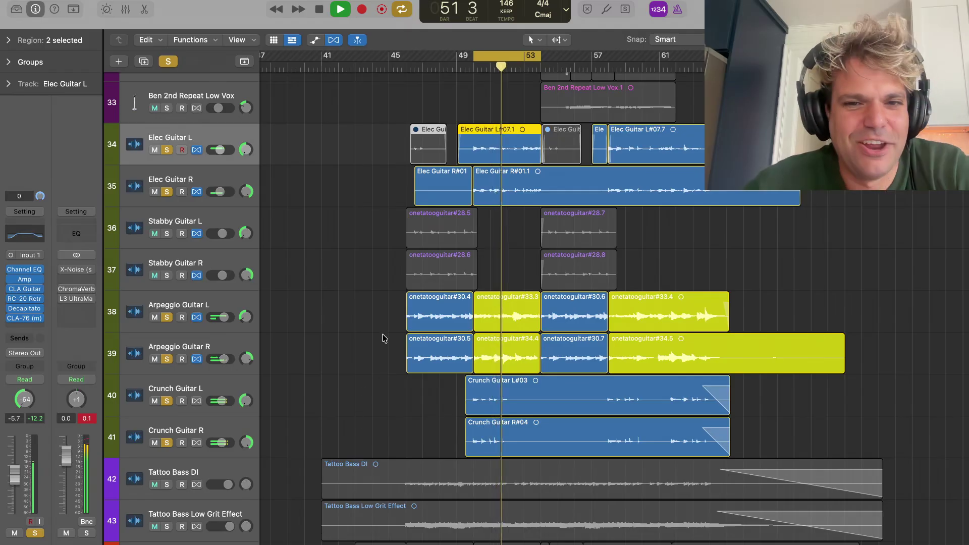
Unsolo all the electric, arpeggio and crunch guitar tracks while playback continues
scroll(373, 285, up, 5)
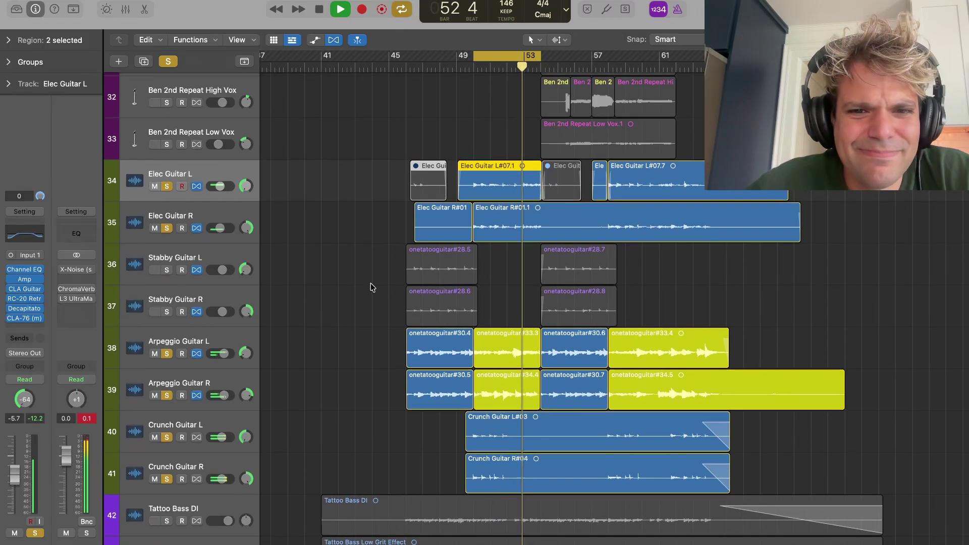
scroll(314, 293, down, 2)
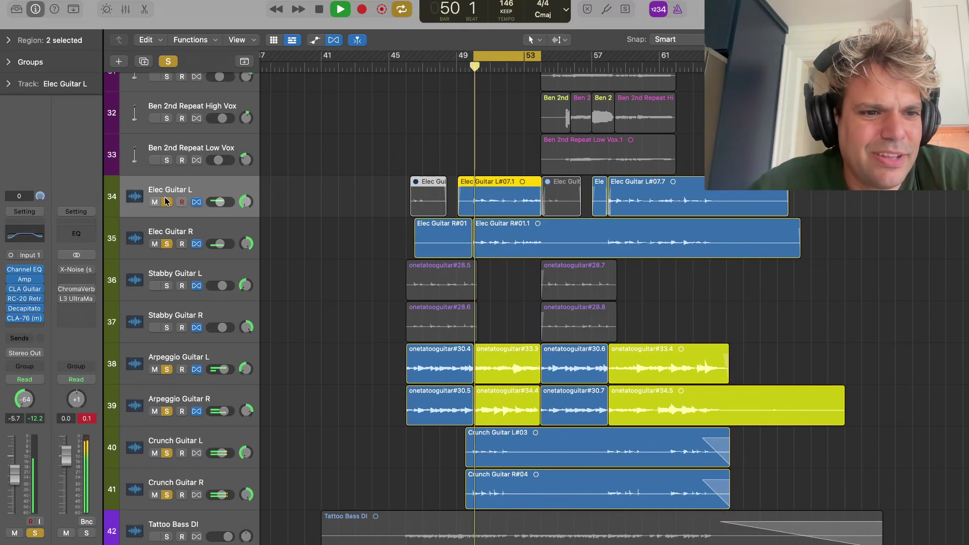
drag(167, 202, 182, 492)
Solo the Kick Drum, Snare, OH L and OH R tracks below the bass
scroll(425, 384, down, 8)
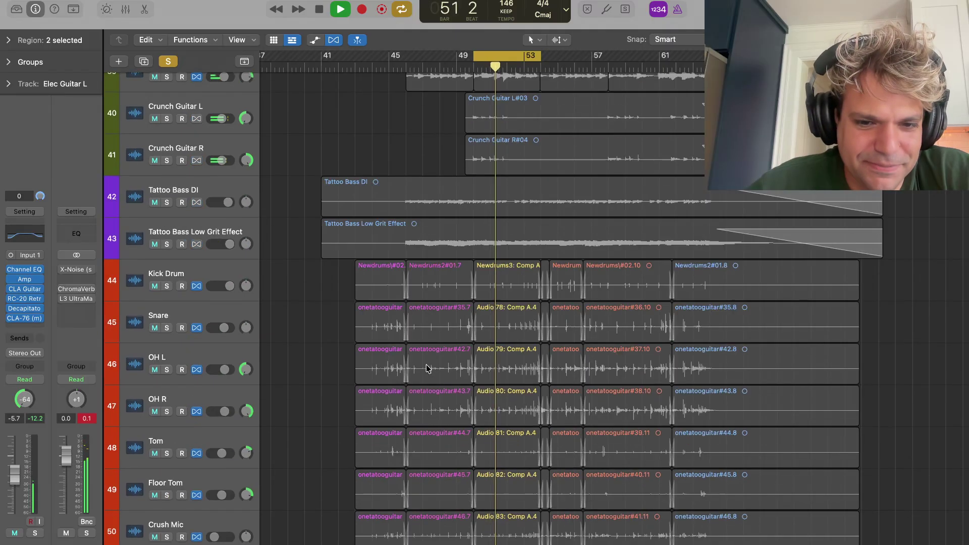
scroll(425, 359, up, 2)
scroll(430, 323, up, 2)
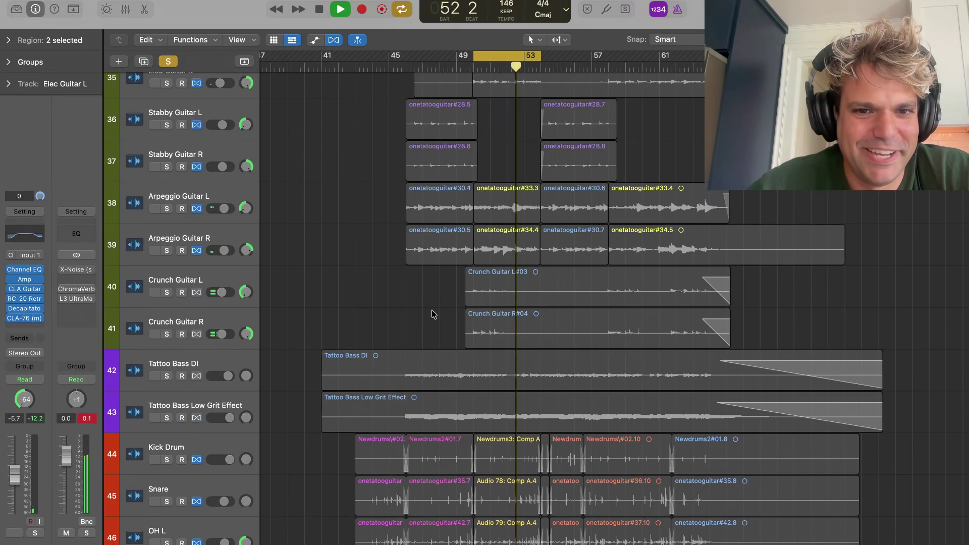
scroll(432, 313, down, 2)
scroll(433, 313, down, 1)
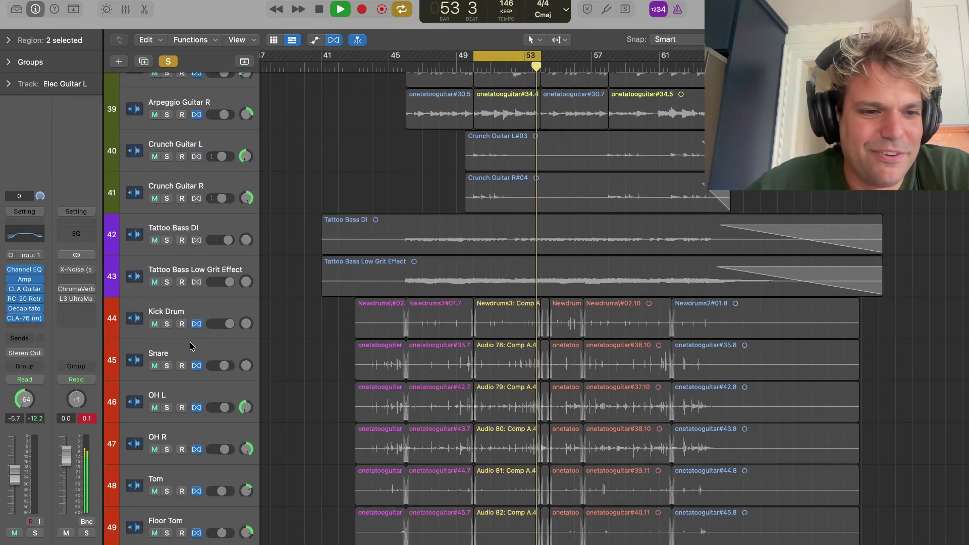
drag(167, 324, 169, 448)
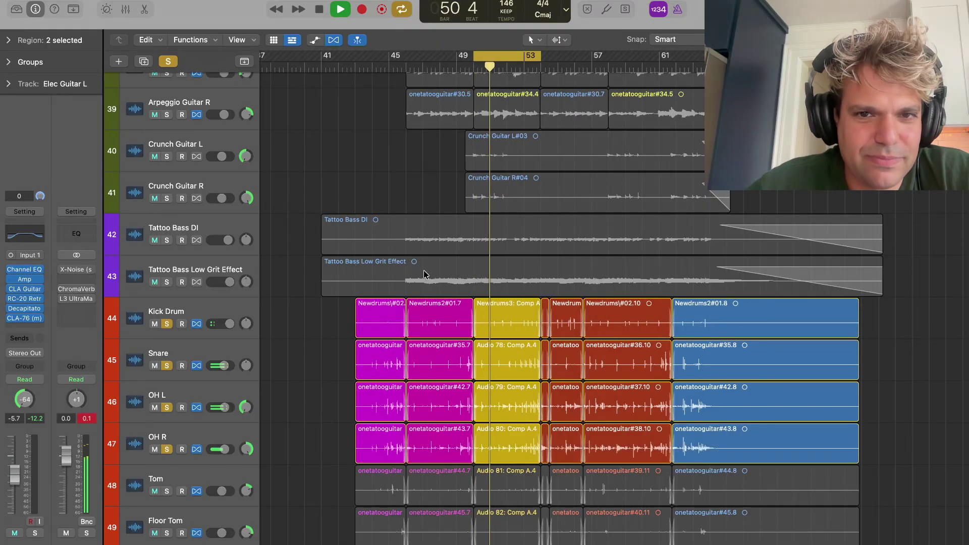
Set the cycle range to bars 43 to 50 and play the soloed drums from its start
key(space)
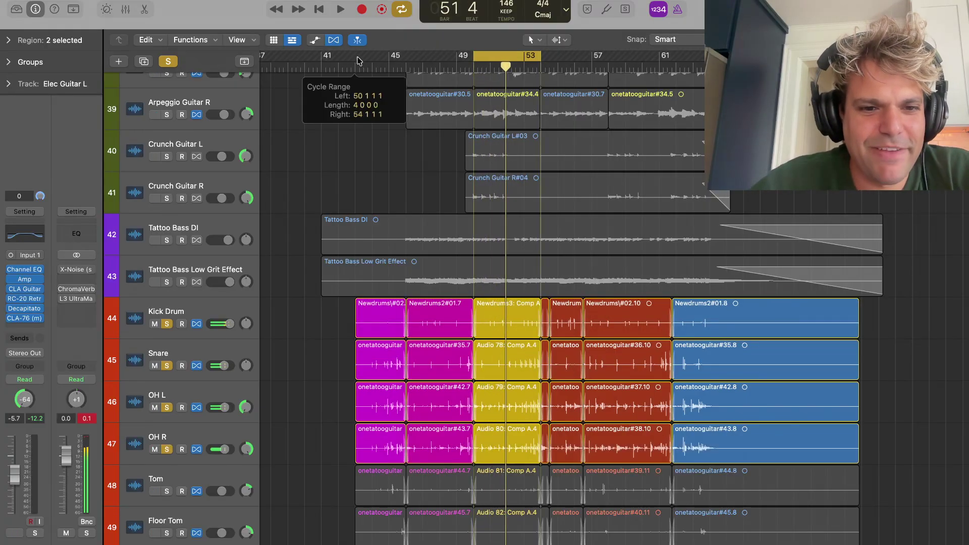
drag(356, 61, 473, 60)
key(space)
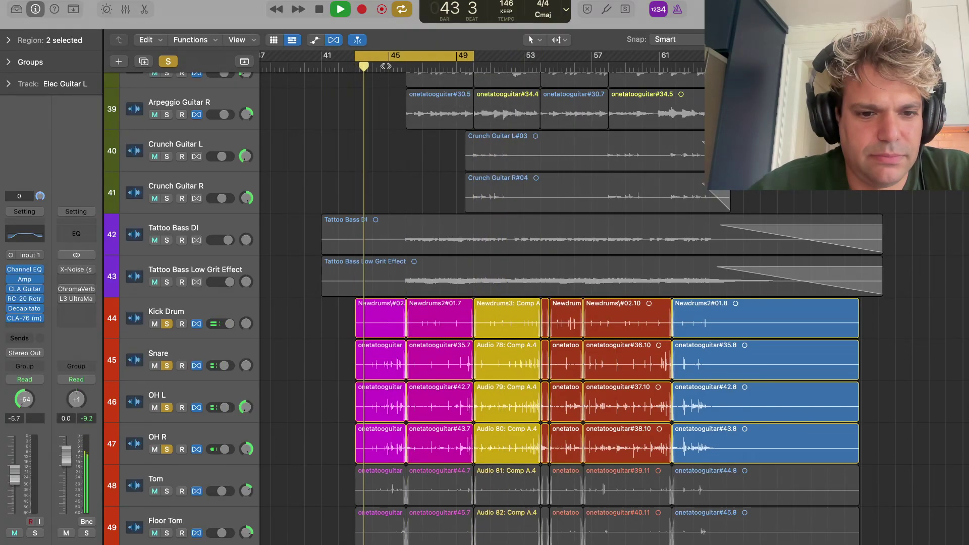
Add Tom, Floor Tom and Crush Mic to the playing drum solo, listen, and stop playback
scroll(402, 336, down, 2)
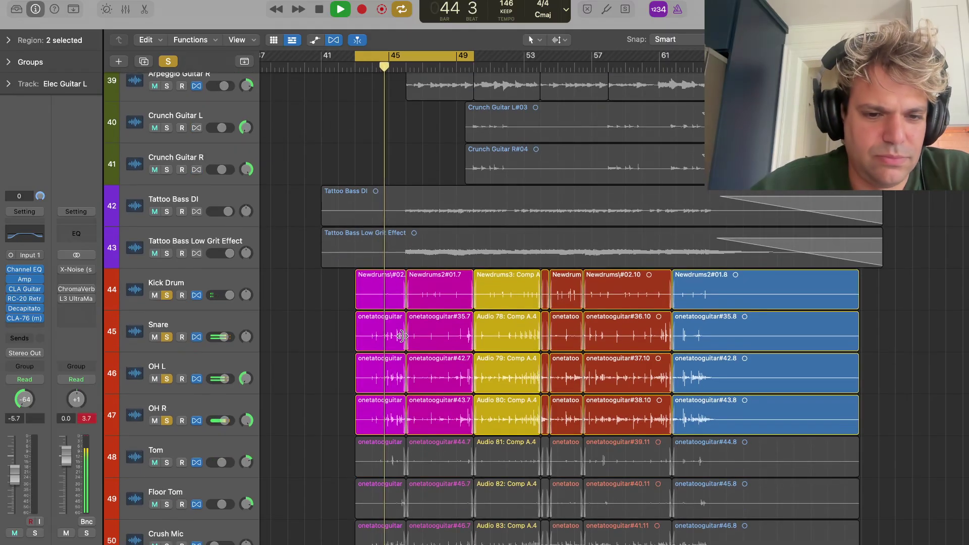
scroll(402, 353, down, 3)
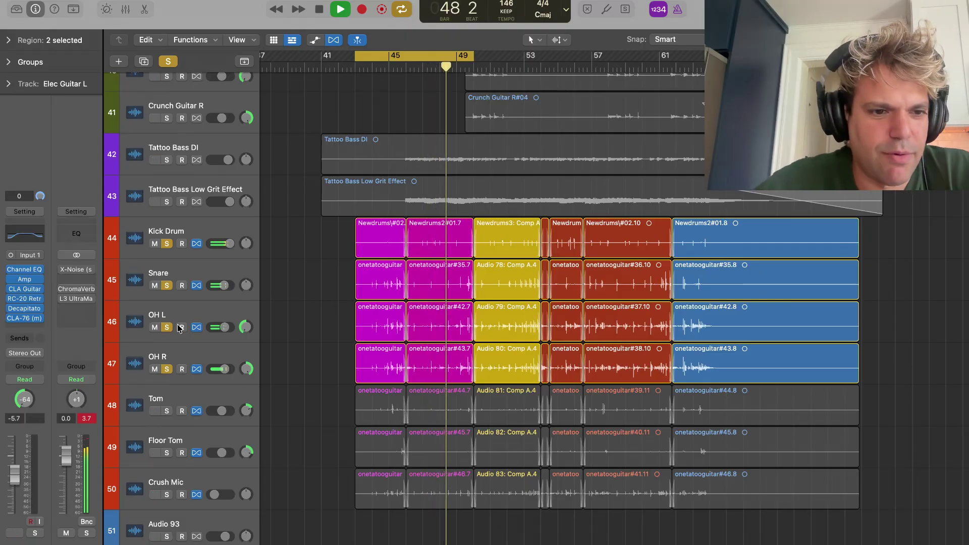
click(167, 412)
drag(169, 415, 168, 488)
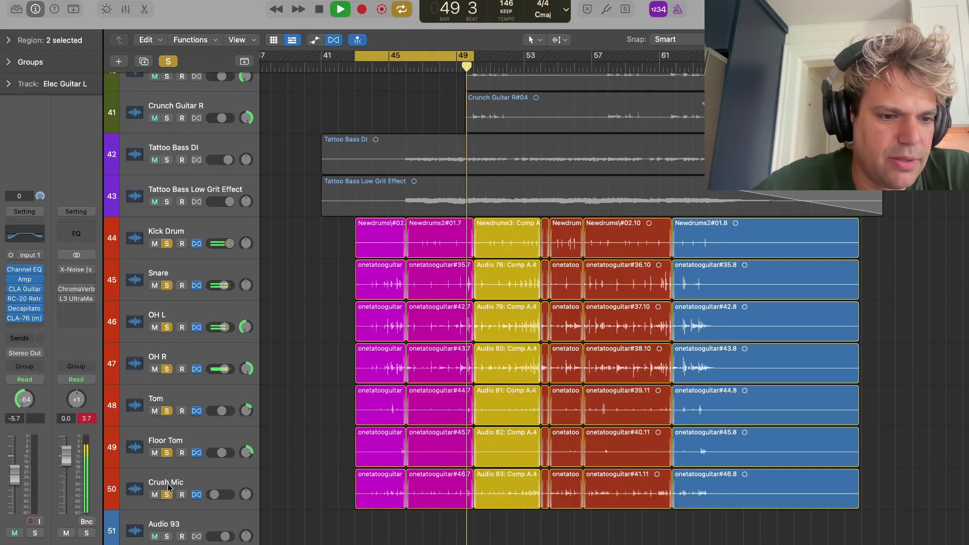
key(space)
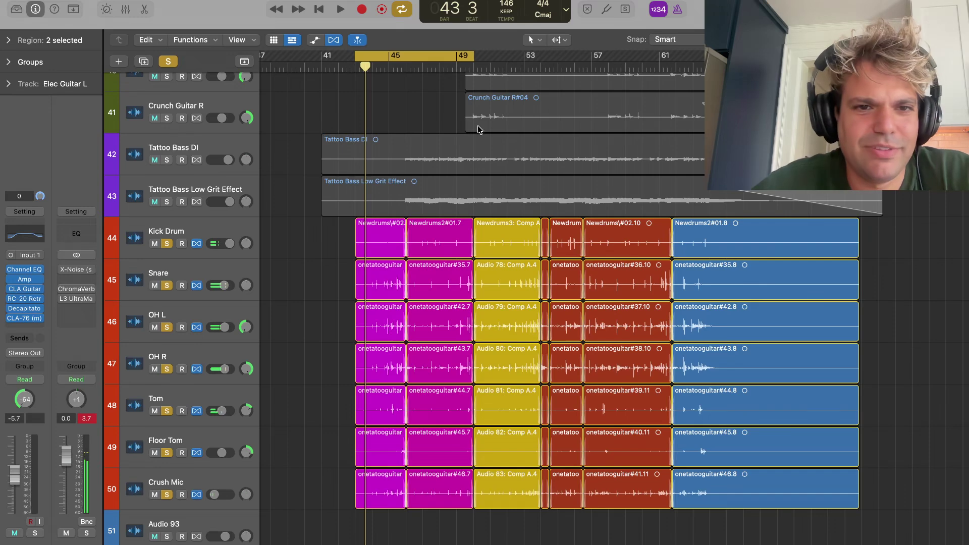
Solo only Crush Mic, without the other drum tracks, and play it from bar 45
click(394, 65)
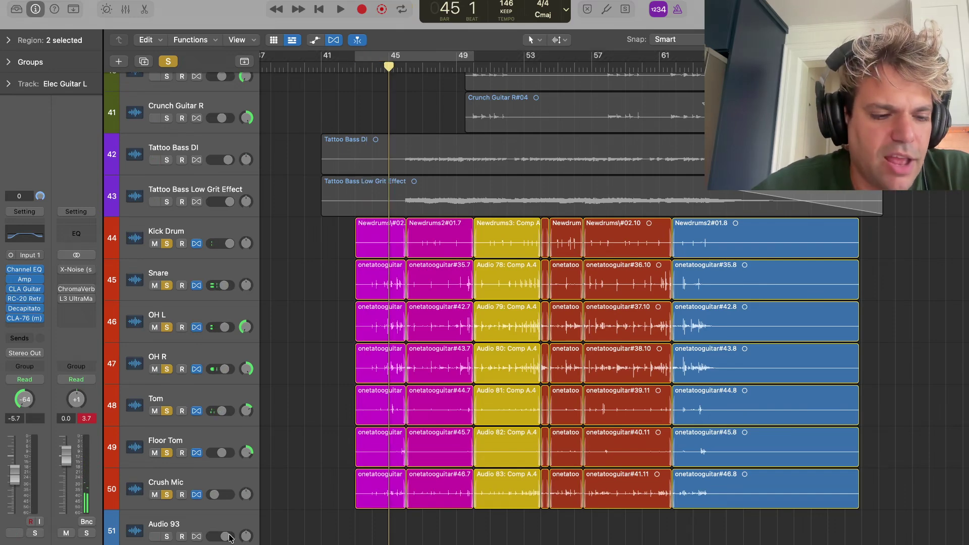
click(222, 486)
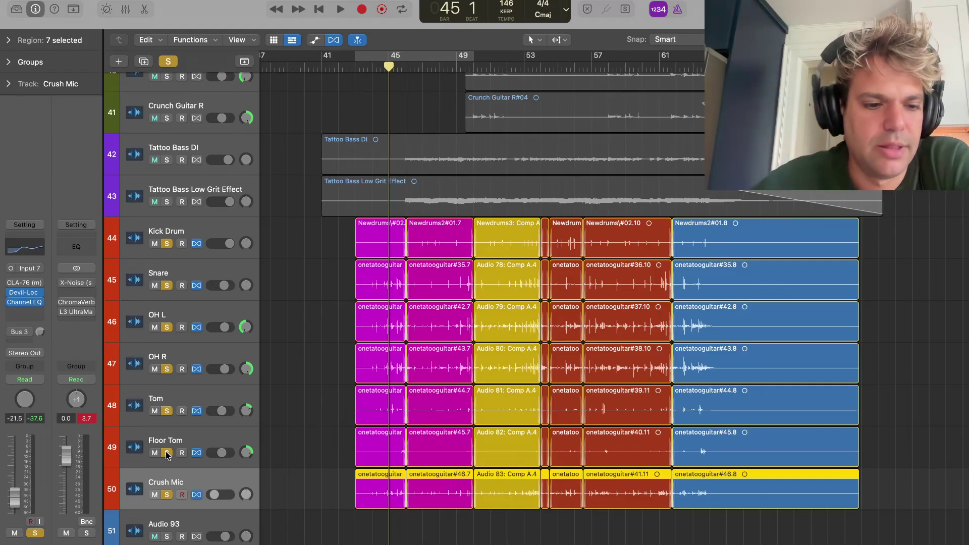
drag(167, 454, 165, 247)
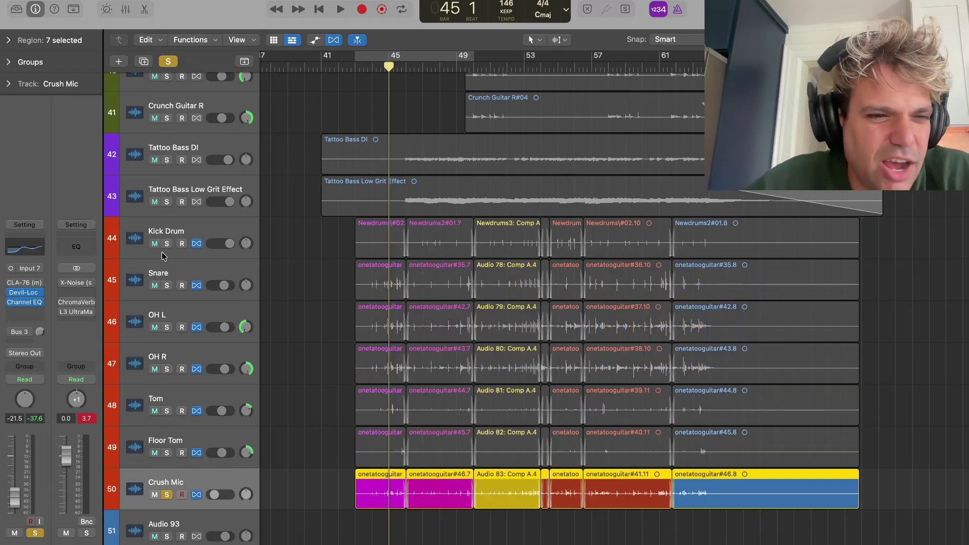
key(space)
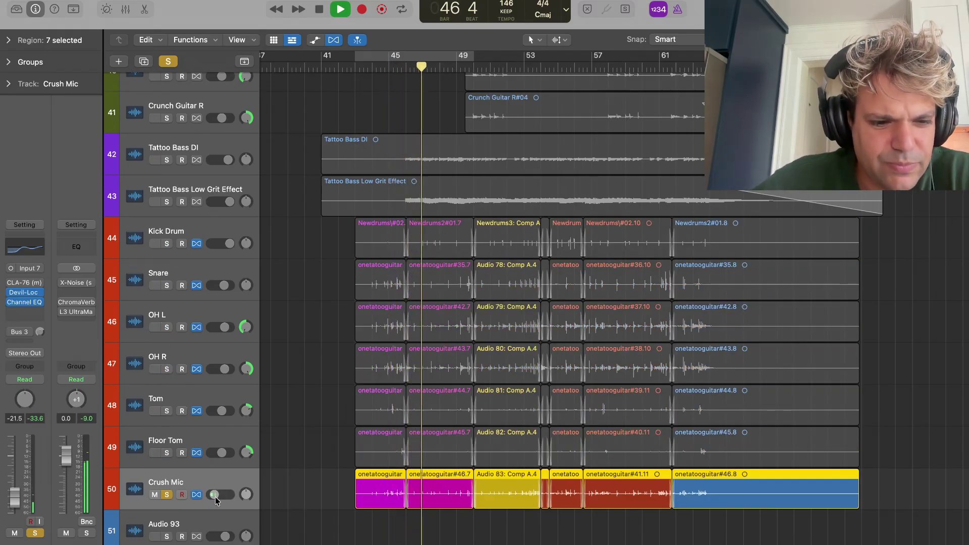
Raise the Crush Mic volume to 6.0 dB and add the Kick Drum through Floor Tom tracks back to the solo
drag(214, 495, 232, 494)
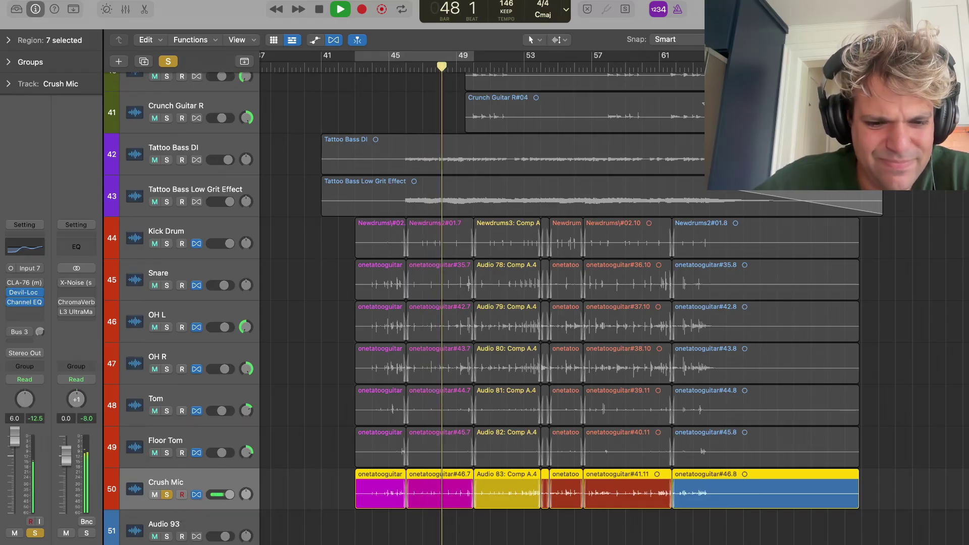
scroll(348, 500, left, 3)
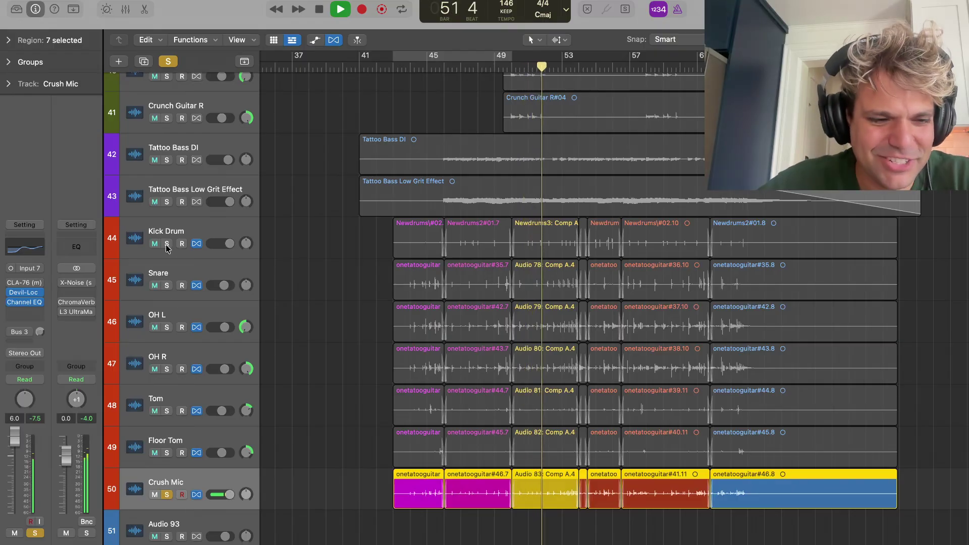
drag(168, 244, 186, 439)
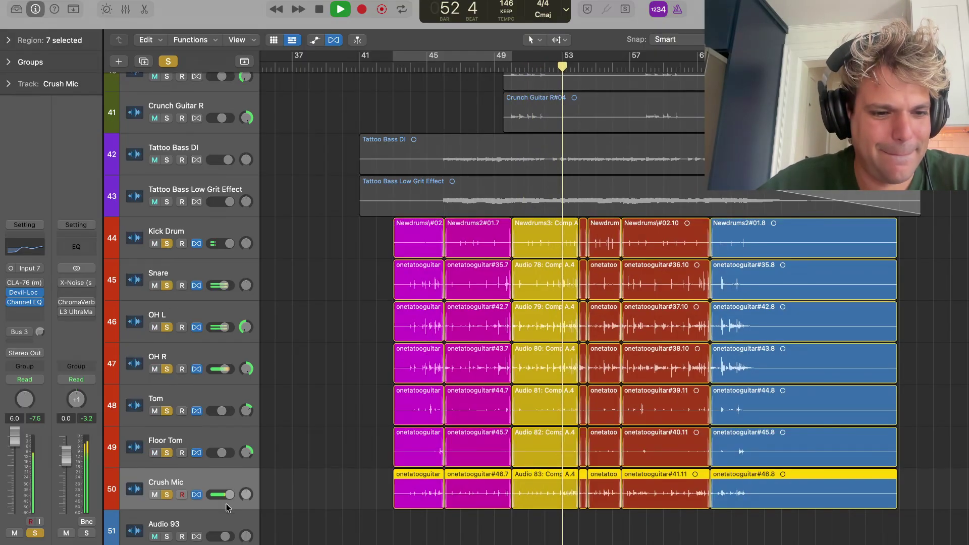
Lower the Crush Mic volume to -13.0 dB within the full drum mix and return the playhead to around bar 43
drag(229, 495, 213, 495)
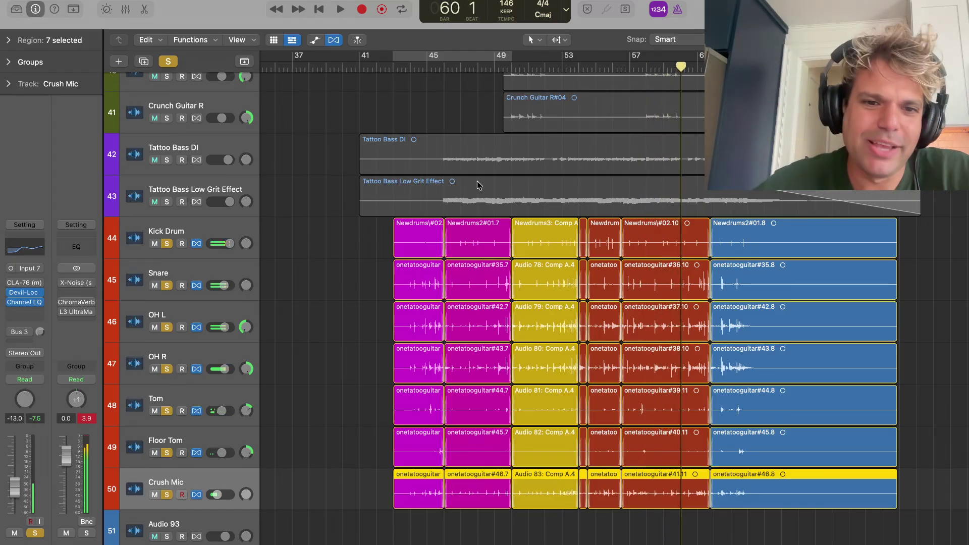
click(388, 72)
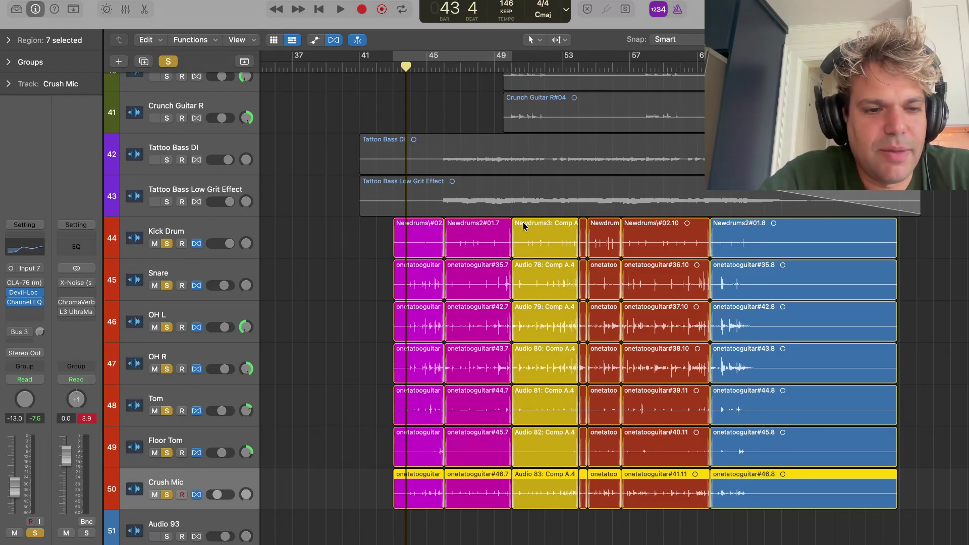
Play the full drum mix, stop playback, and clear the solo from the Kick Drum through Crush Mic tracks
key(space)
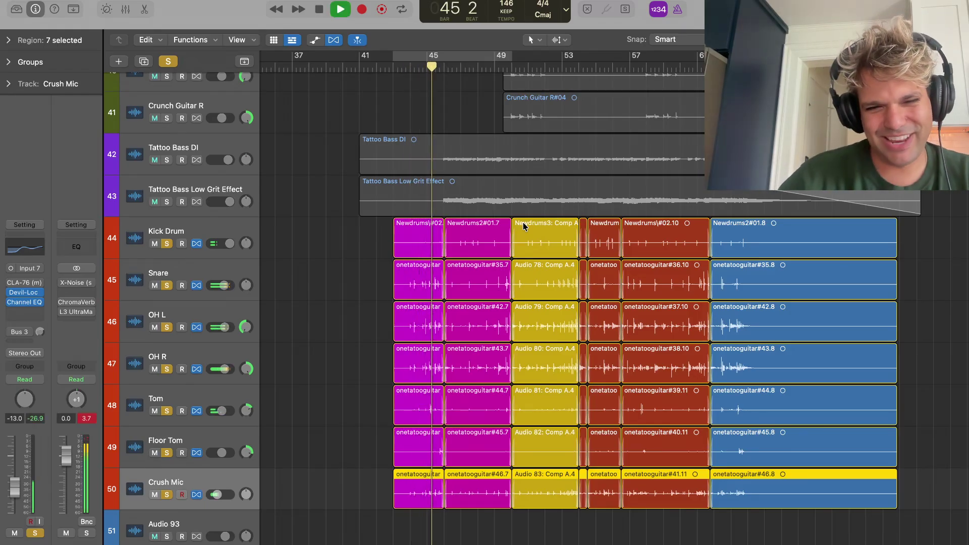
key(space)
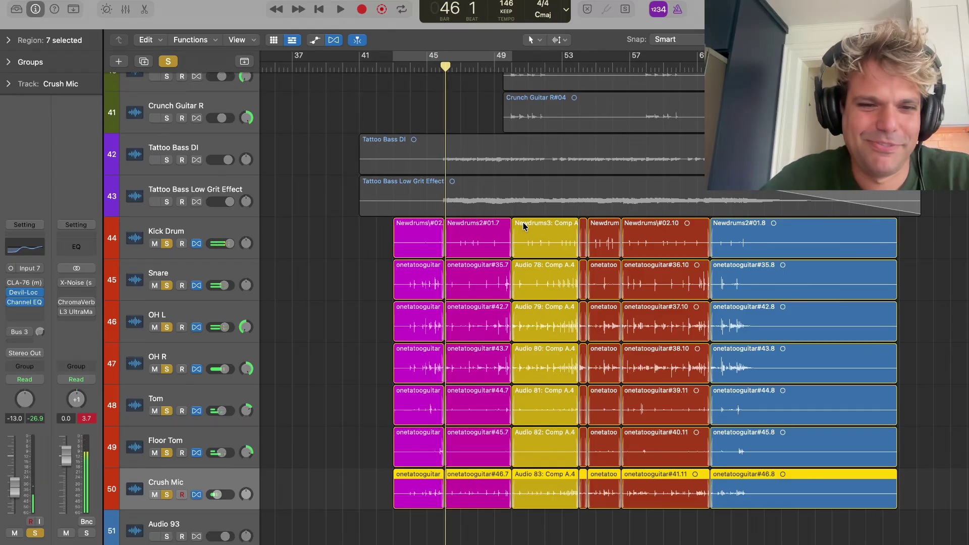
scroll(320, 274, down, 3)
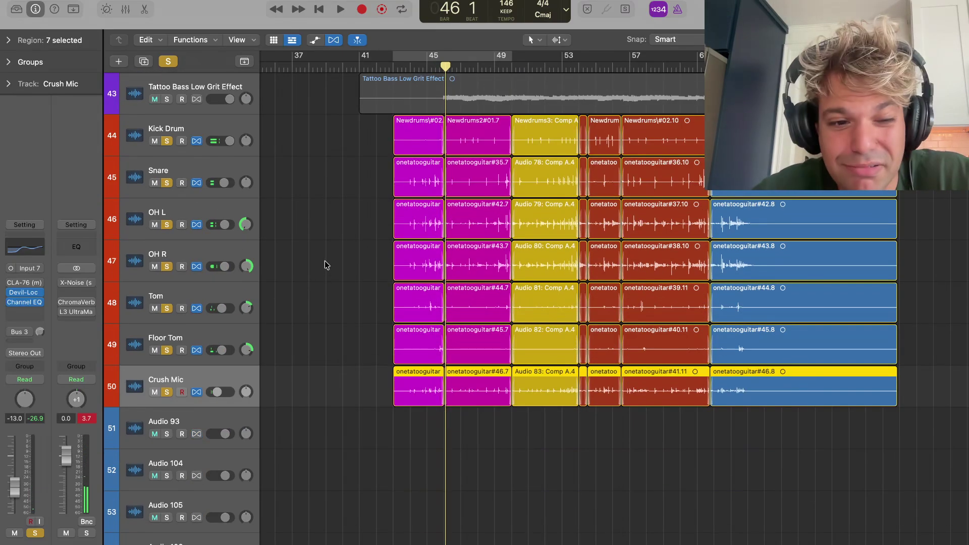
drag(330, 182, 366, 412)
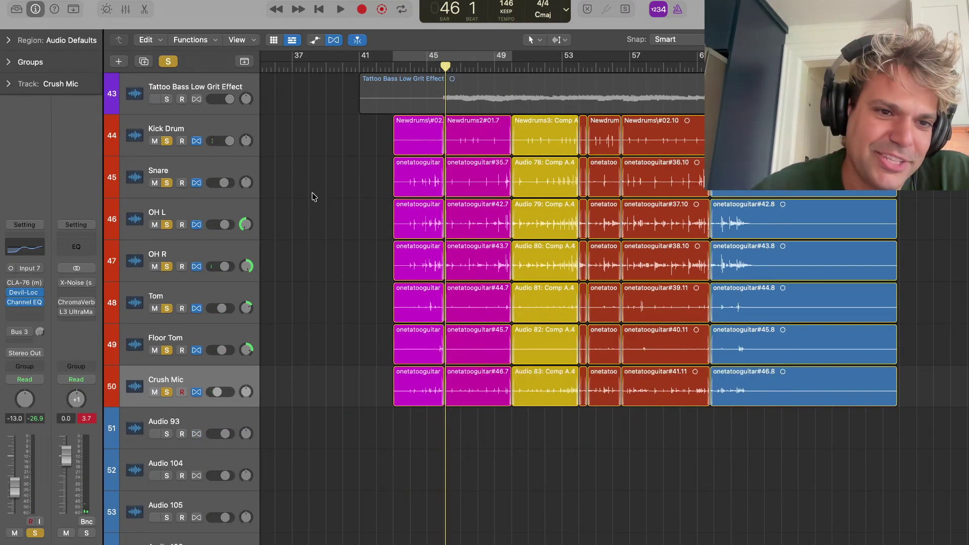
drag(297, 152, 319, 347)
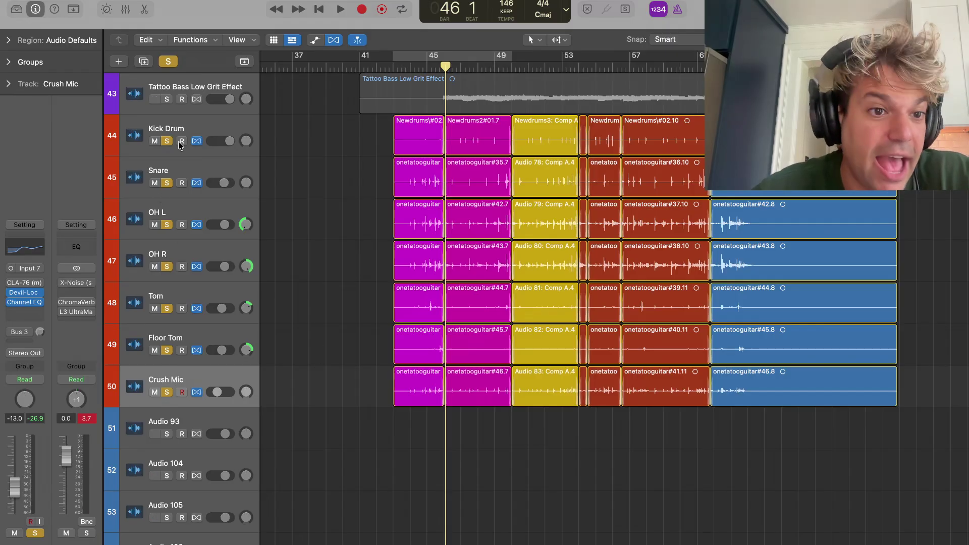
drag(169, 145, 167, 392)
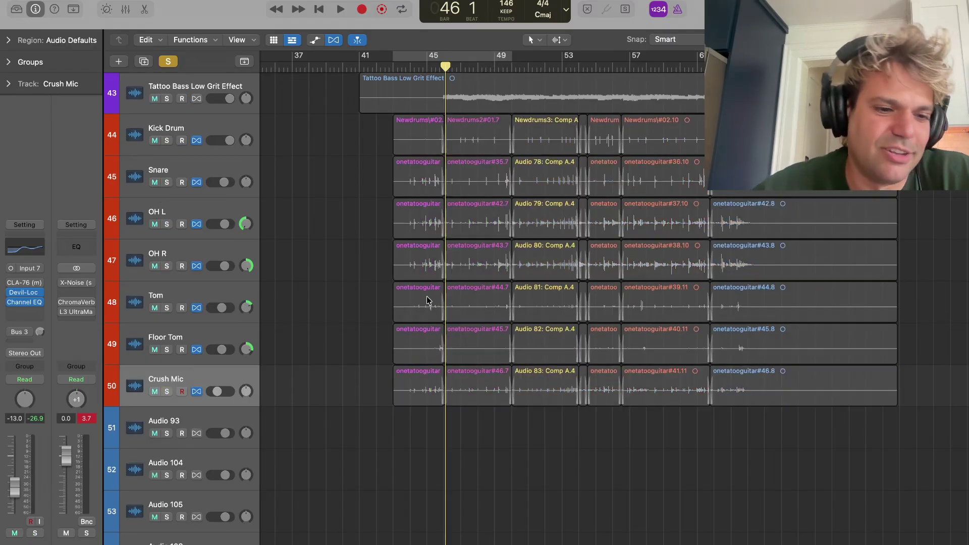
Set a cycle range from bar 45 to about bar 55, where the layered vocal tracks begin
scroll(371, 307, down, 5)
scroll(371, 307, down, 3)
scroll(371, 307, up, 10)
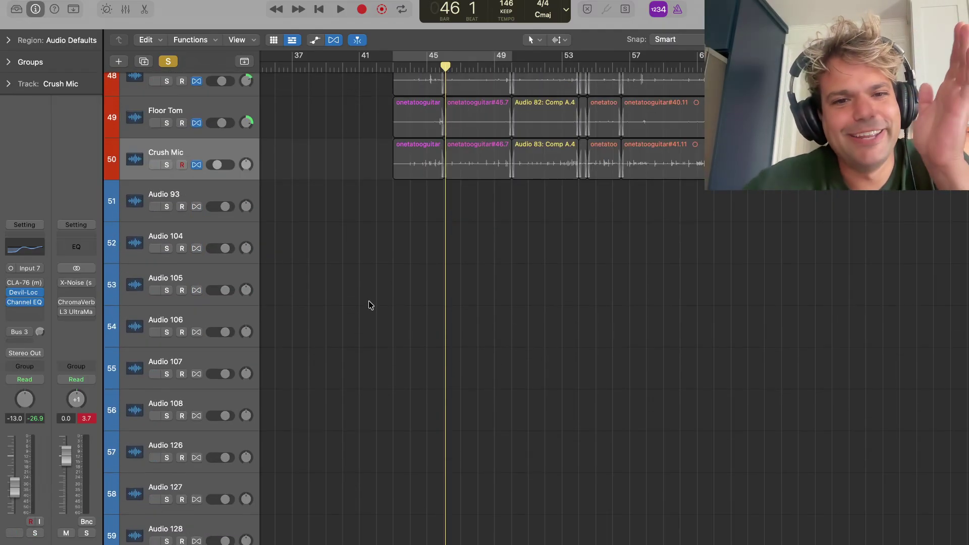
scroll(369, 309, up, 15)
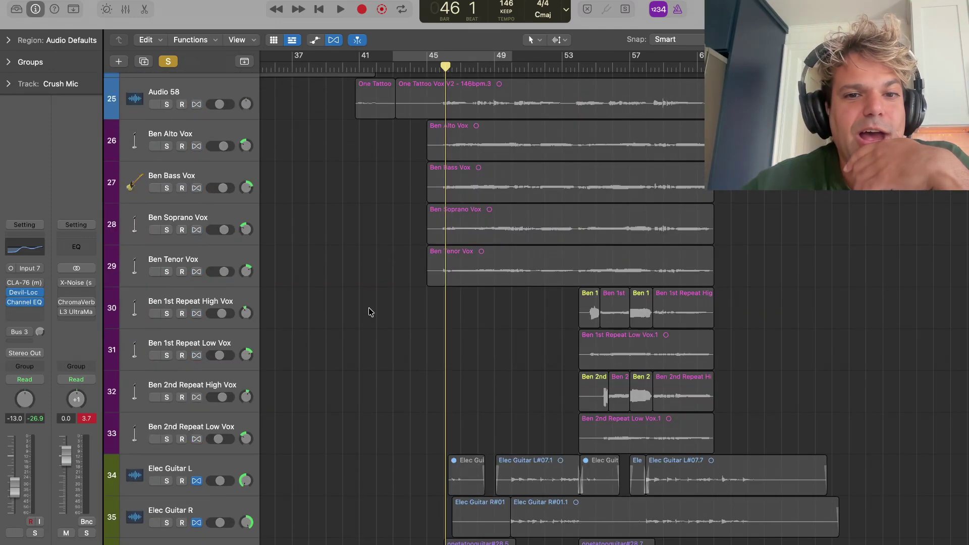
scroll(371, 313, up, 1)
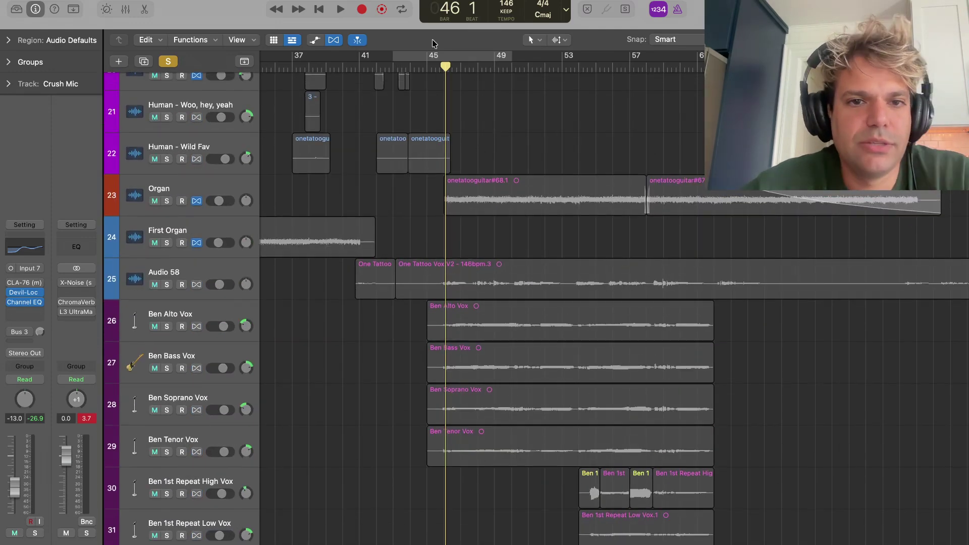
drag(425, 60, 593, 55)
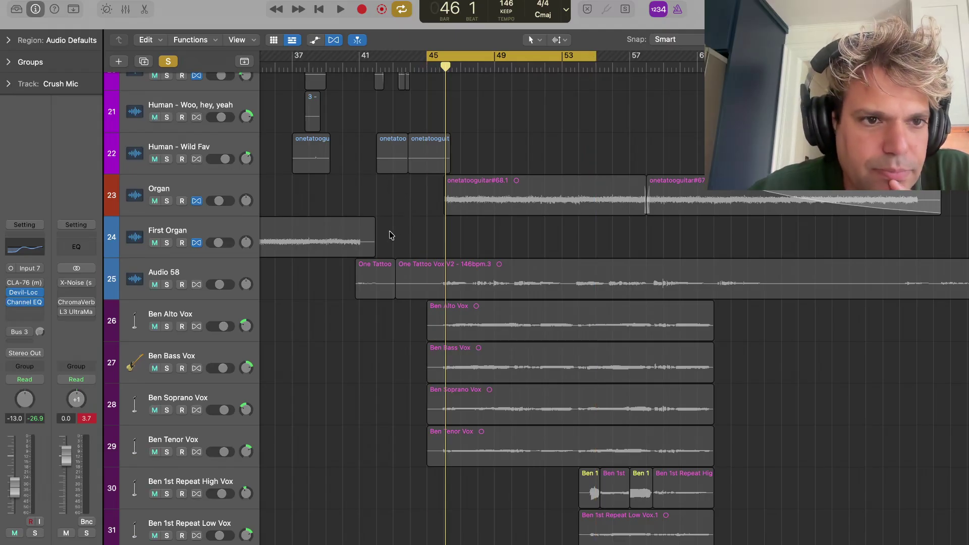
Solo the Alto through Tenor Vox tracks briefly and reduce the solo to the Alto Vox track alone
scroll(328, 300, down, 5)
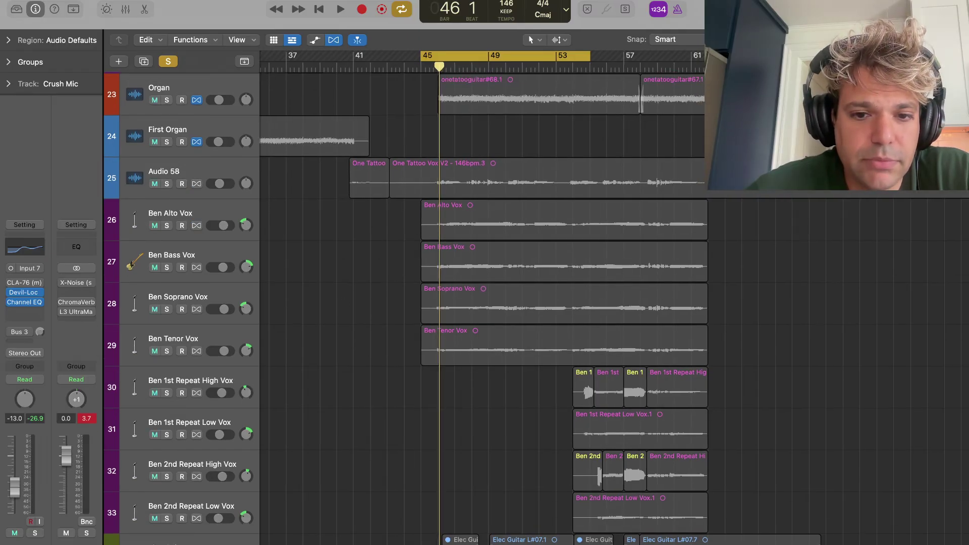
scroll(482, 297, right, 5)
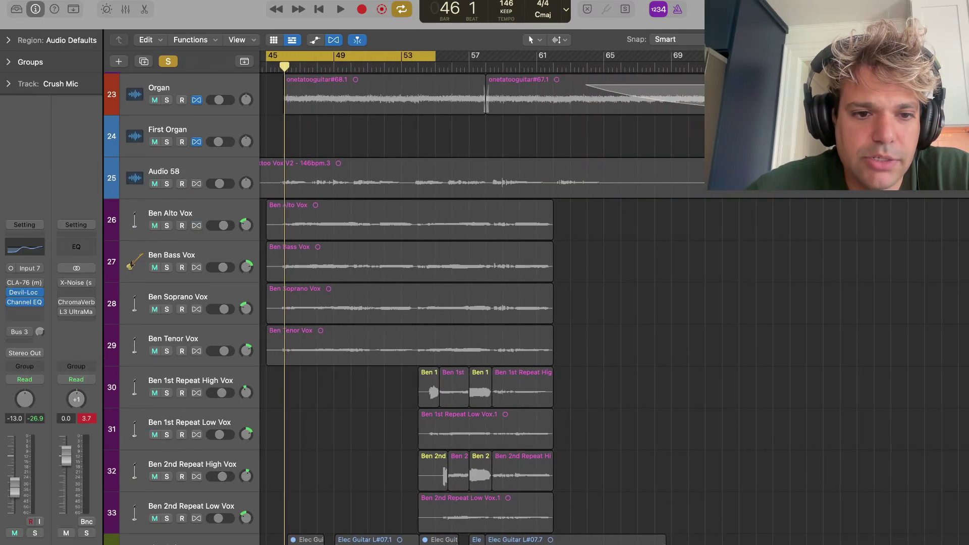
click(171, 217)
shift+click(211, 504)
click(215, 217)
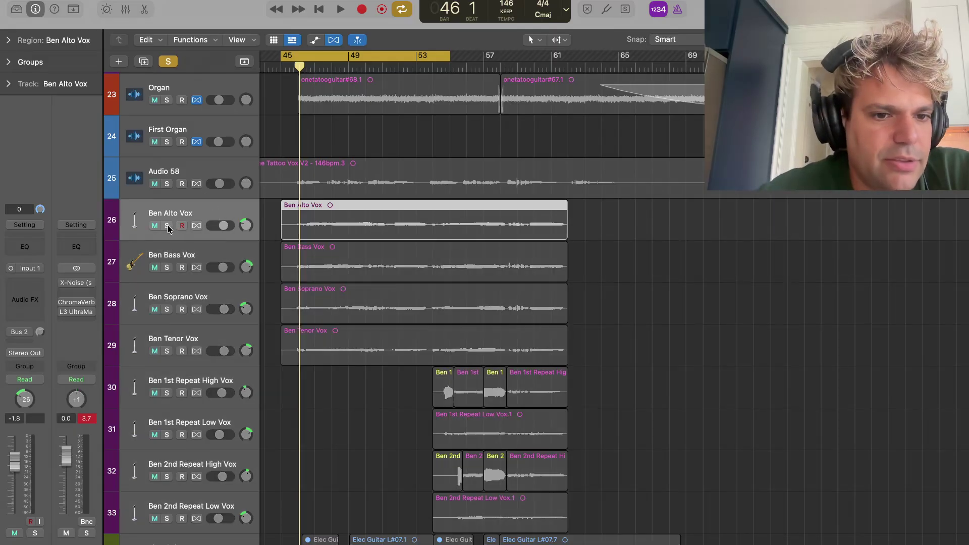
drag(168, 228, 179, 340)
key(space)
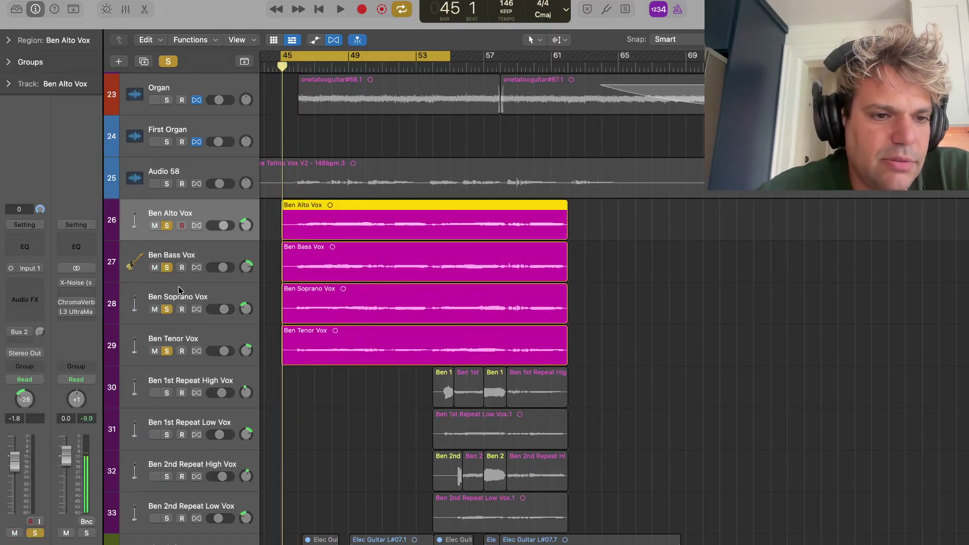
drag(170, 271, 169, 356)
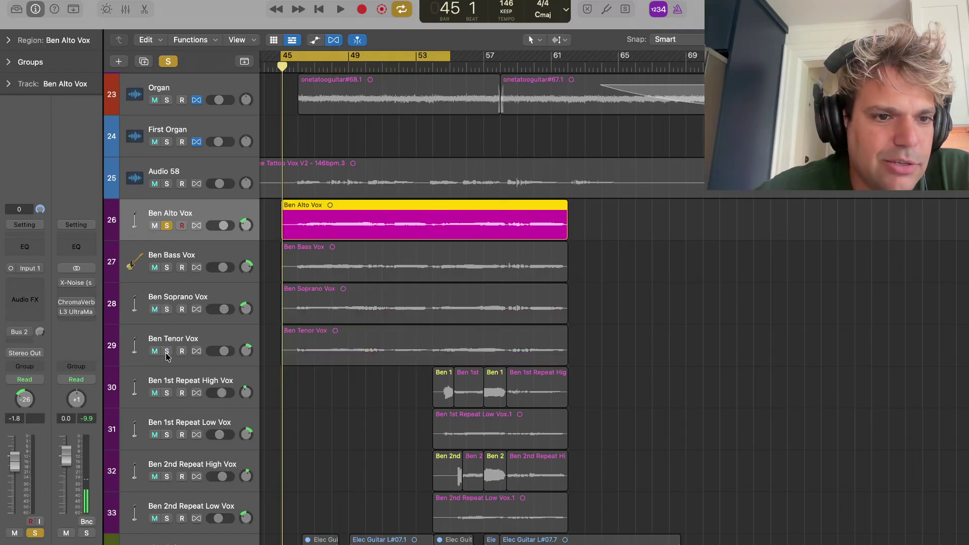
Shift the cycle range to start at bar 46 and play the soloed Alto Vox from there
key(space)
key(space)
drag(311, 56, 327, 59)
key(space)
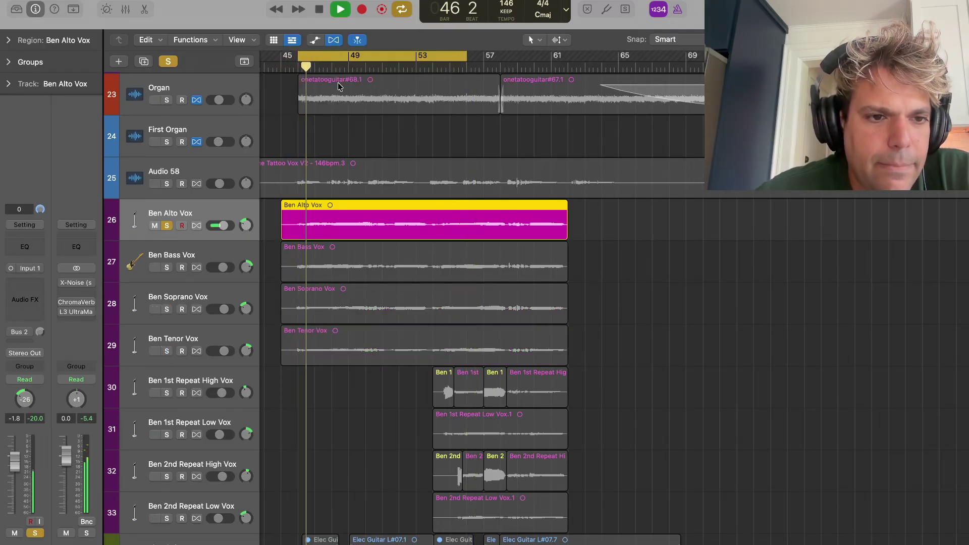
Add Soprano Vox to the playing solo, shorten the cycle range to end around bar 54, and restart playback
click(167, 309)
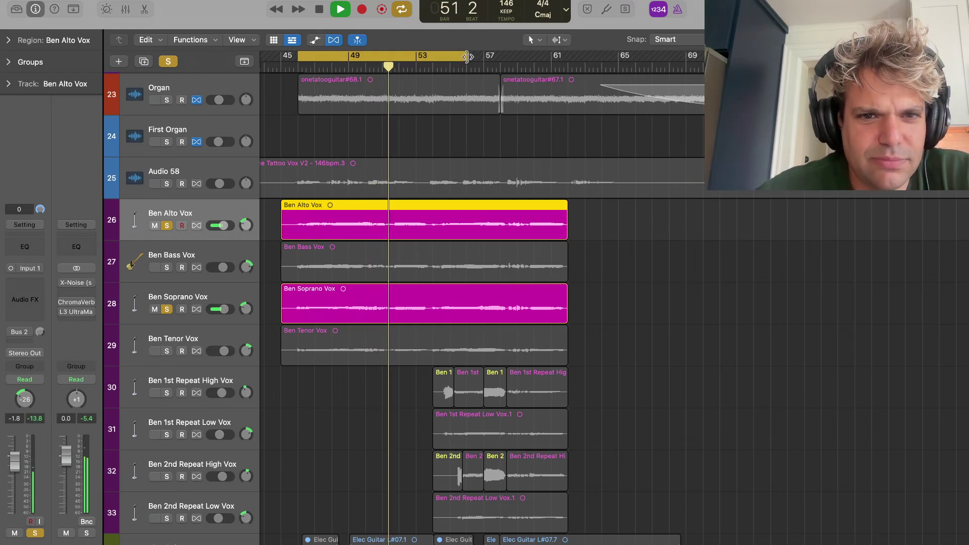
drag(466, 57, 434, 64)
key(space)
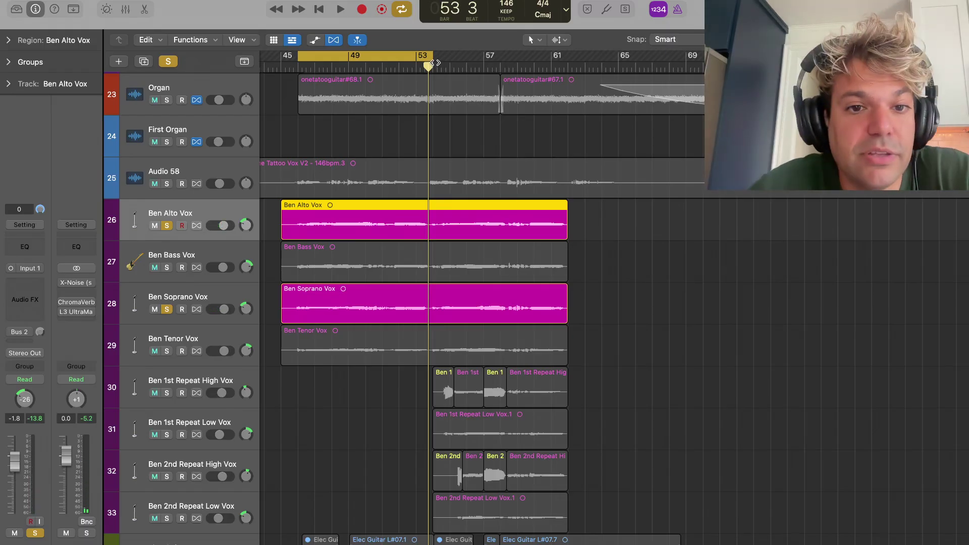
key(space)
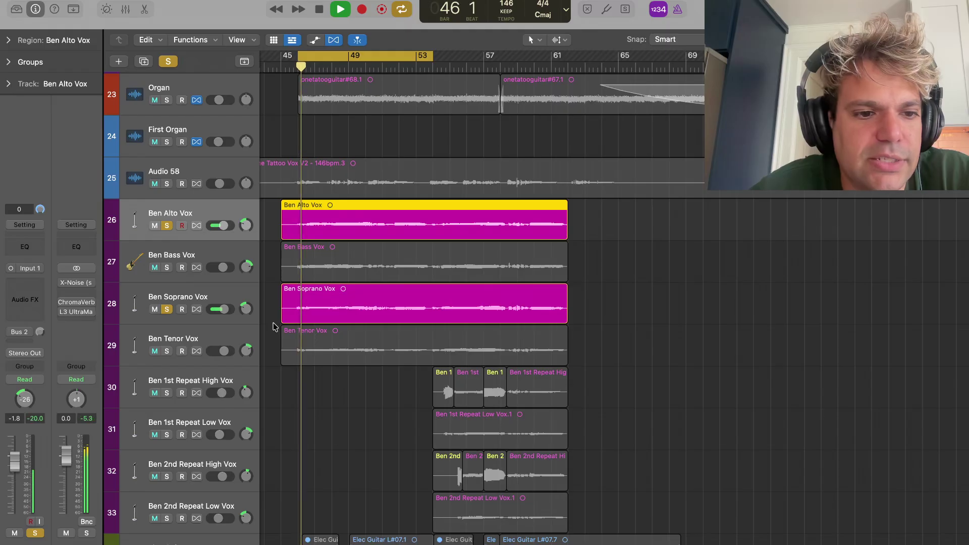
Add Tenor Vox and Bass Vox to the playing solo, isolate Bass Vox to hear it alone, and stop playback
click(167, 351)
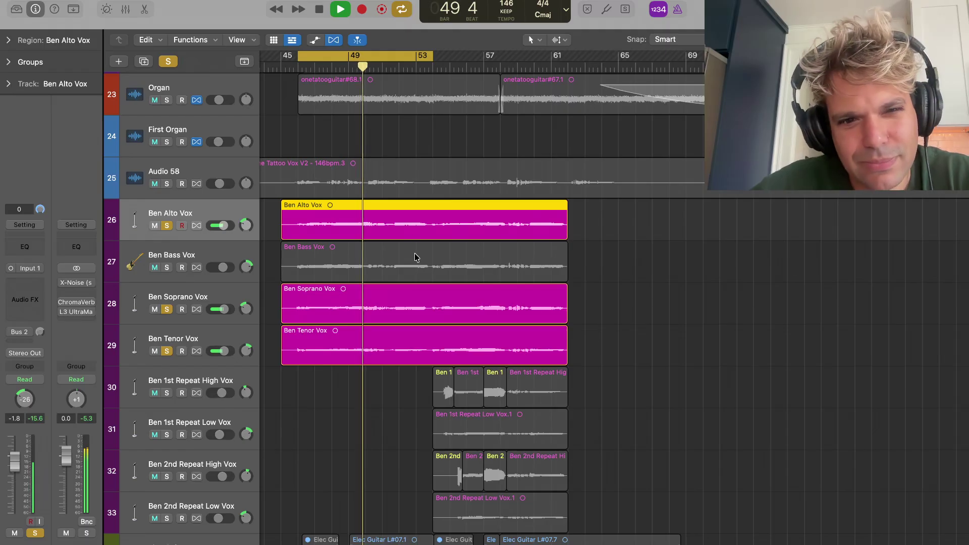
click(168, 268)
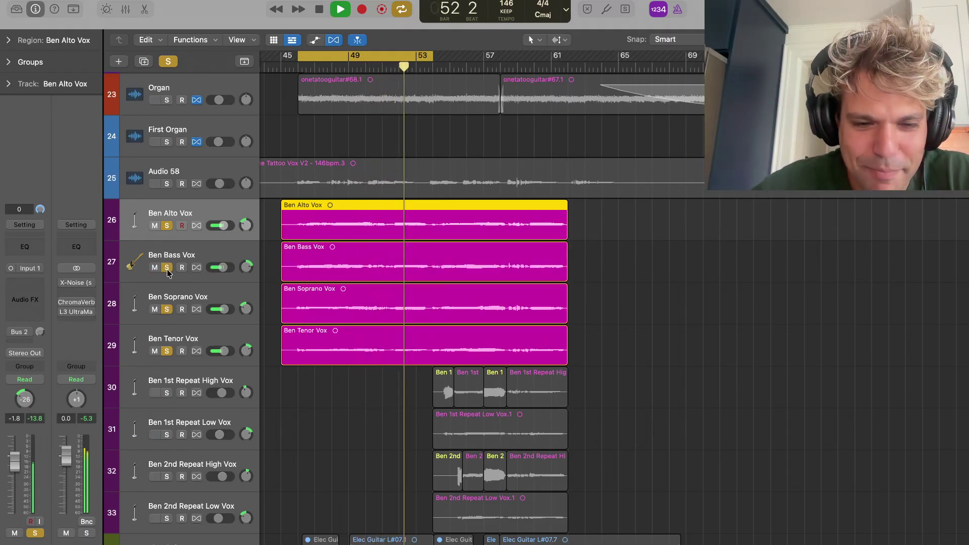
click(168, 310)
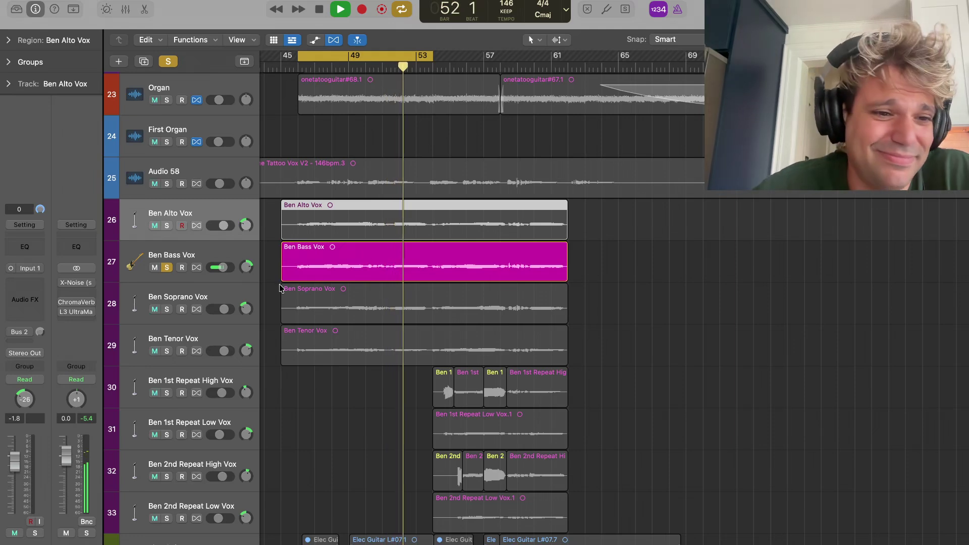
key(space)
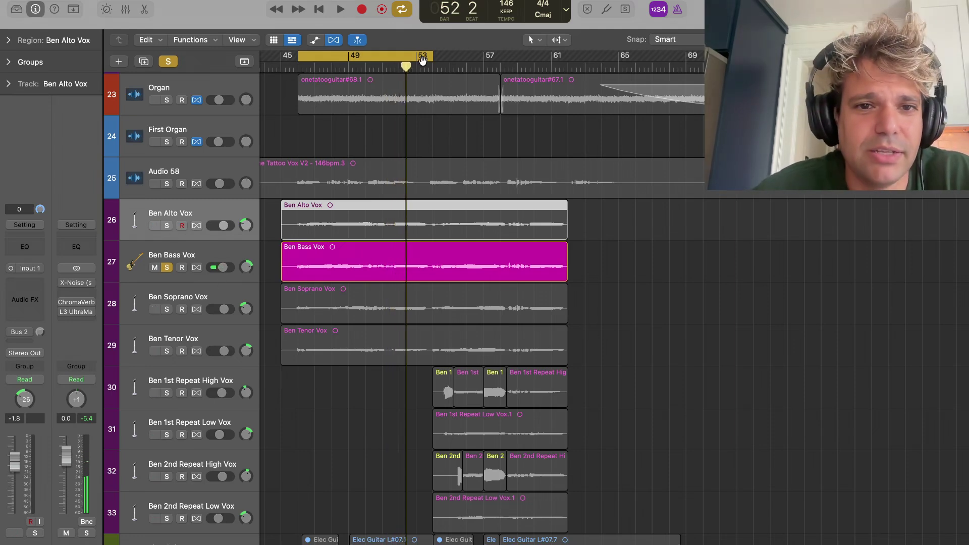
Redraw the cycle range over the 1st and 2nd Repeat vocal regions, from about bar 54 to bar 62
drag(424, 59, 562, 55)
scroll(603, 411, down, 5)
click(626, 371)
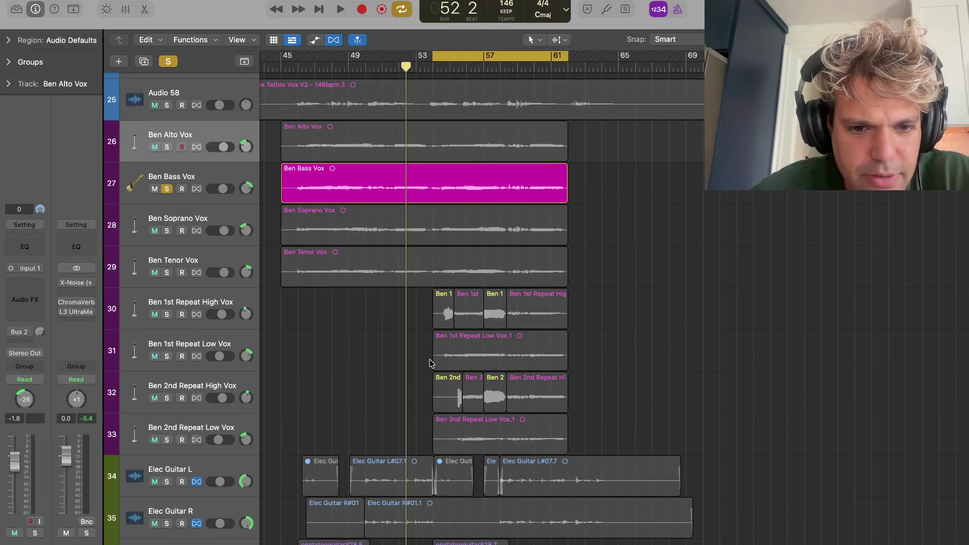
drag(433, 361, 458, 317)
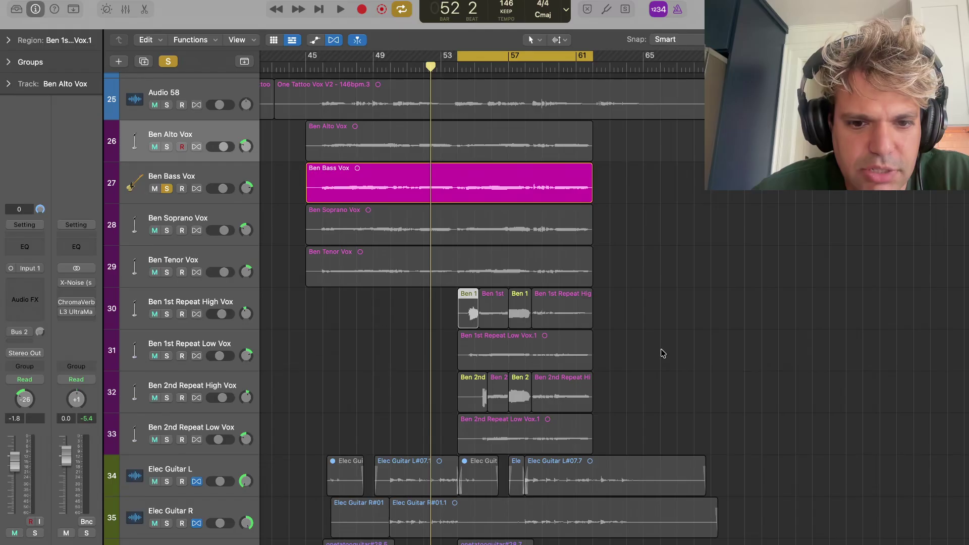
Add Alto, Soprano, Tenor and 1st Repeat High Vox to the Bass Vox solo and play the cycle range
scroll(506, 224, up, 2)
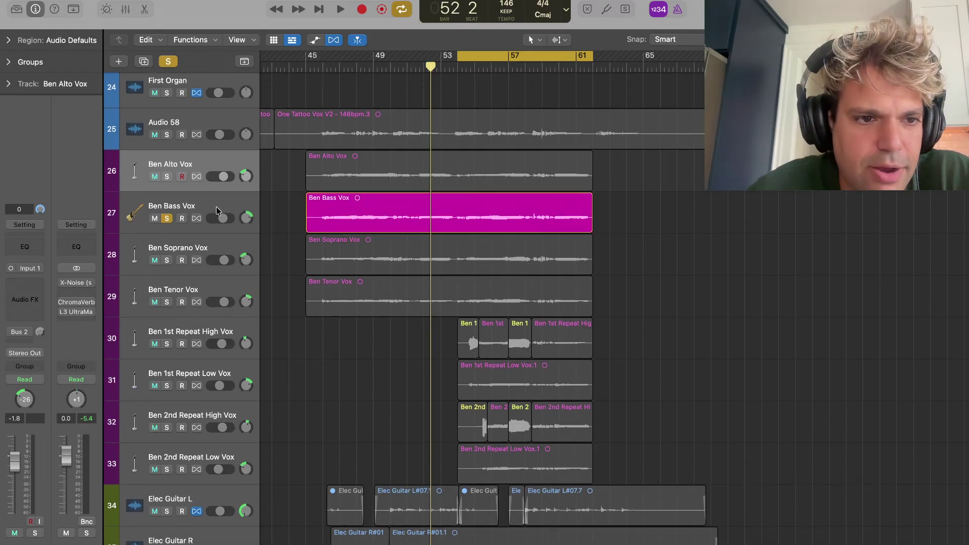
click(167, 177)
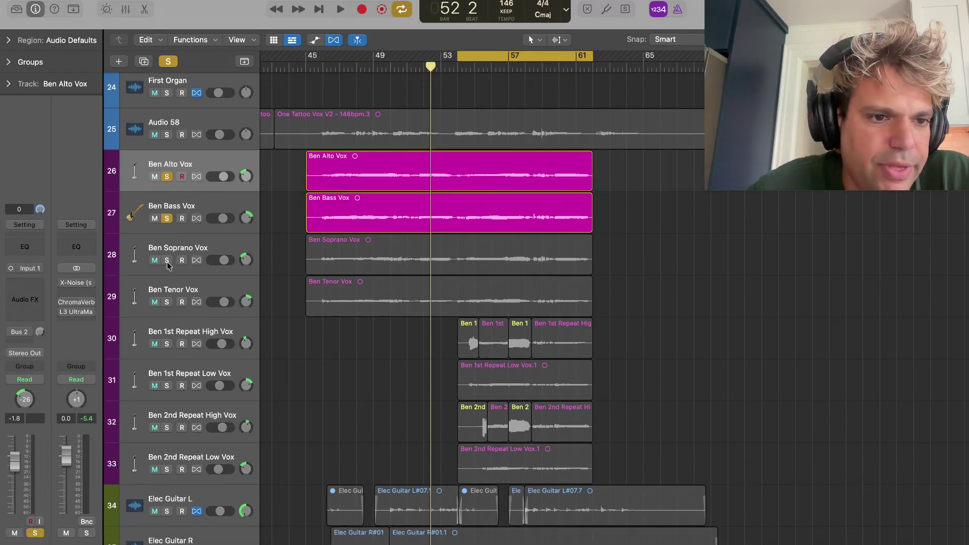
click(167, 260)
click(167, 301)
click(167, 344)
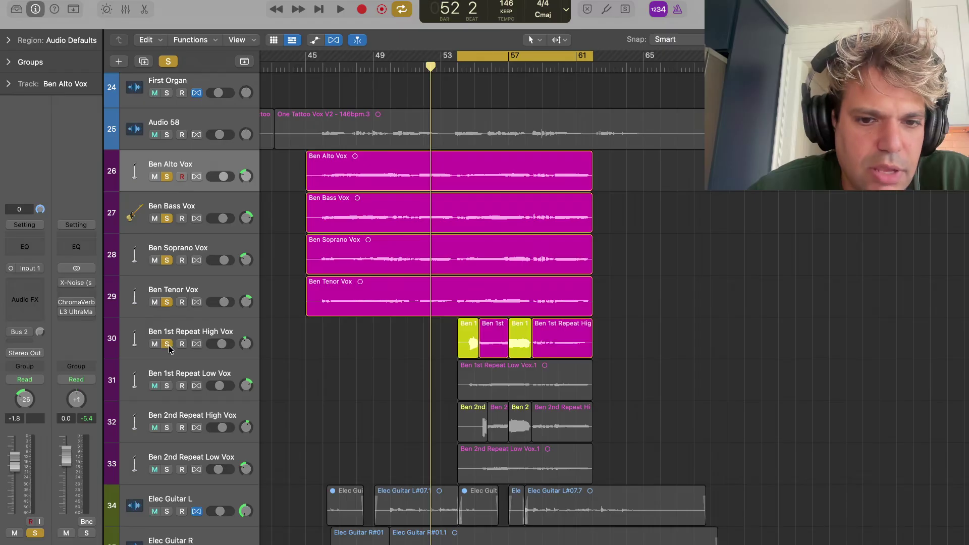
key(space)
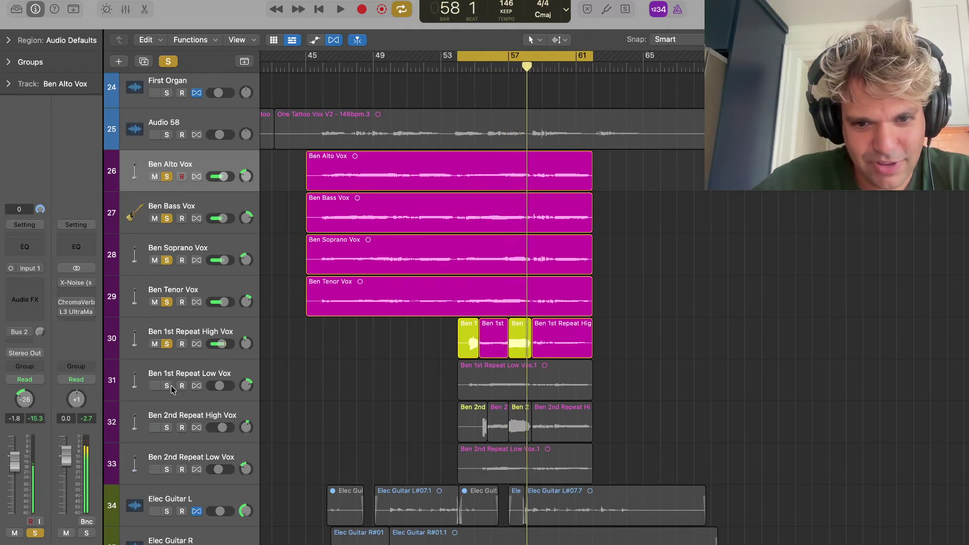
Try extending the first 1st Repeat High Vox region to about bar 57, and audition the cycle with 1st Repeat Low Vox added to the solo
drag(477, 347, 505, 354)
key(space)
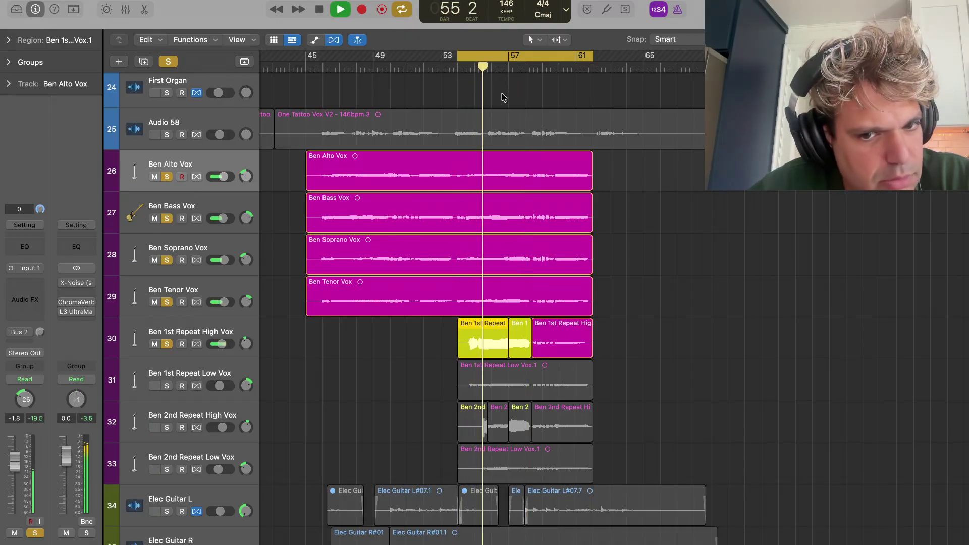
key(space)
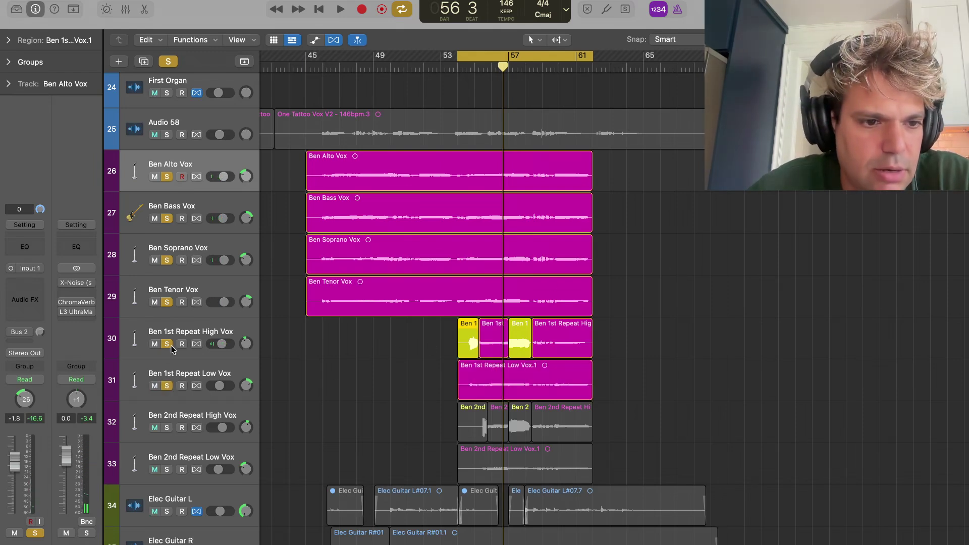
Play the vocals without 1st Repeat High Vox, and bring it back into the solo along with 2nd Repeat High and Low Vox
click(167, 344)
key(space)
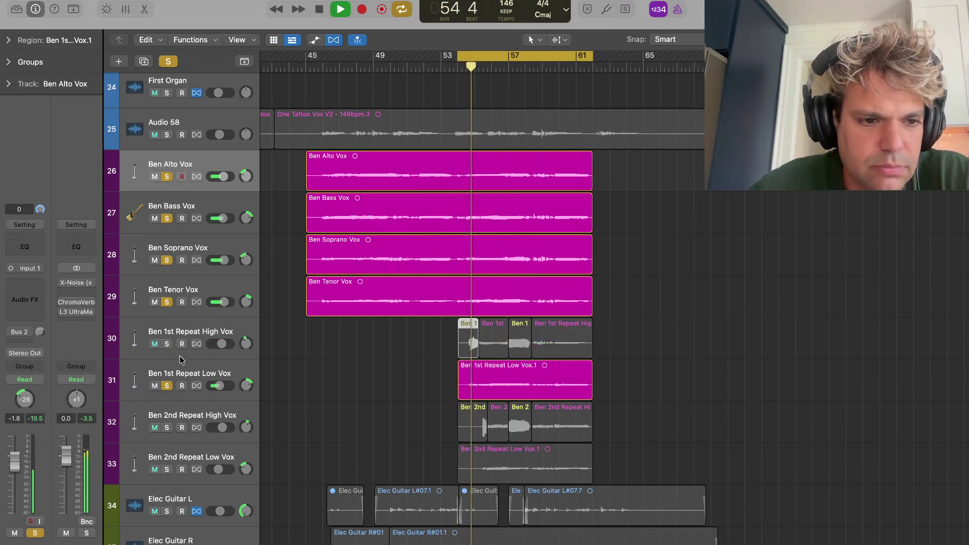
click(167, 345)
click(167, 427)
click(167, 469)
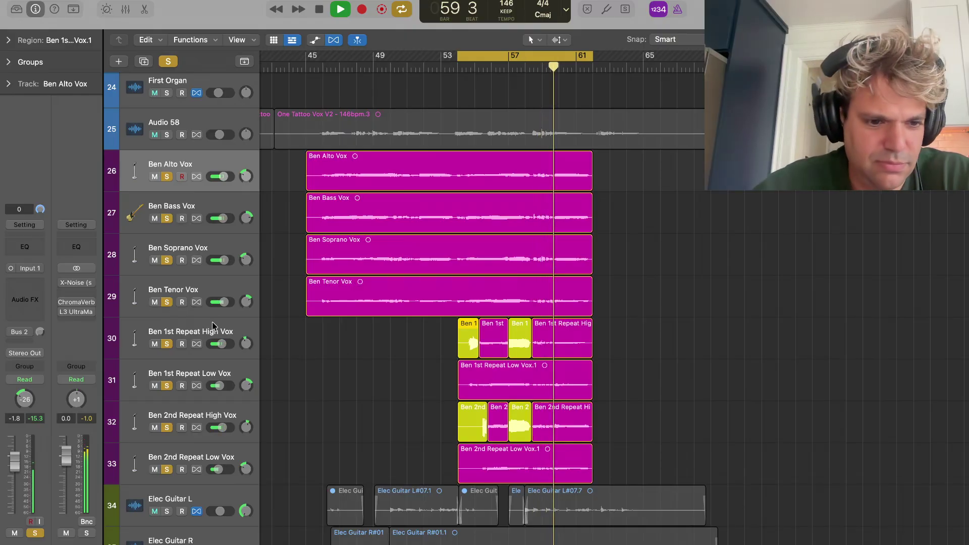
Stop playback and clear the solo from all eight vocal tracks, Alto Vox through 2nd Repeat Low Vox
key(space)
drag(166, 176, 192, 449)
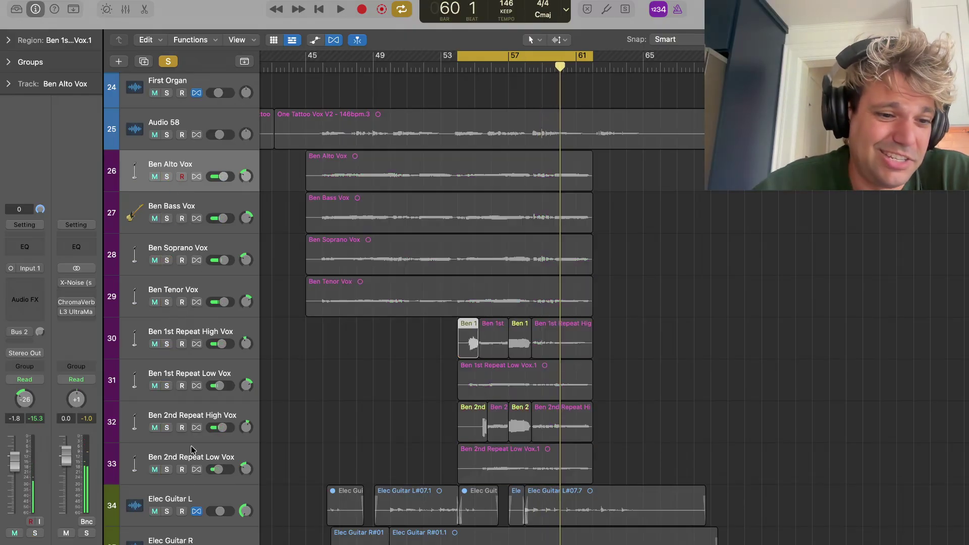
scroll(727, 374, down, 15)
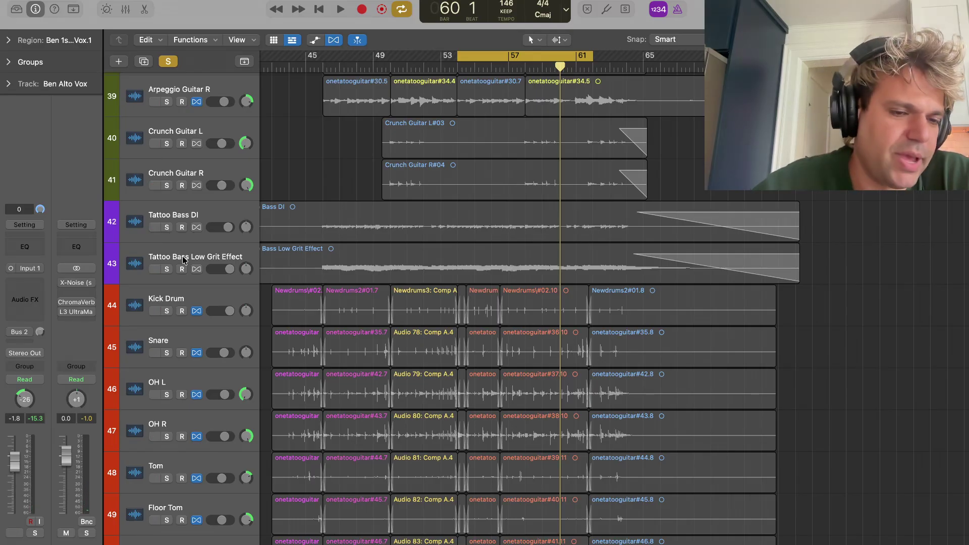
Solo Tattoo Bass DI and Tattoo Bass Low Grit Effect, and play the cycle range to compare each alone and both together
click(167, 270)
click(167, 228)
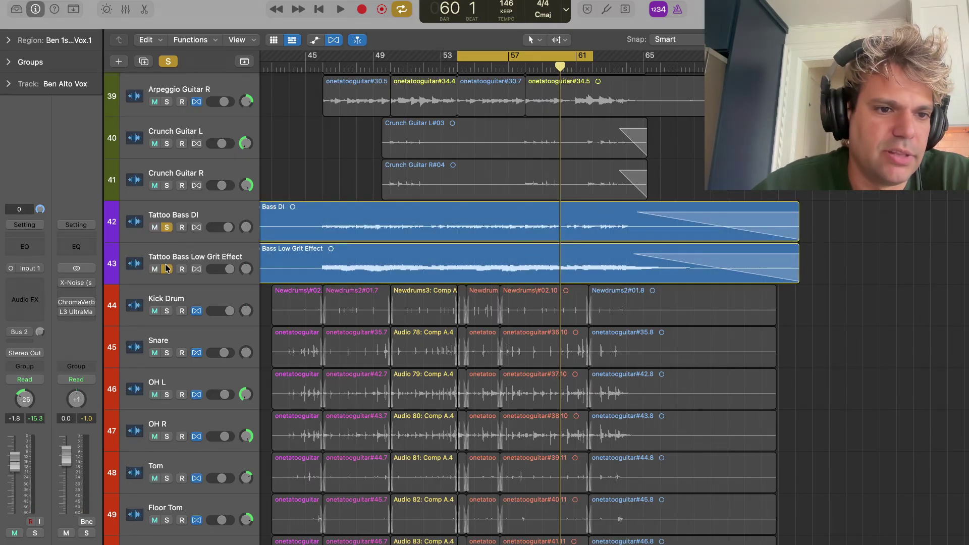
click(167, 269)
key(space)
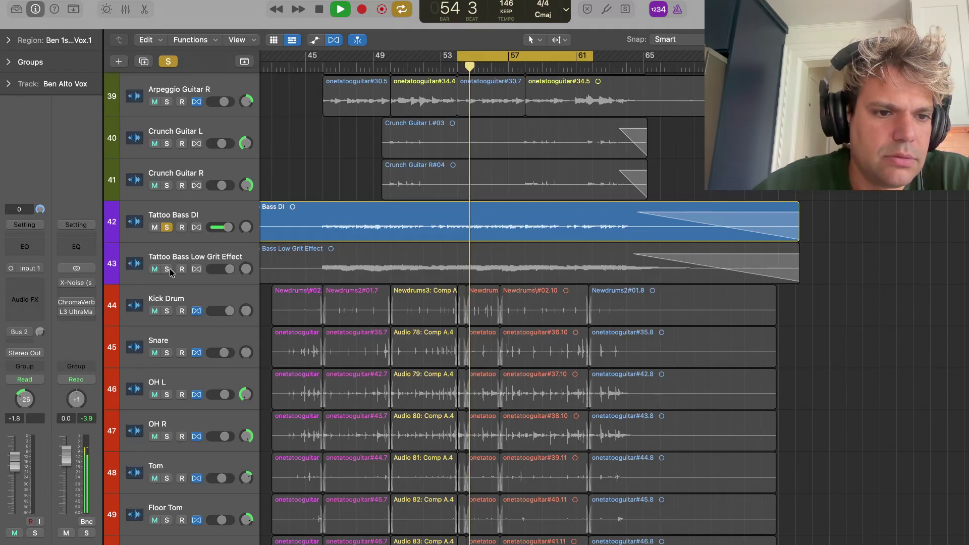
click(167, 269)
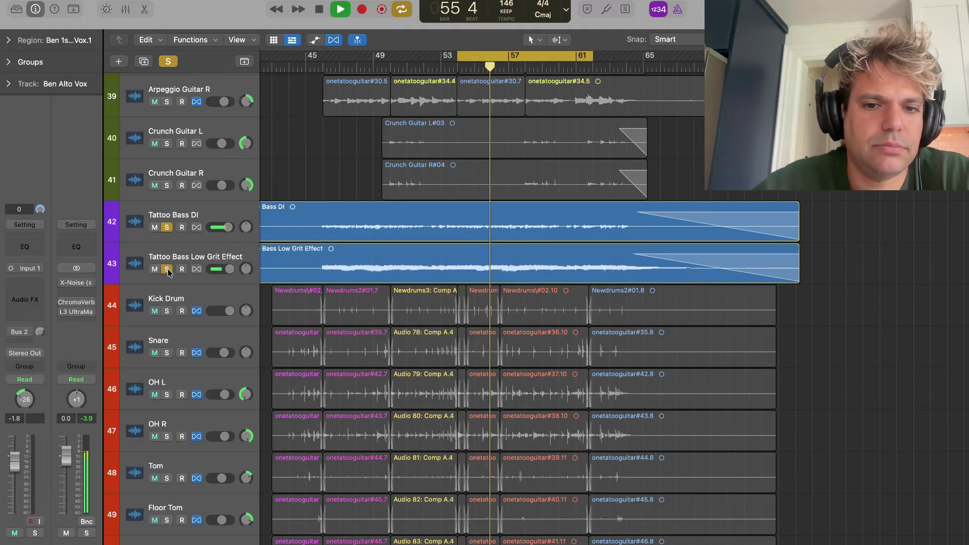
click(167, 228)
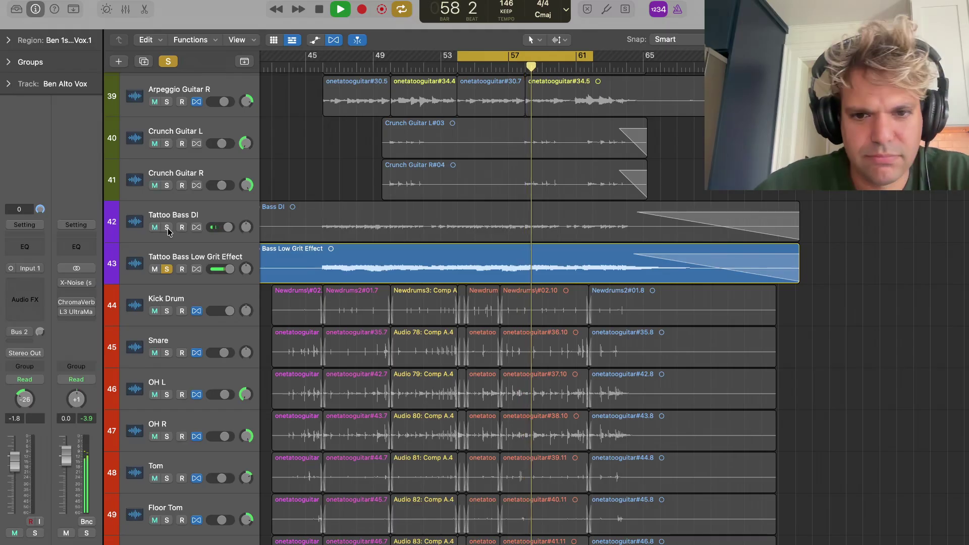
click(167, 228)
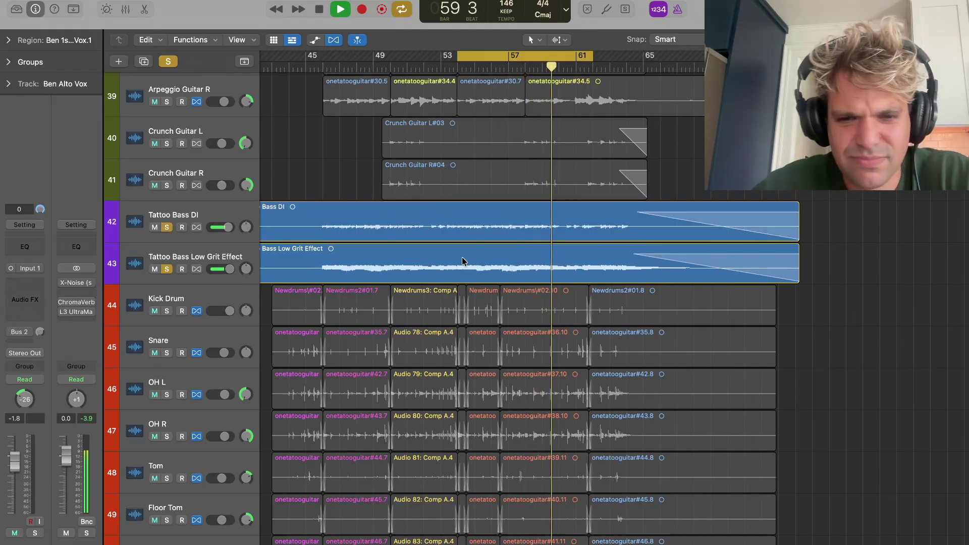
Add Piano L, Piano R and Piano Room to the bass solo, and clear all solos to hear the full mix
scroll(462, 263, down, 5)
scroll(587, 273, up, 5)
scroll(586, 273, up, 20)
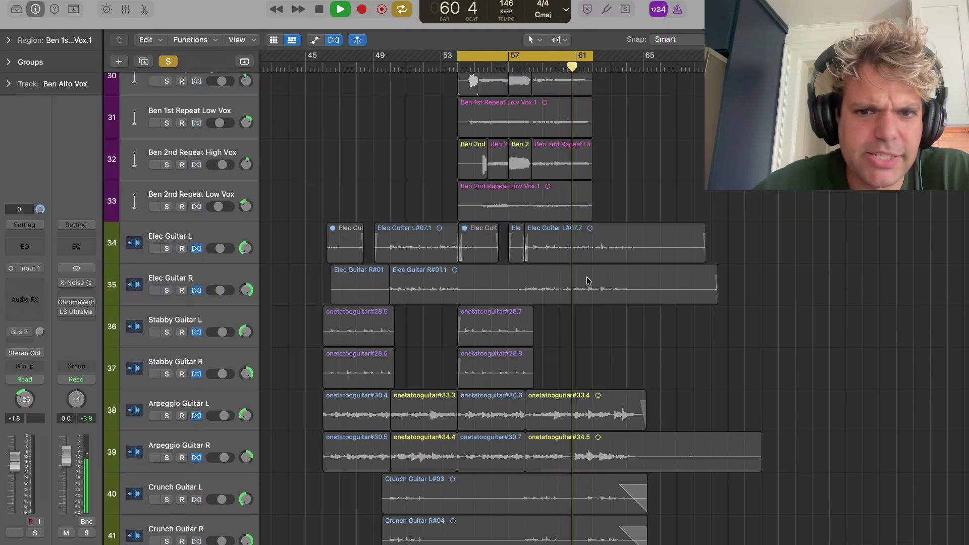
scroll(588, 283, up, 6)
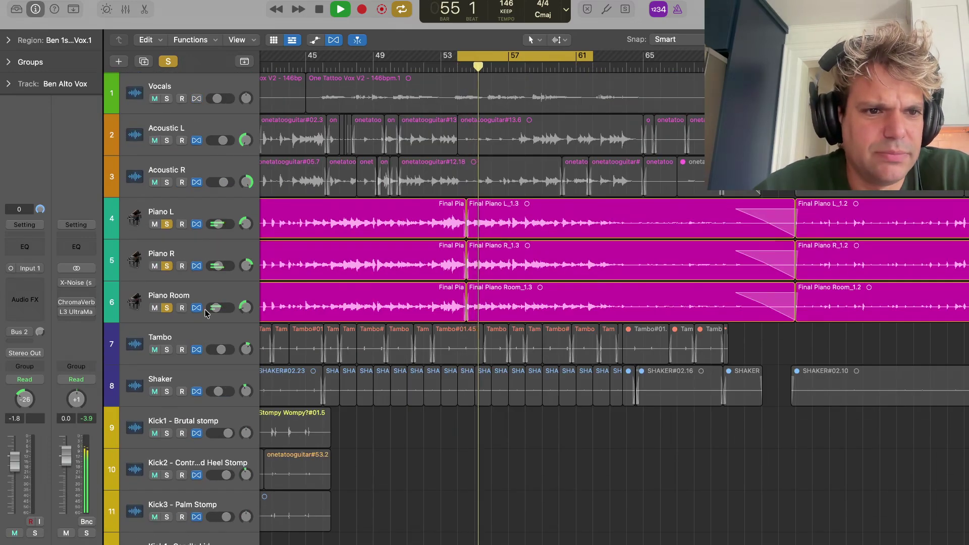
scroll(525, 282, down, 20)
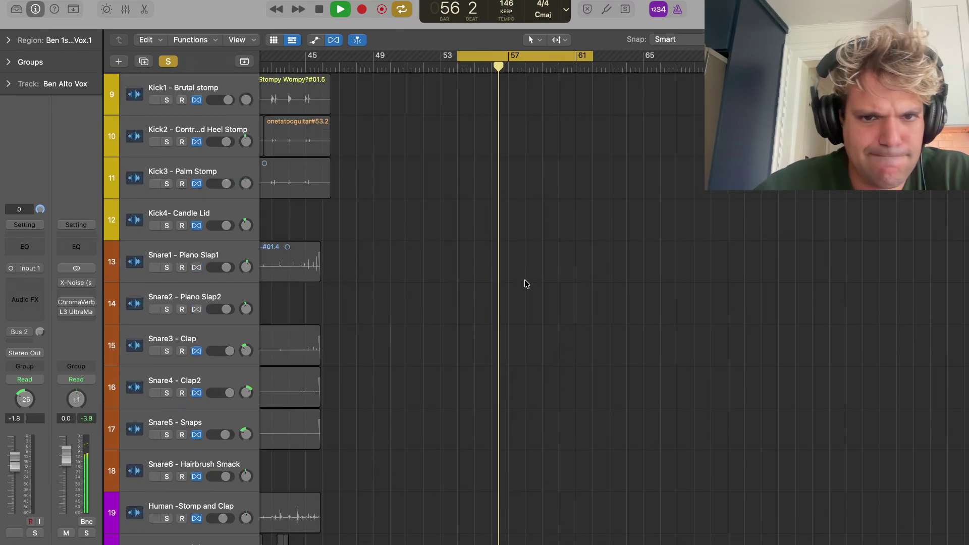
scroll(528, 282, down, 5)
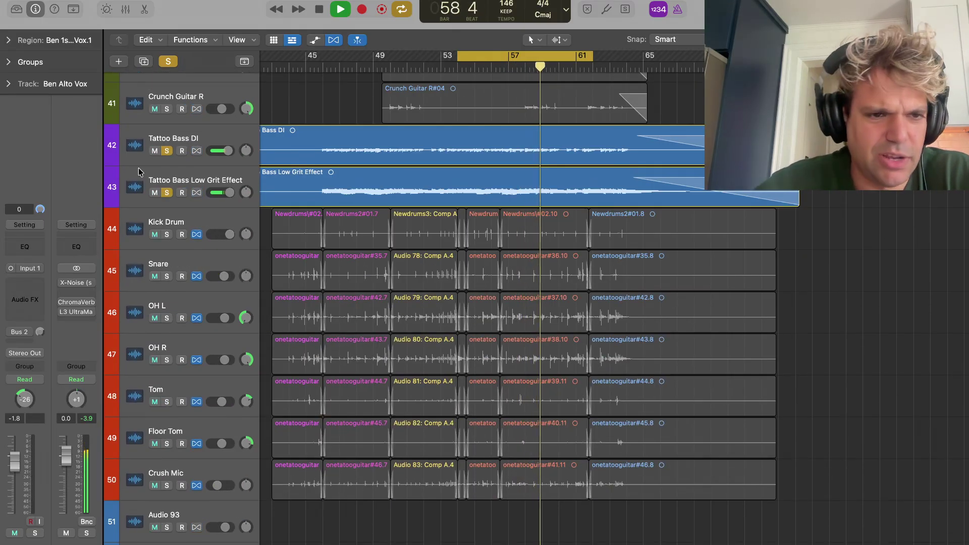
scroll(167, 229, up, 11)
scroll(167, 230, up, 20)
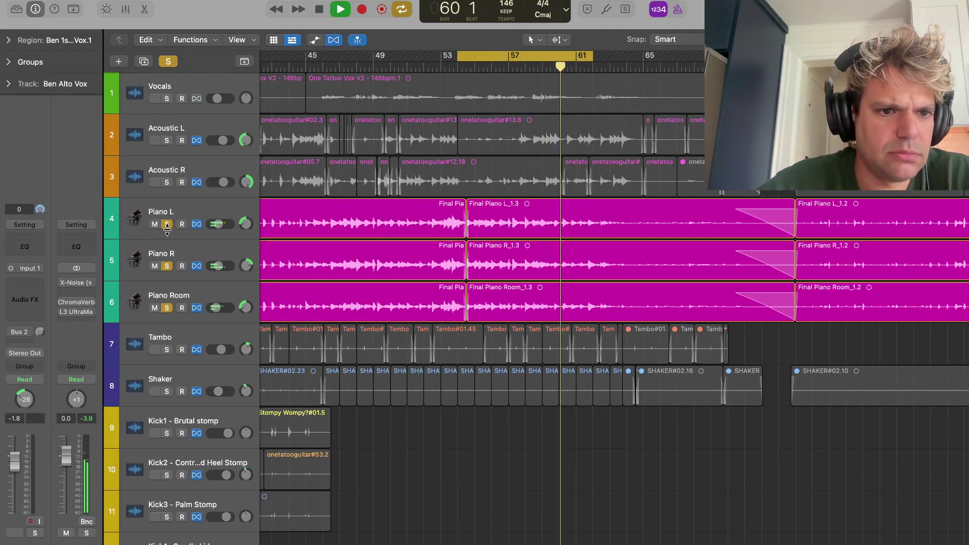
key(ctrl+alt+super+s)
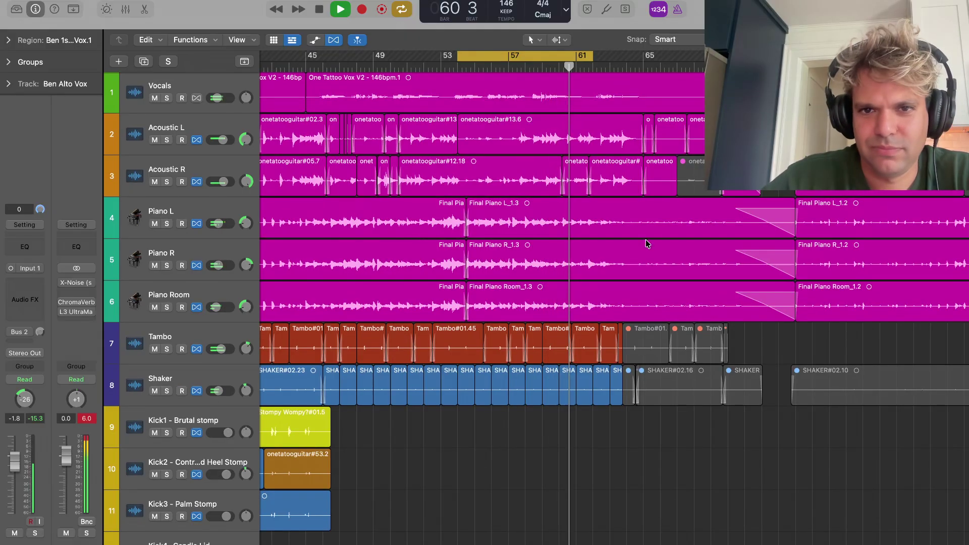
Turn off the cycle range and play the full arrangement from about bar 64, following which tracks drop out
key(space)
click(574, 54)
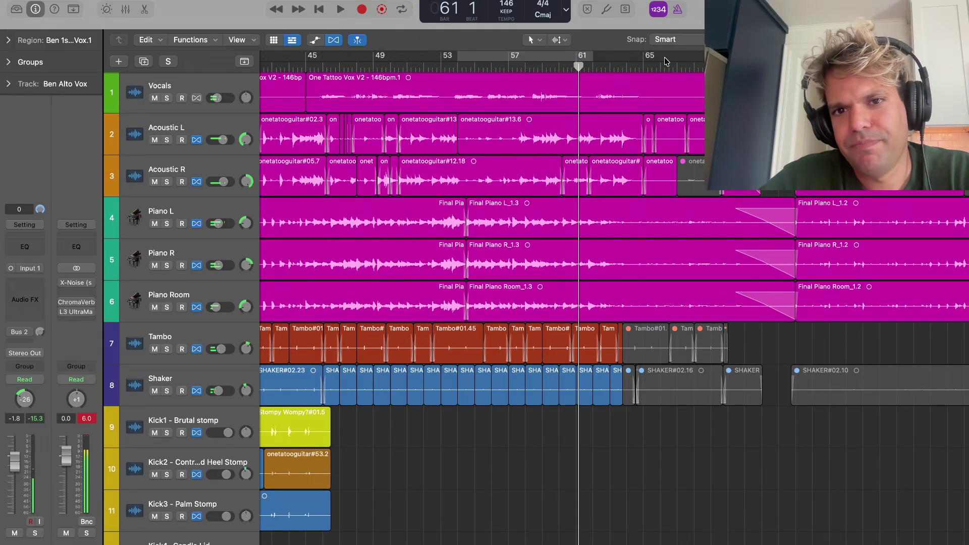
click(643, 69)
key(space)
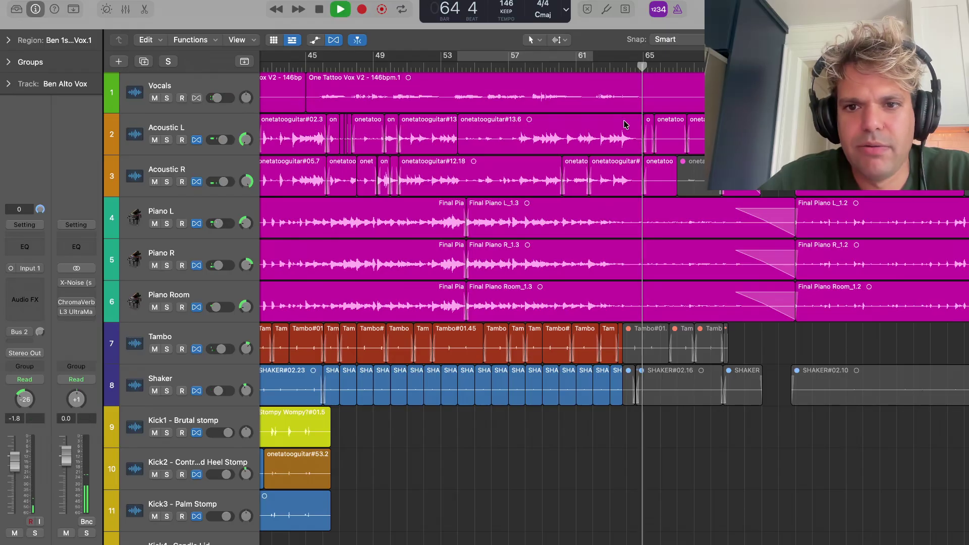
scroll(633, 330, right, 3)
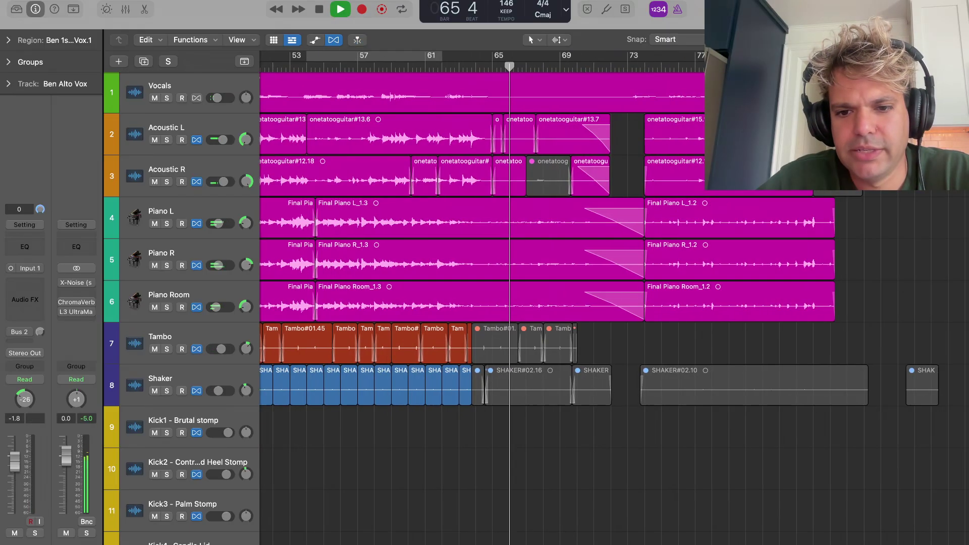
scroll(634, 330, down, 1)
scroll(634, 330, down, 15)
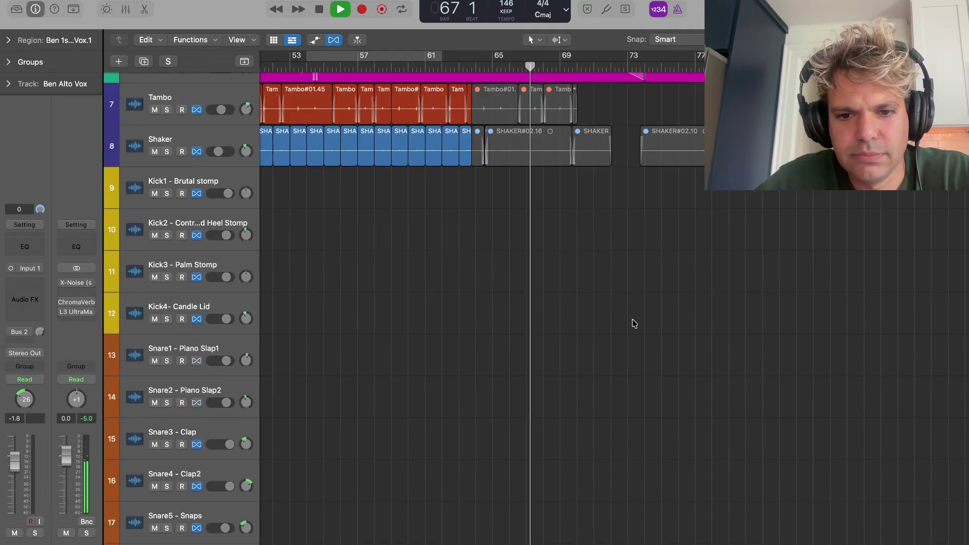
scroll(634, 322, up, 12)
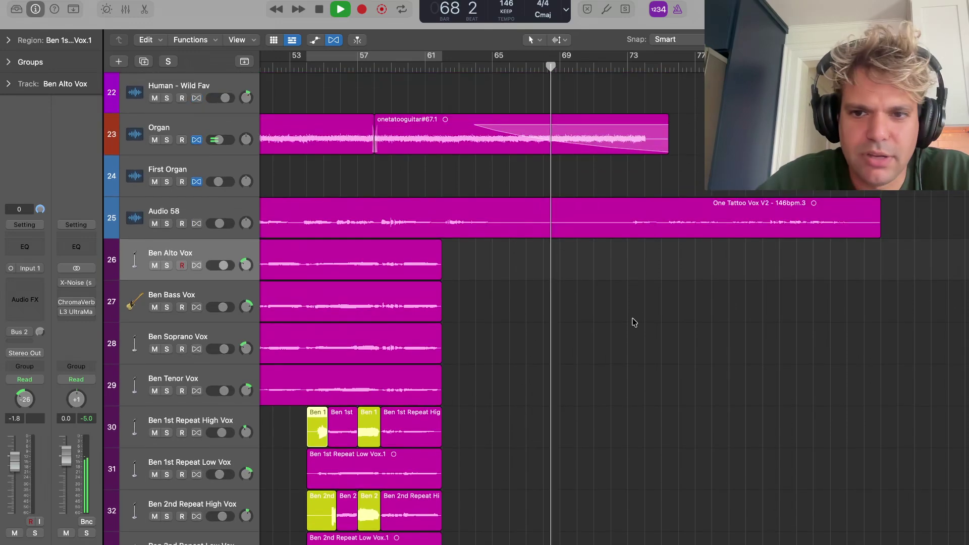
scroll(639, 317, up, 12)
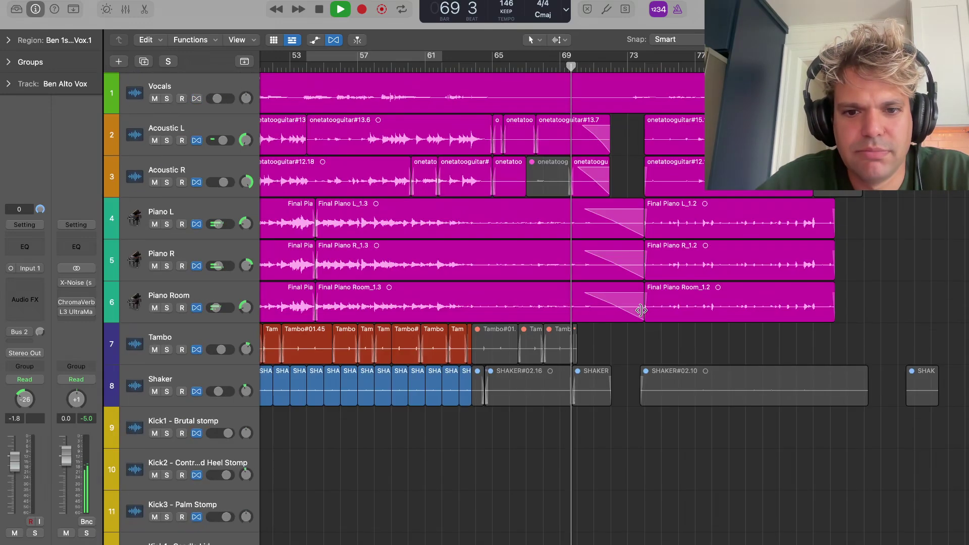
scroll(626, 538, right, 1)
scroll(473, 88, right, 2)
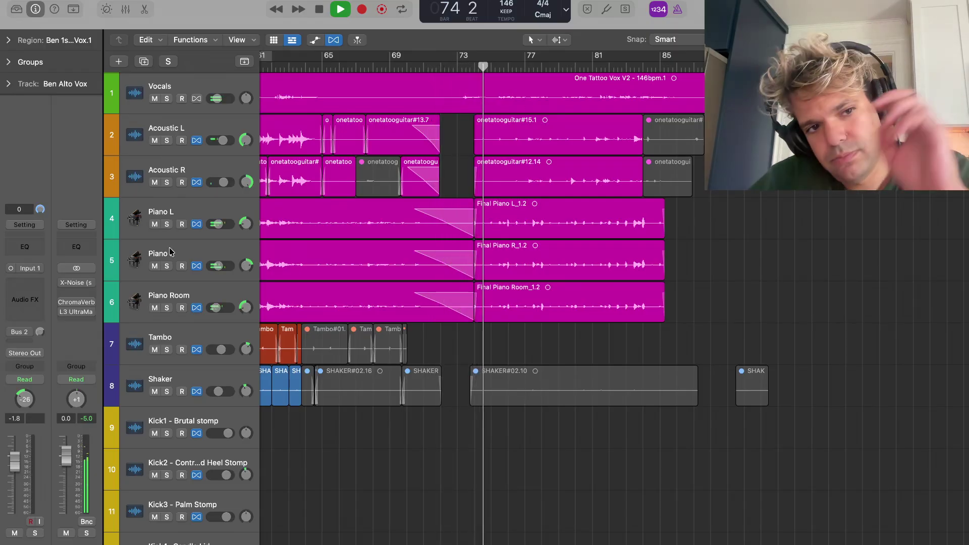
Solo Piano L, Piano R and Piano Room during playback to hear them alone, and clear the piano solos
click(167, 224)
click(166, 266)
click(166, 308)
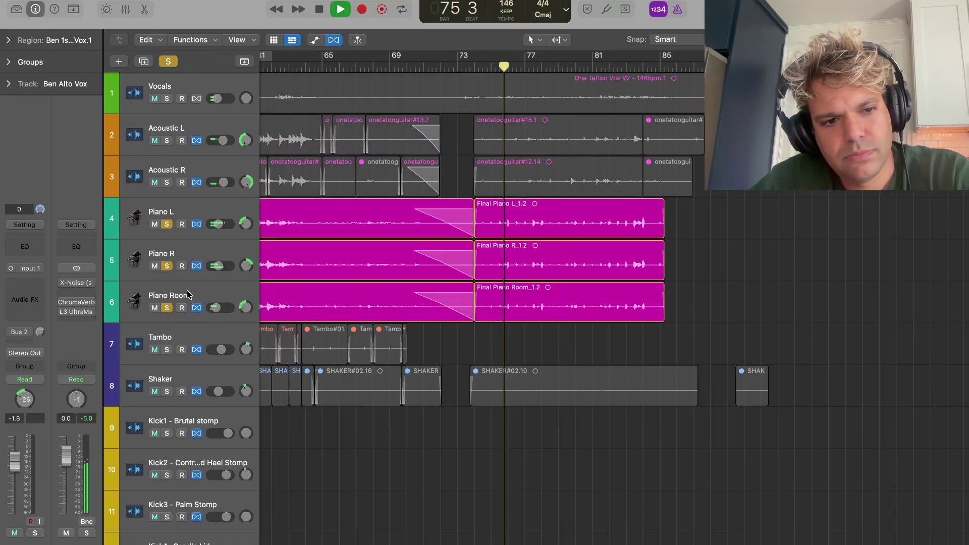
click(167, 224)
click(166, 266)
click(166, 308)
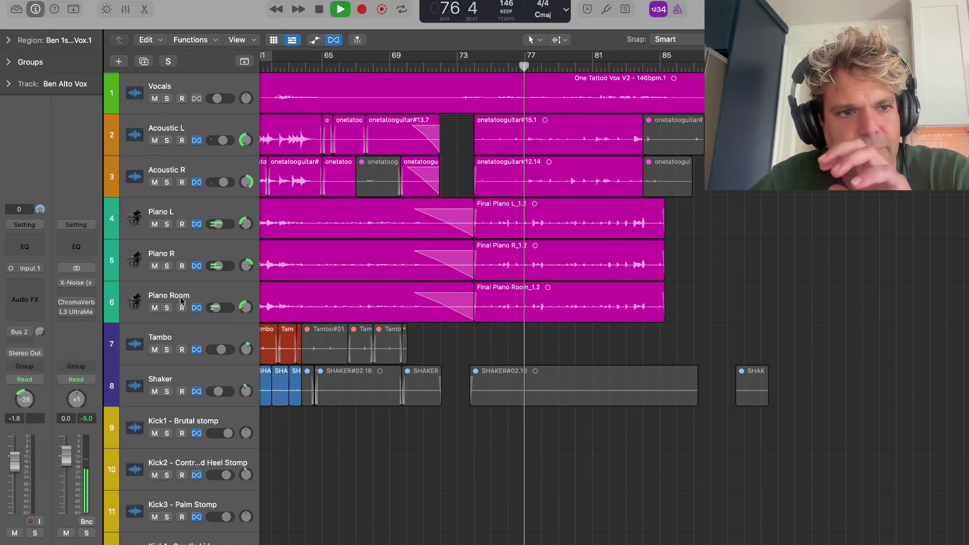
Solo Acoustic L and Acoustic R, listen until about bar 84, and stop playback
click(166, 141)
click(166, 182)
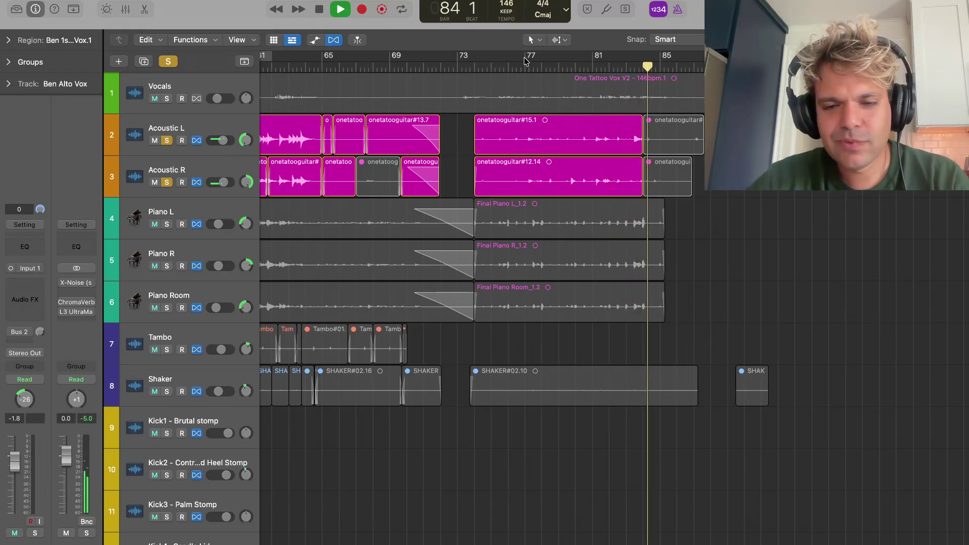
key(space)
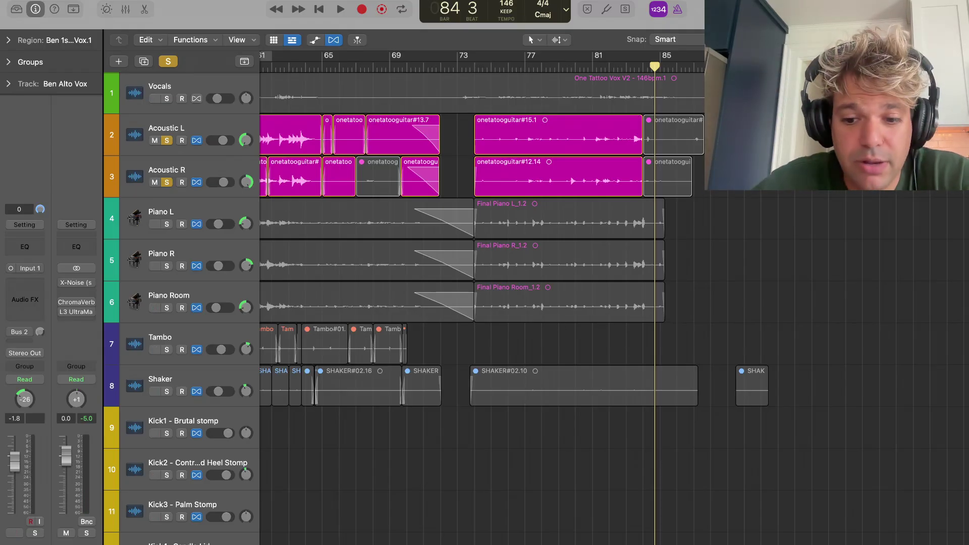
Examine the earlier sections across all tracks down to the drums, and return to the song's opening at bar 5
scroll(581, 525, left, 15)
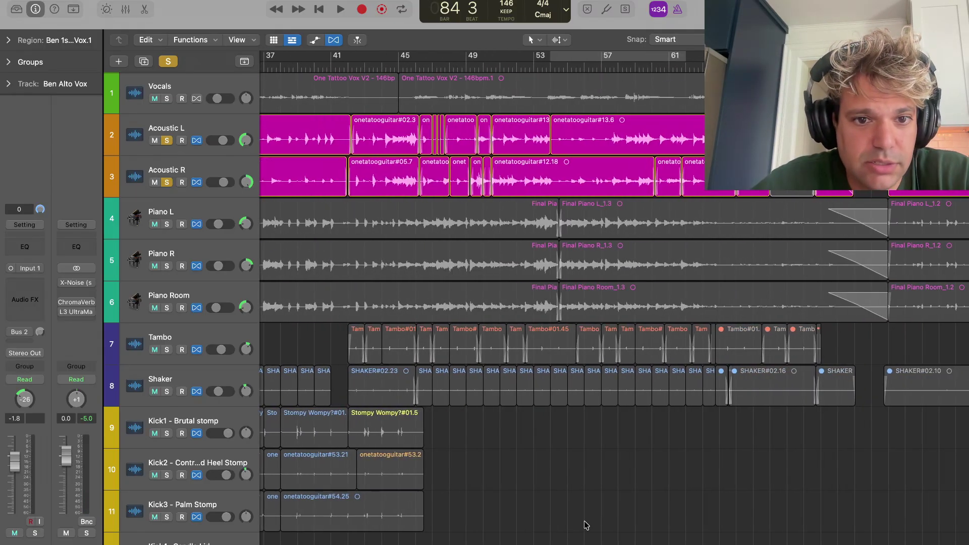
scroll(581, 525, left, 8)
scroll(489, 457, down, 10)
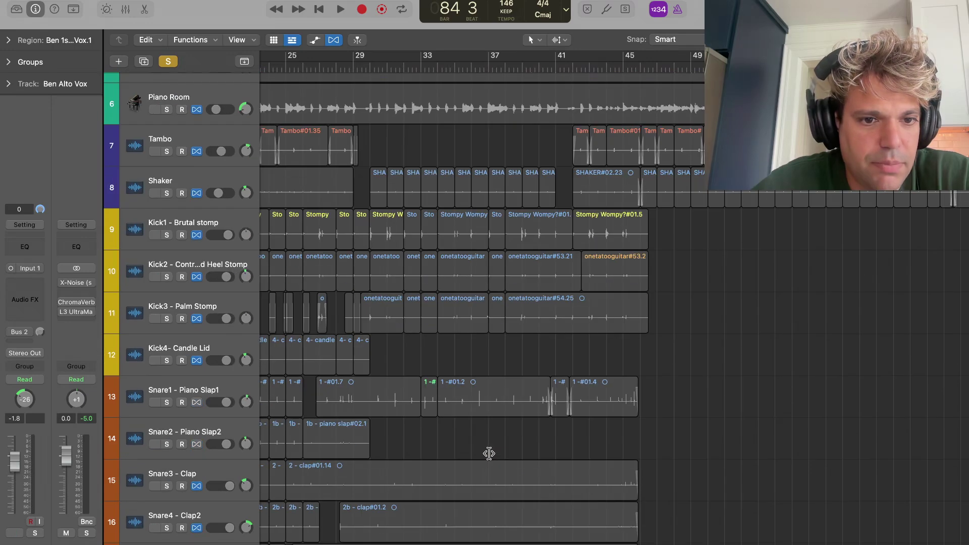
scroll(488, 454, down, 9)
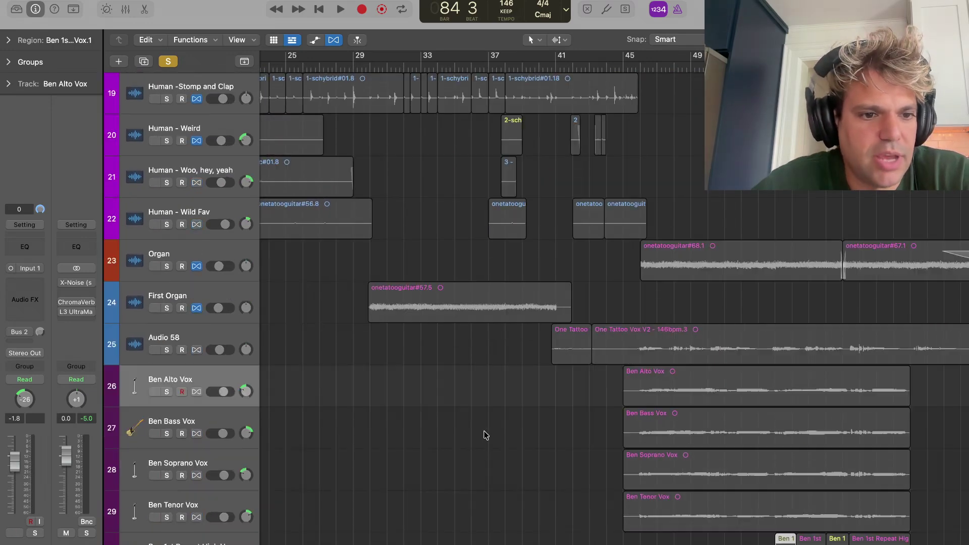
scroll(488, 318, down, 7)
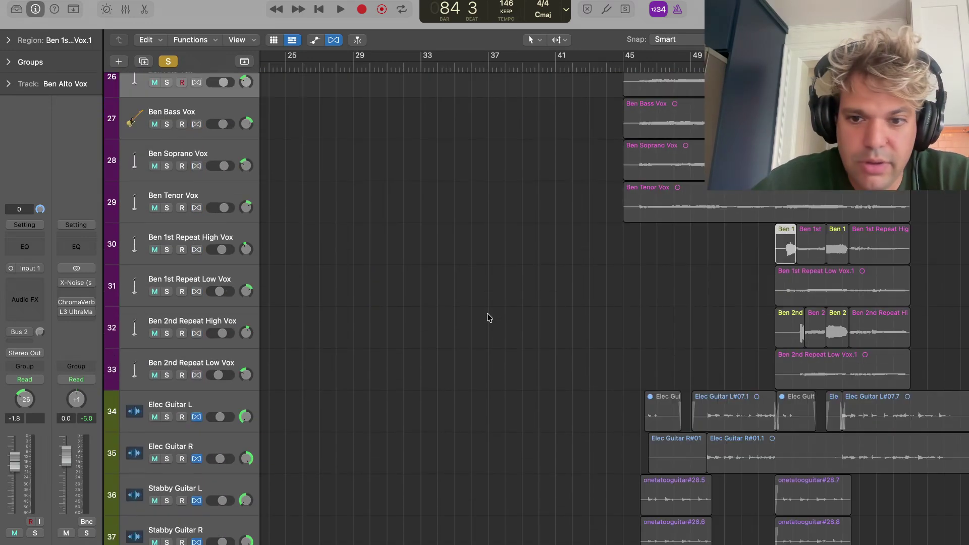
scroll(755, 288, down, 3)
scroll(755, 288, down, 11)
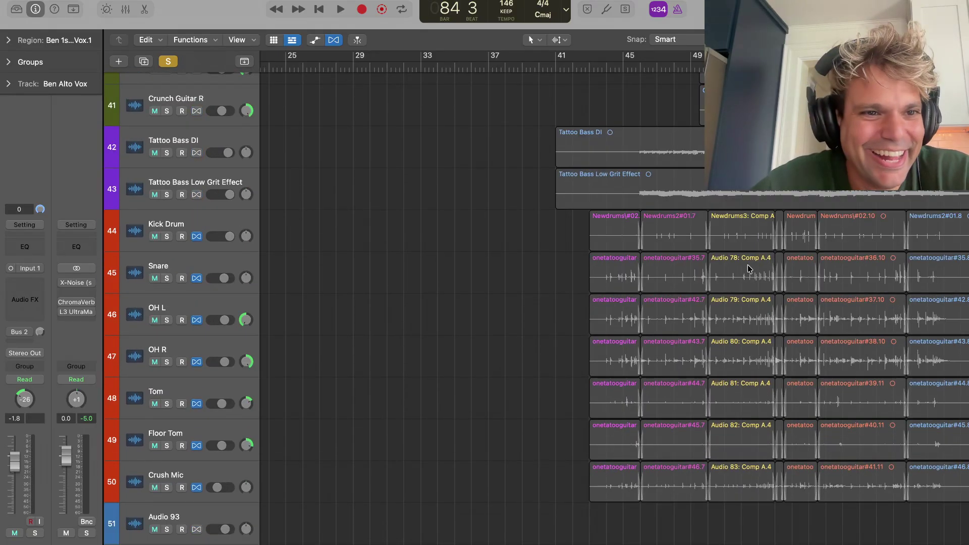
scroll(749, 269, up, 20)
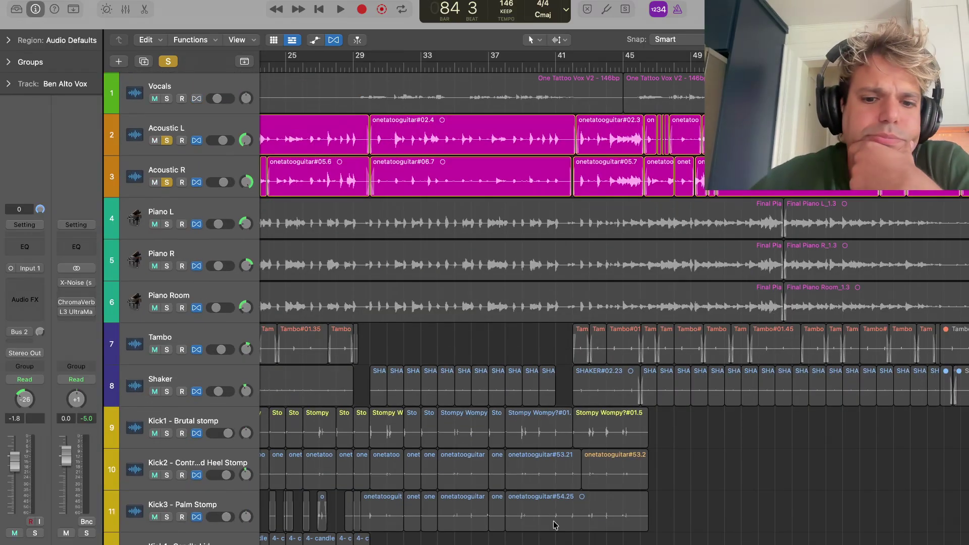
scroll(605, 328, left, 10)
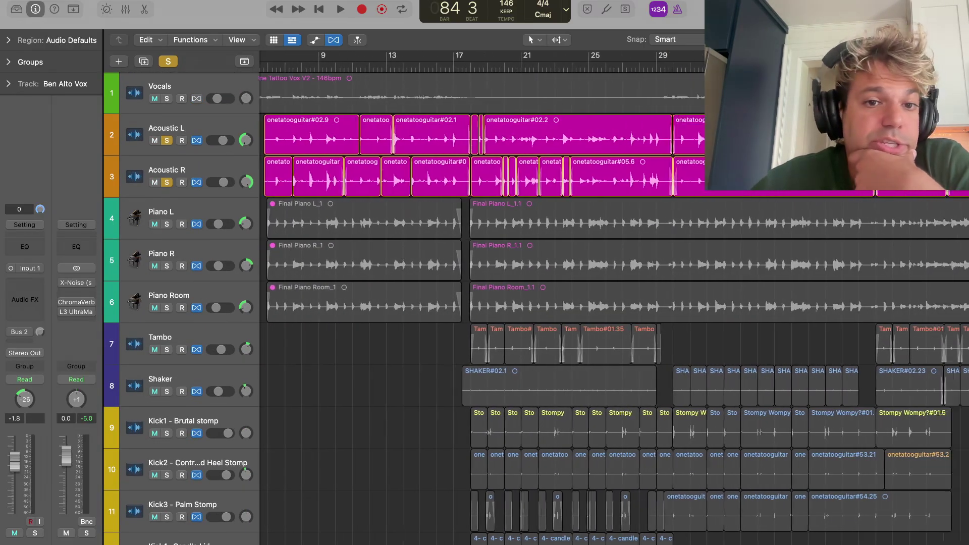
scroll(606, 328, left, 2)
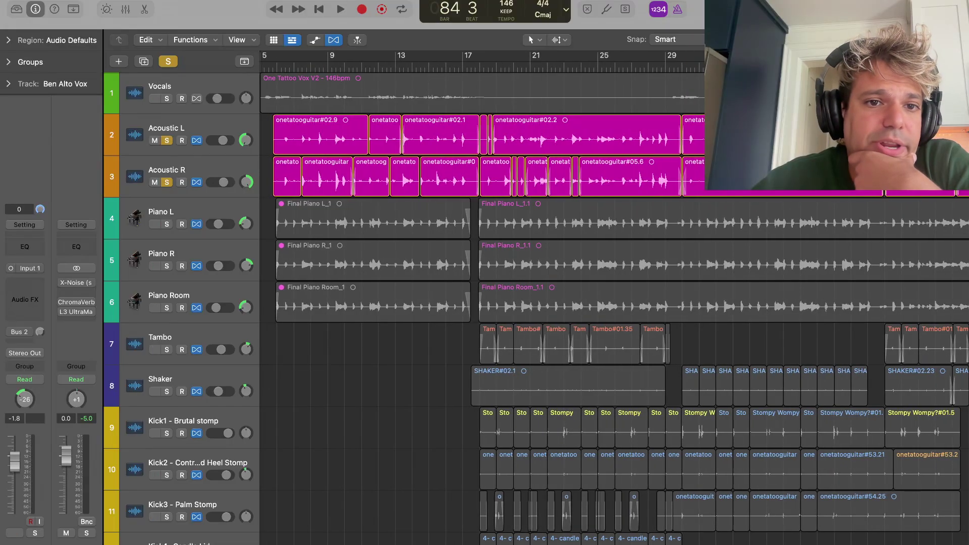
Select the Vocals track to view its channel strip effects, and look through the tracks below down to the electric guitars
click(196, 81)
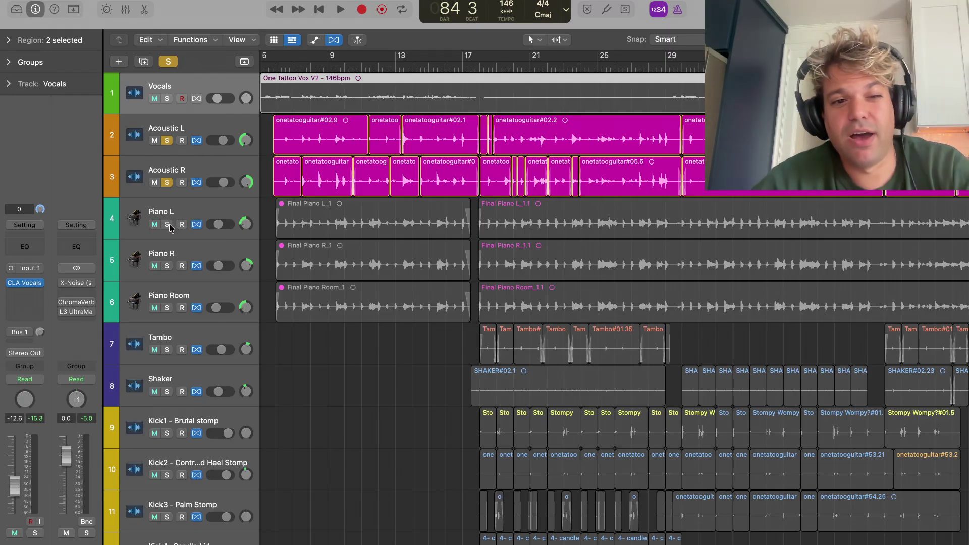
scroll(456, 368, down, 5)
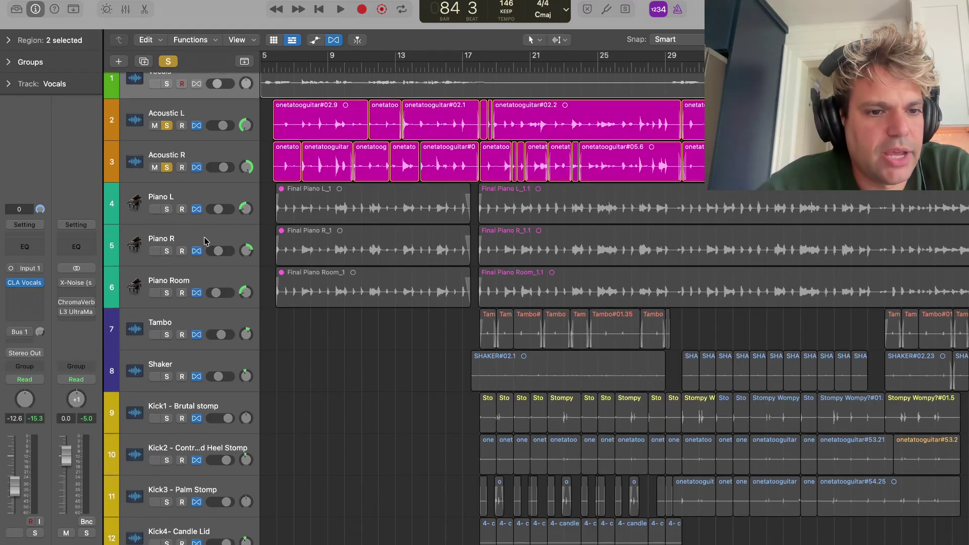
scroll(459, 370, down, 3)
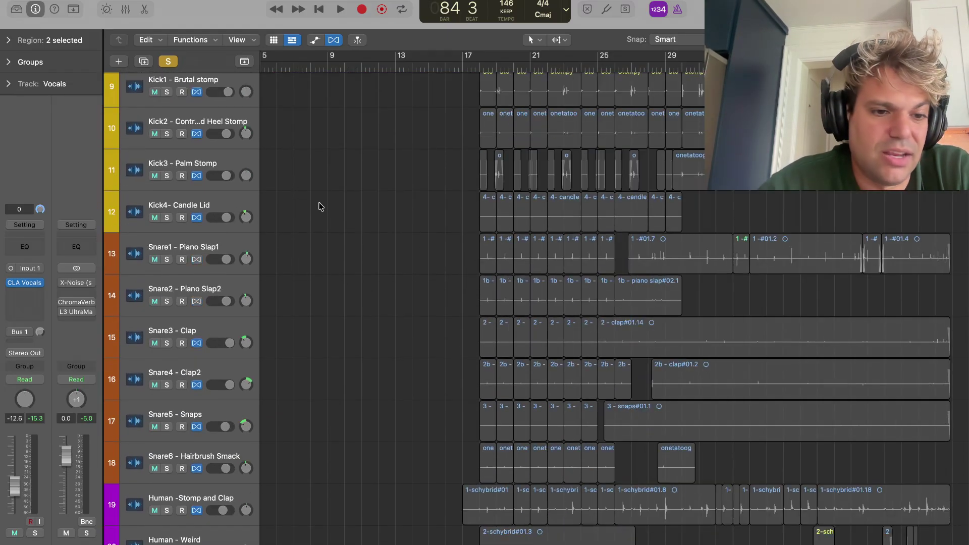
scroll(139, 337, down, 9)
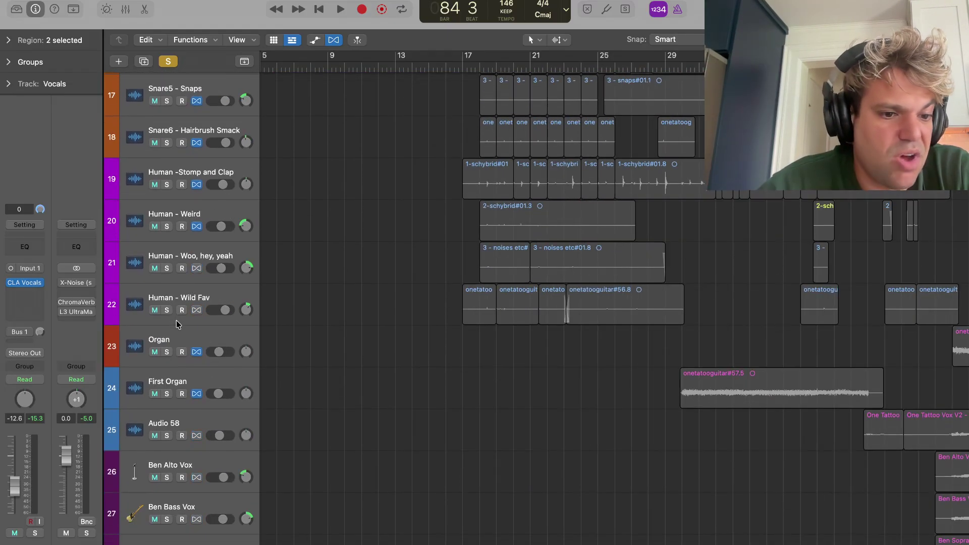
scroll(204, 299, down, 7)
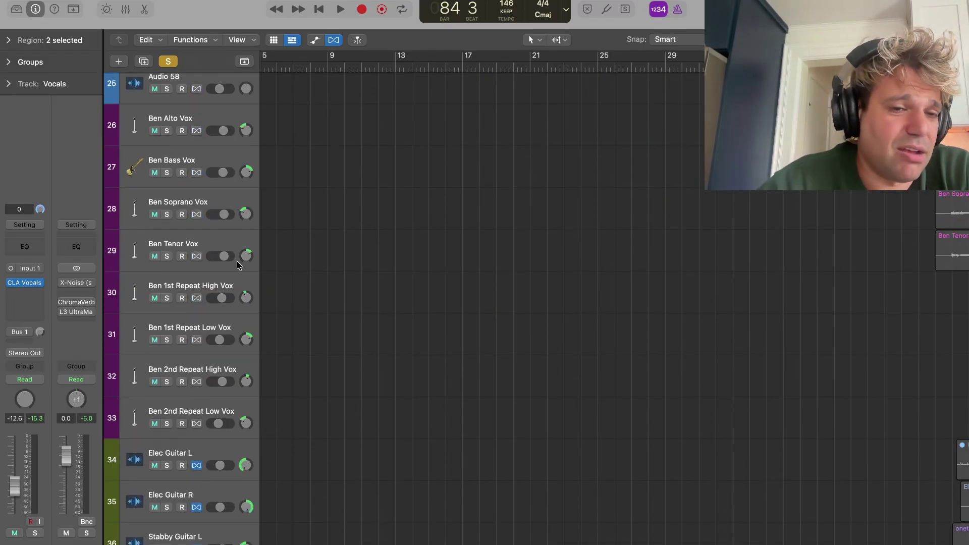
scroll(226, 254, down, 6)
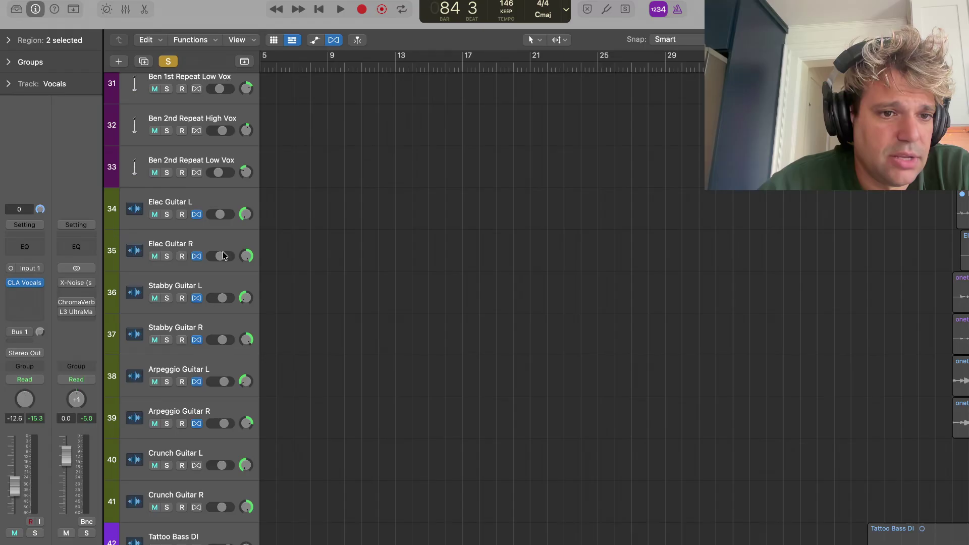
Compare the effect chains of Elec Guitar L, Elec Guitar R, Stabby Guitar R, Crunch Guitar L and Arpeggio Guitar R by selecting each track
click(220, 204)
click(225, 239)
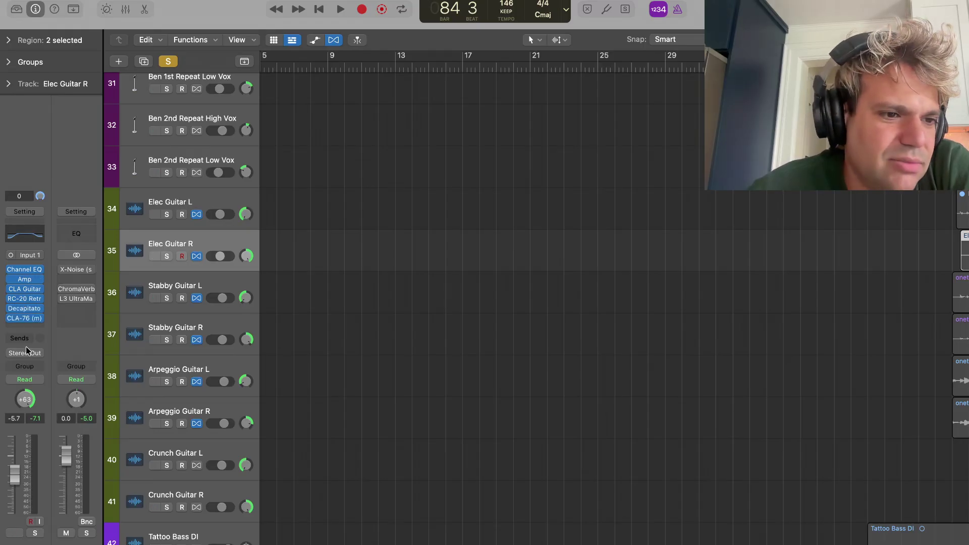
click(229, 315)
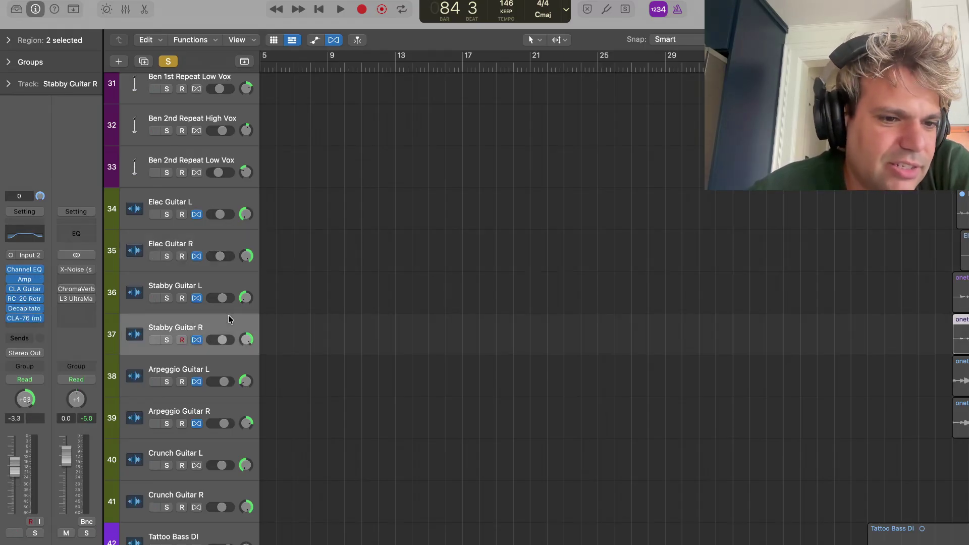
scroll(233, 381, down, 3)
scroll(229, 372, down, 2)
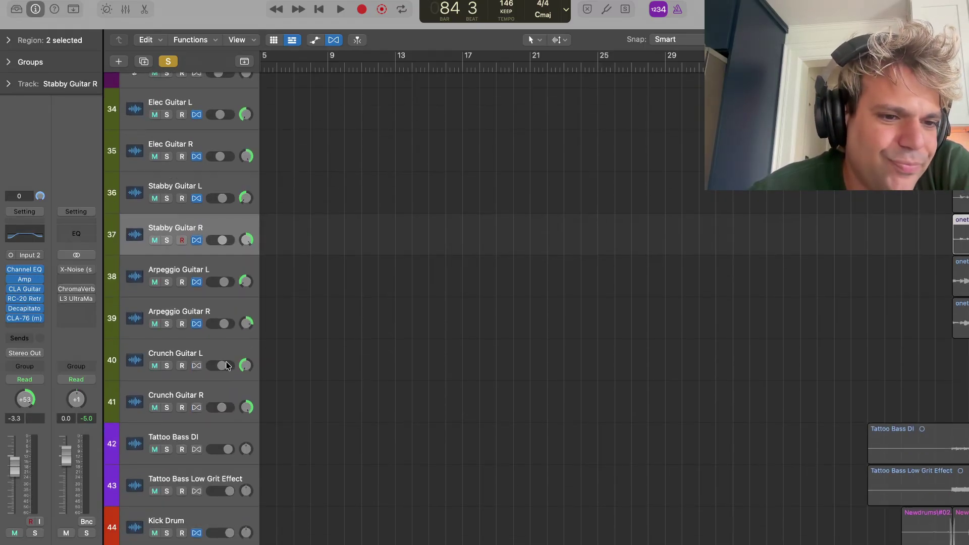
click(229, 348)
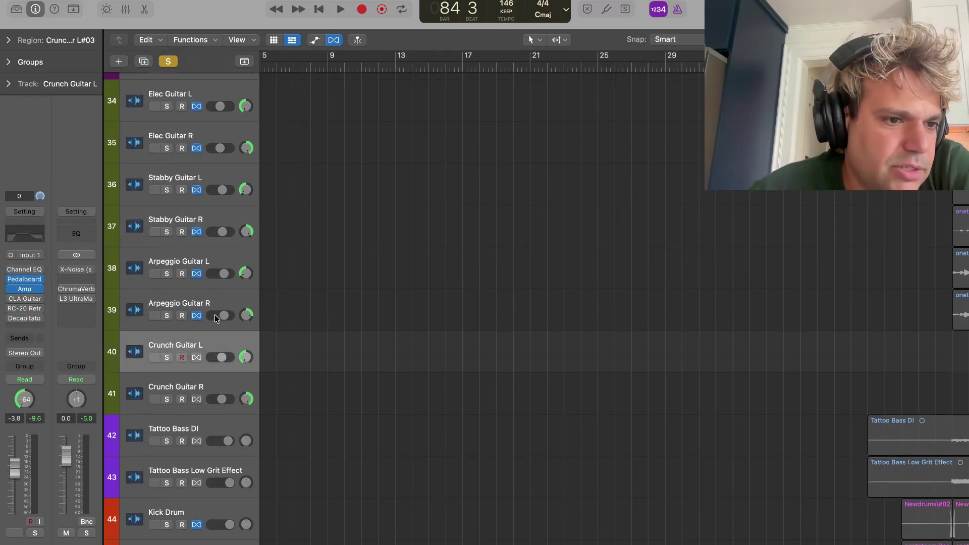
click(218, 296)
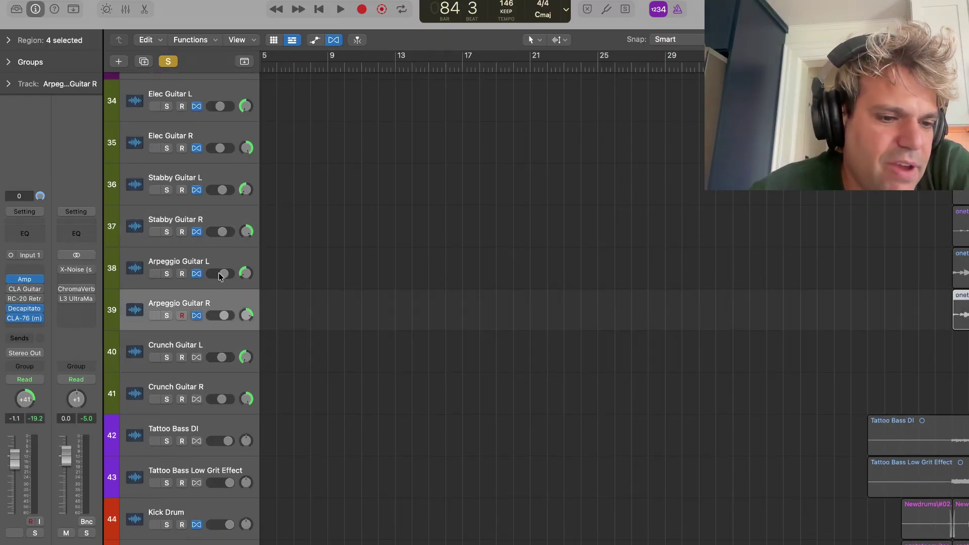
scroll(224, 370, down, 5)
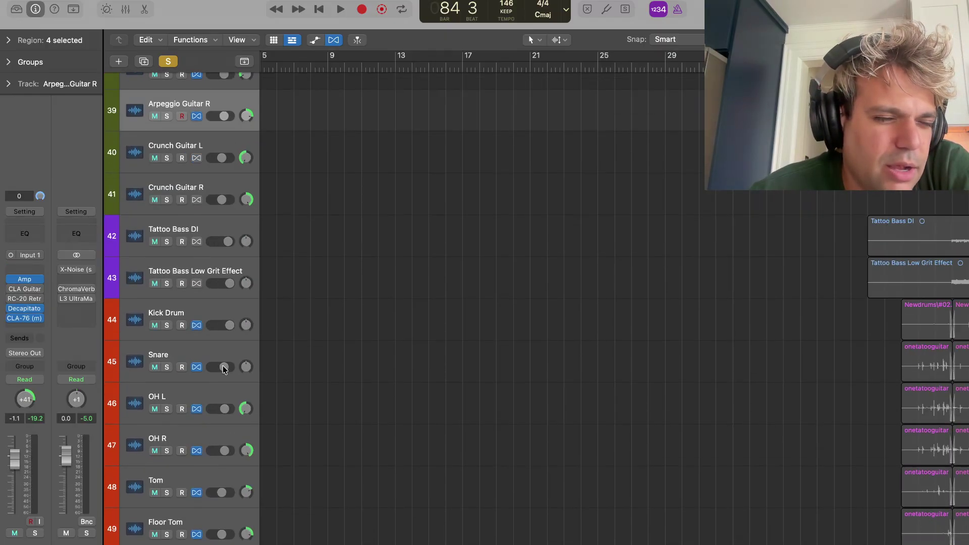
Select the Acoustic R track to view its channel strip effects, and clear the region selection
scroll(224, 370, up, 20)
click(225, 171)
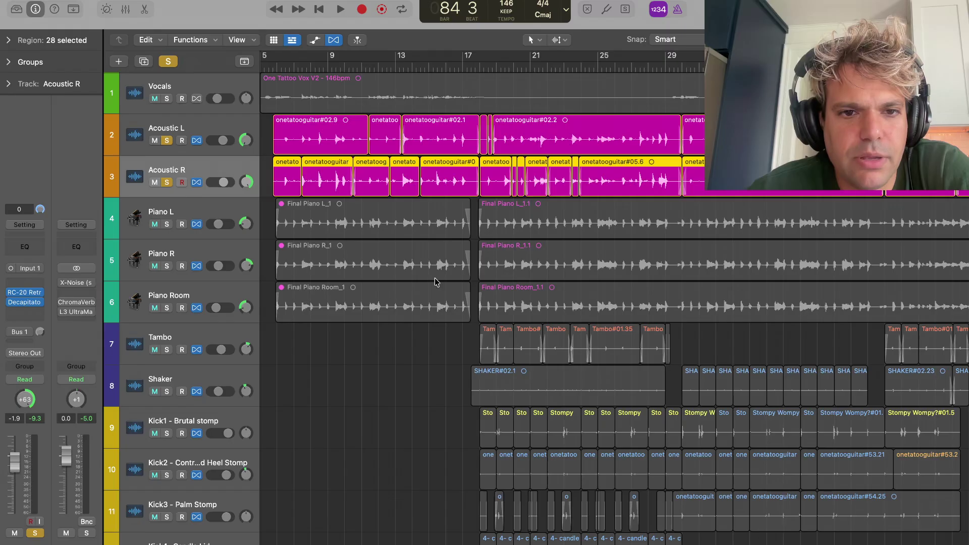
click(310, 346)
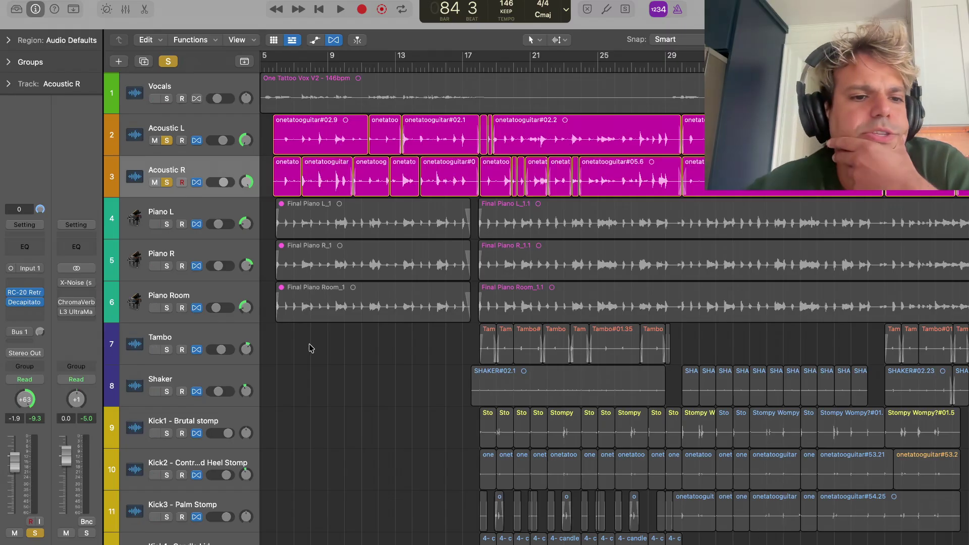
Look through the kick, snare and human percussion tracks down to the organs
scroll(298, 347, down, 5)
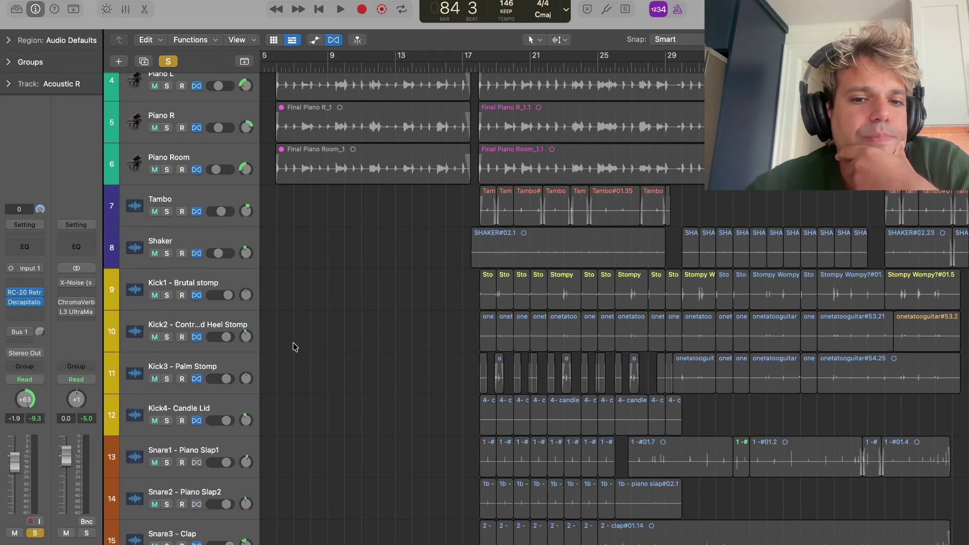
scroll(295, 347, down, 7)
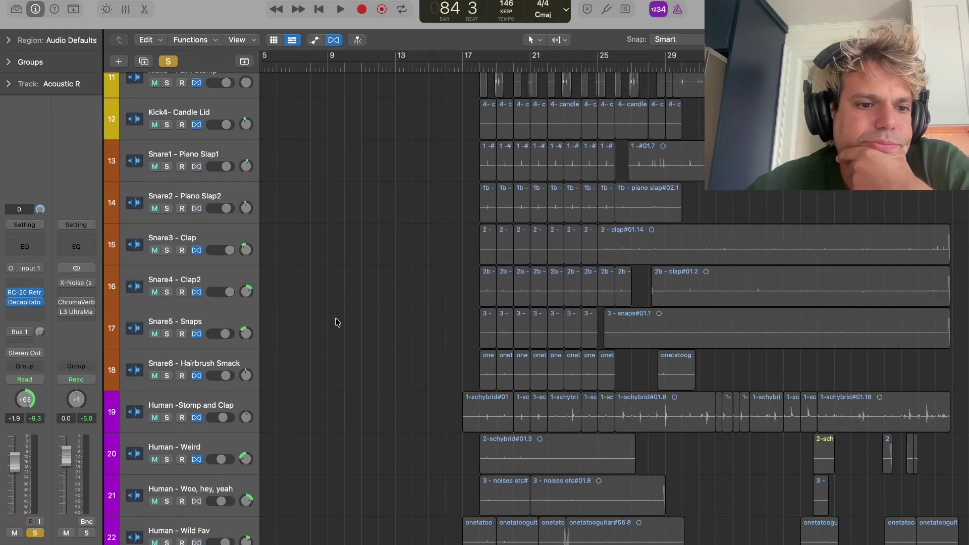
scroll(338, 322, down, 3)
scroll(337, 322, down, 3)
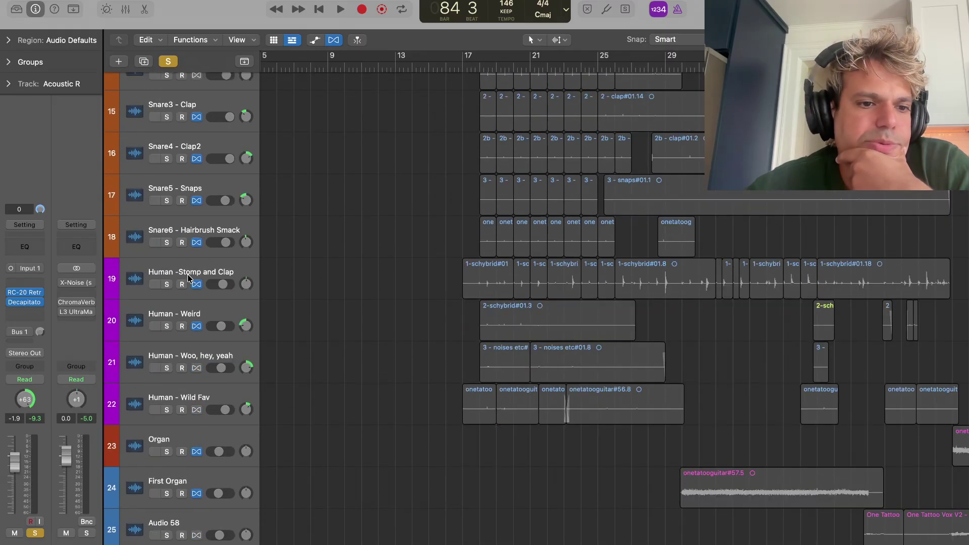